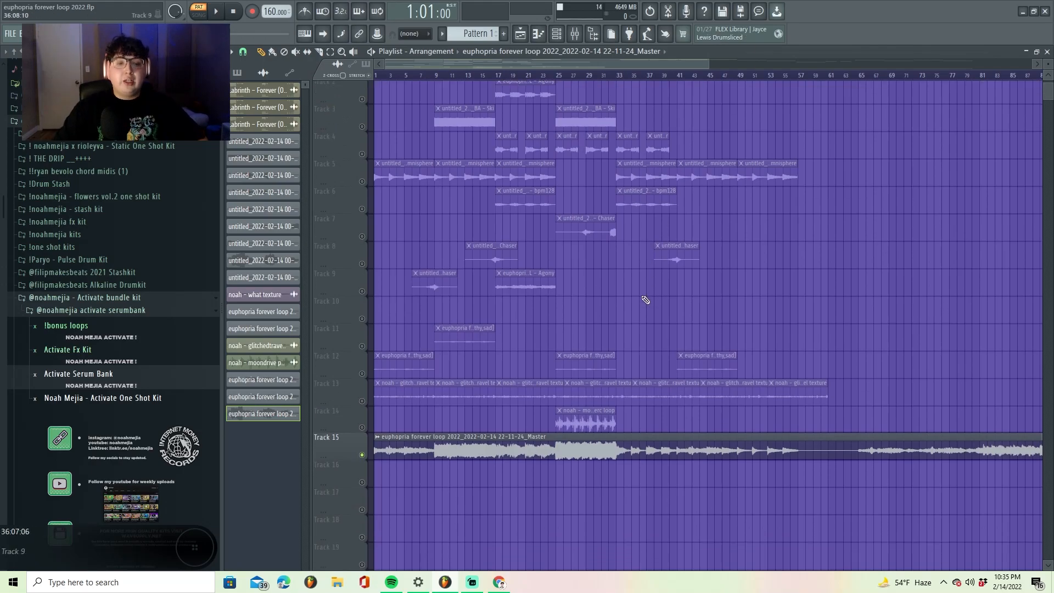
# Step: Mute the full master bounce on track 15 and unmute the Labrinth sample on track 1
pyautogui.moveTo(711, 64); pyautogui.dragTo(377, 68)
pyautogui.click(362, 486)
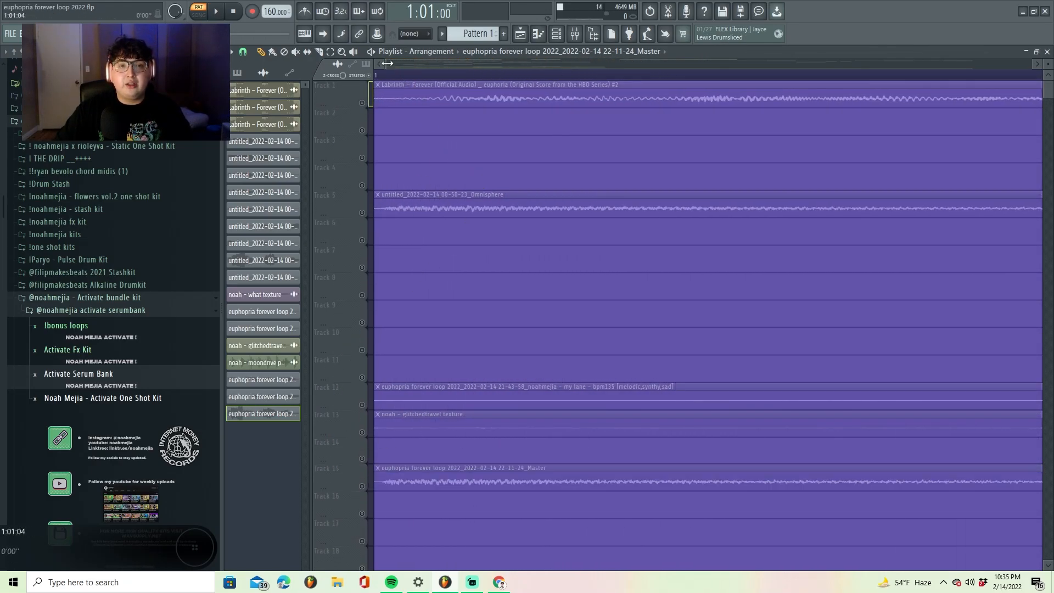
pyautogui.moveTo(386, 62); pyautogui.dragTo(230, 85)
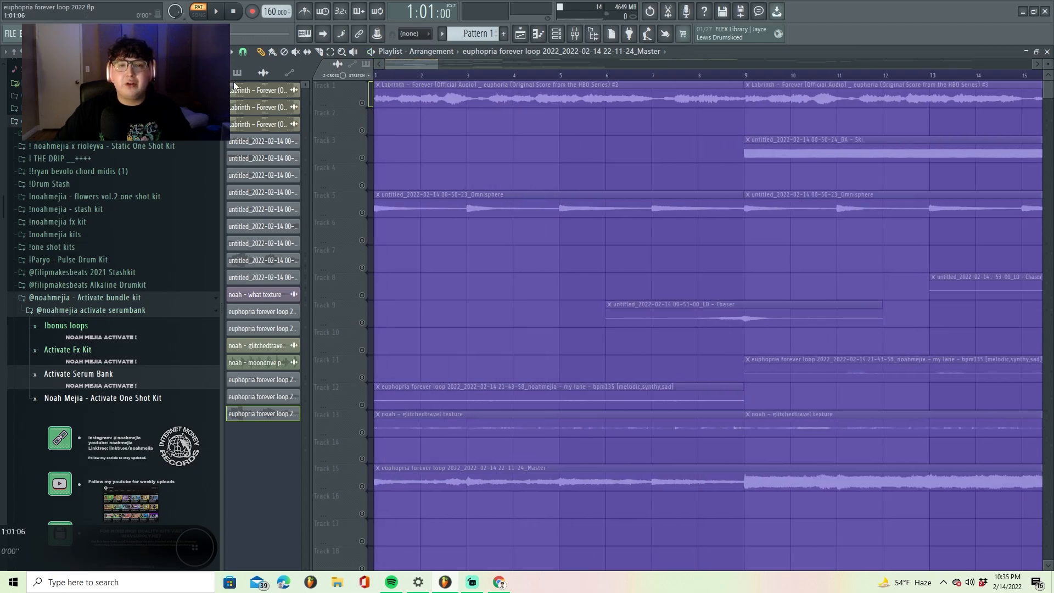
pyautogui.moveTo(434, 65); pyautogui.dragTo(683, 65)
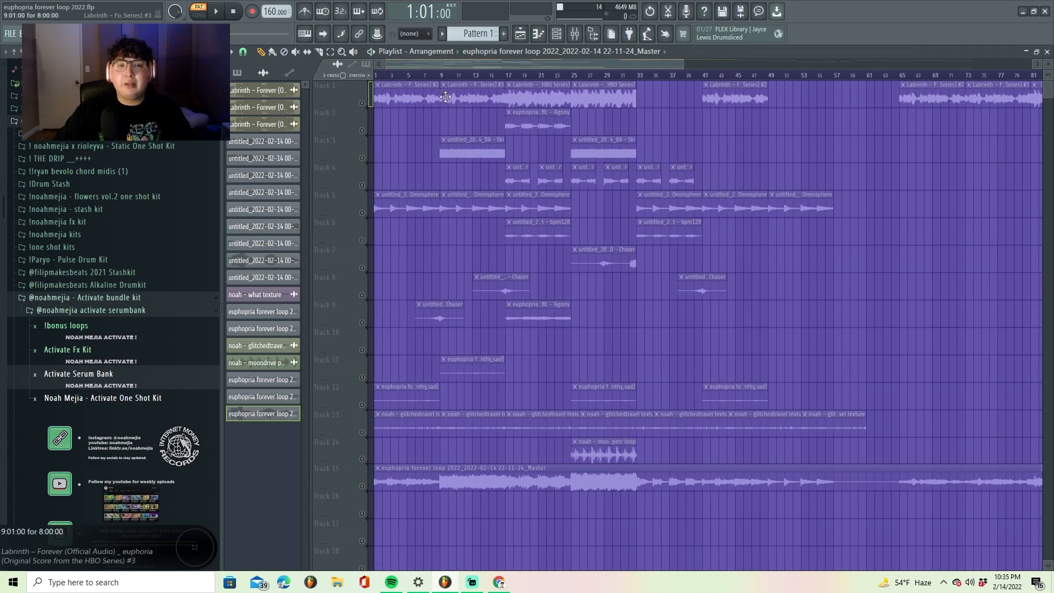
pyautogui.click(368, 103)
# Step: Mute the Labrinth sample on track 1 again and unmute the master bounce on track 15
pyautogui.click(575, 34)
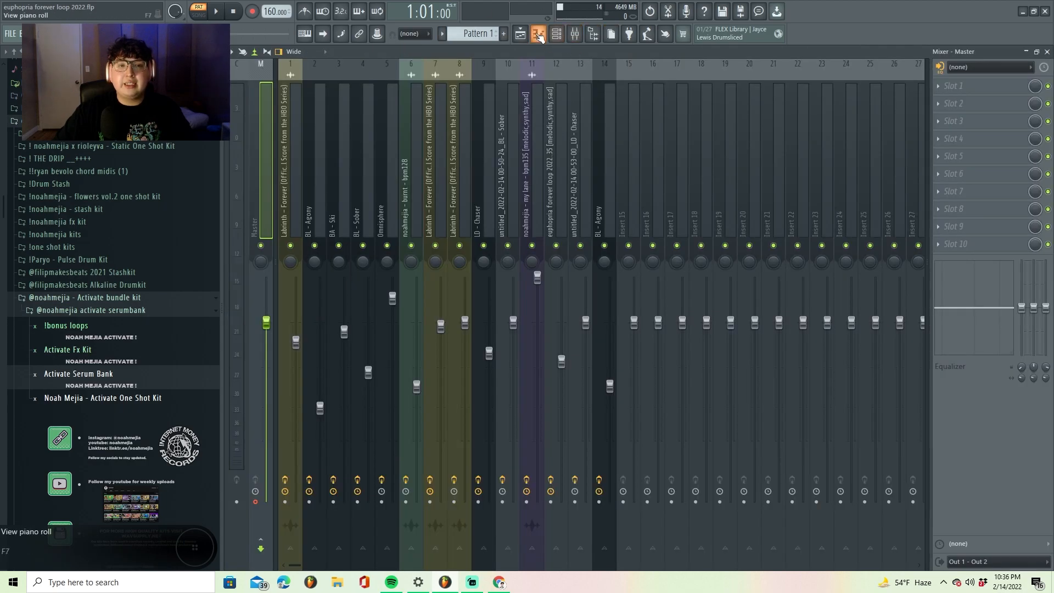
pyautogui.click(522, 35)
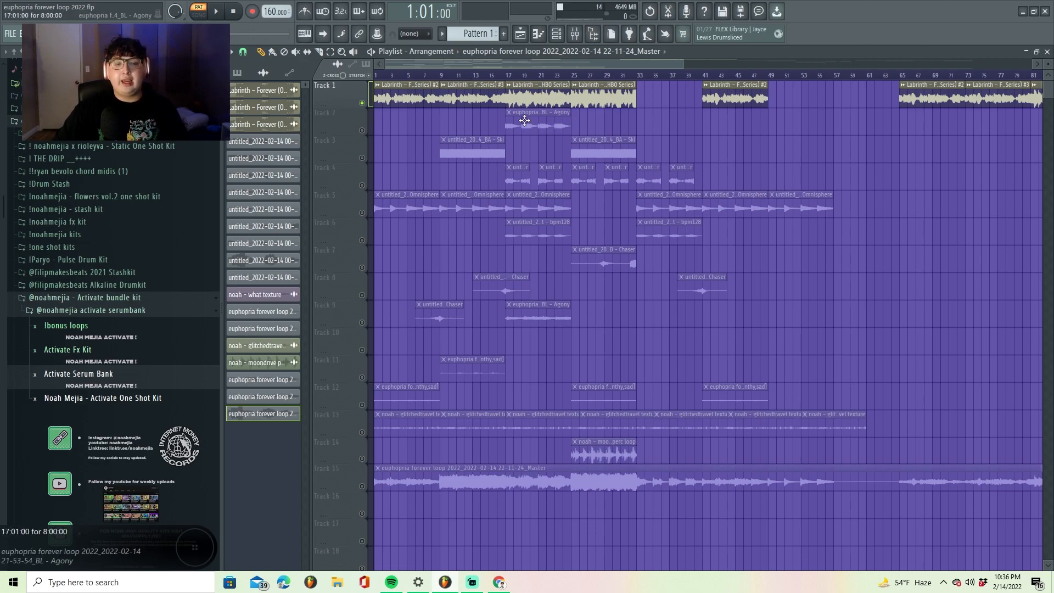
pyautogui.click(370, 104)
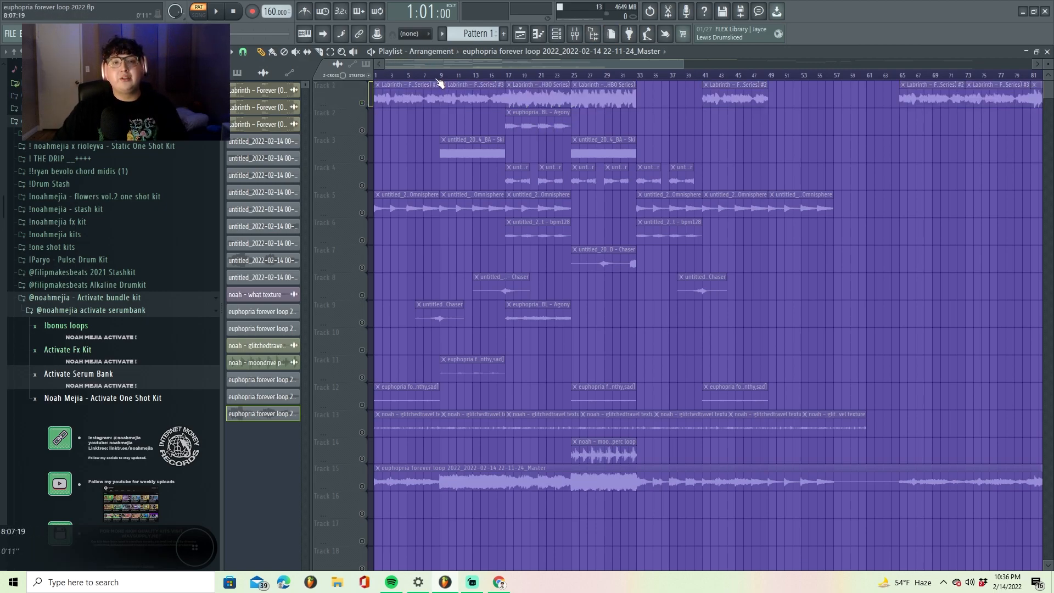
pyautogui.click(363, 485)
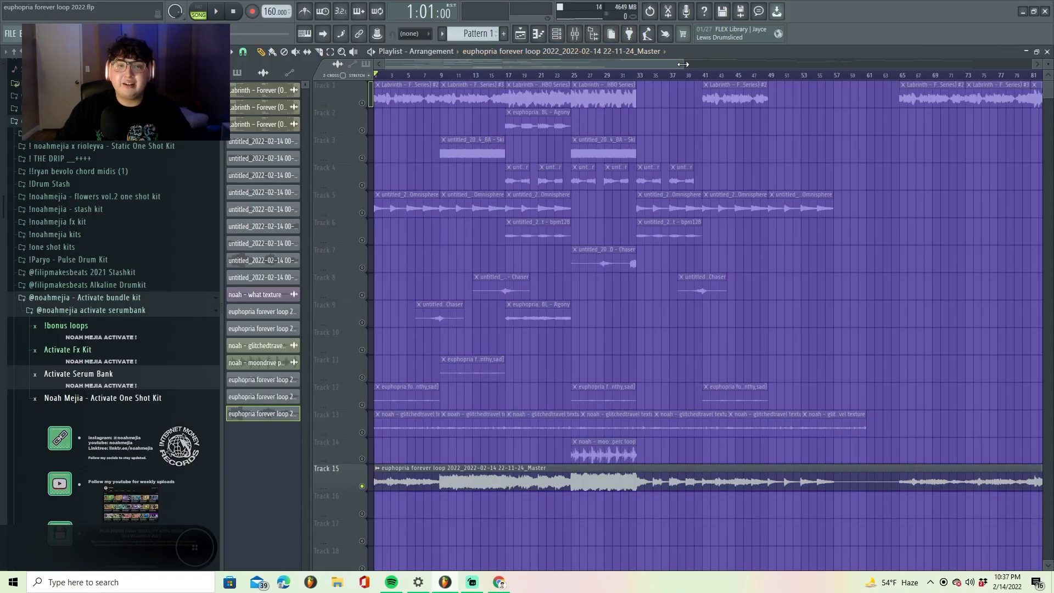
# Step: Silence the master bounce on track 15 and enable only the Labrinth sample track in the arrangement
pyautogui.moveTo(683, 64); pyautogui.dragTo(739, 65)
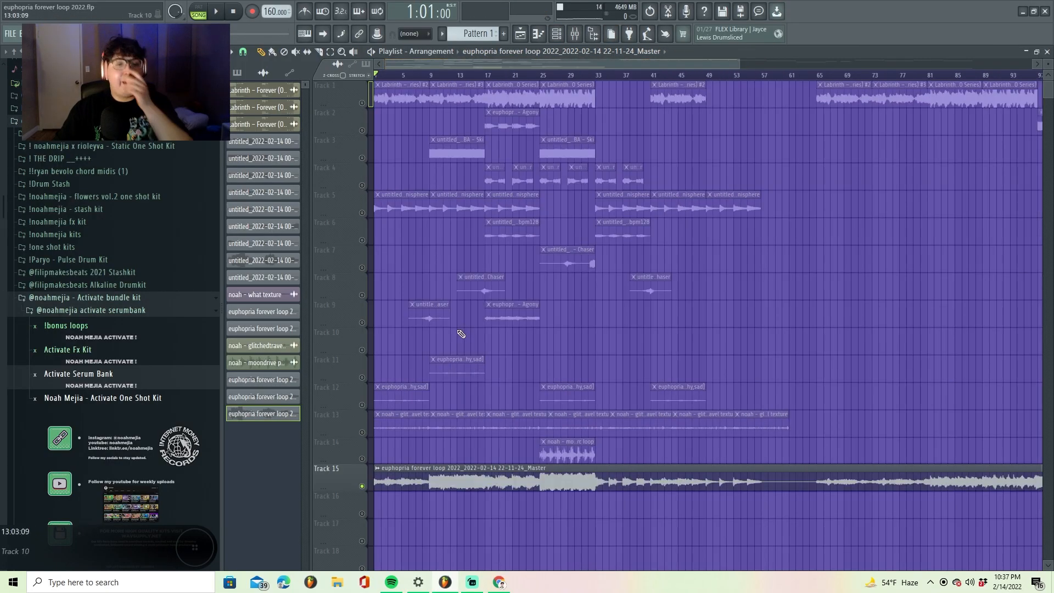
pyautogui.click(362, 486)
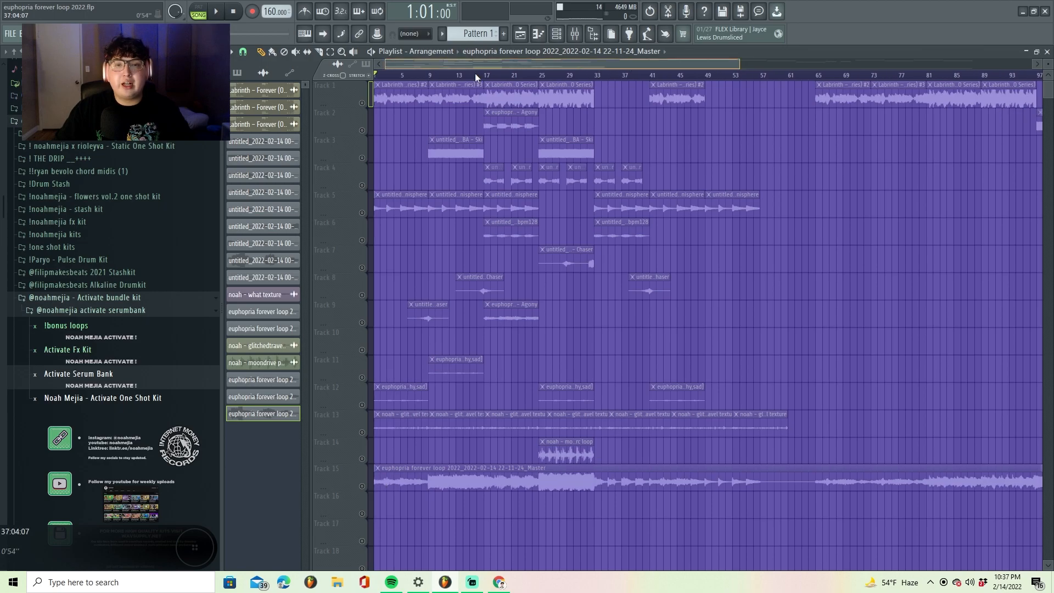
pyautogui.moveTo(738, 64); pyautogui.dragTo(561, 65)
pyautogui.click(390, 106)
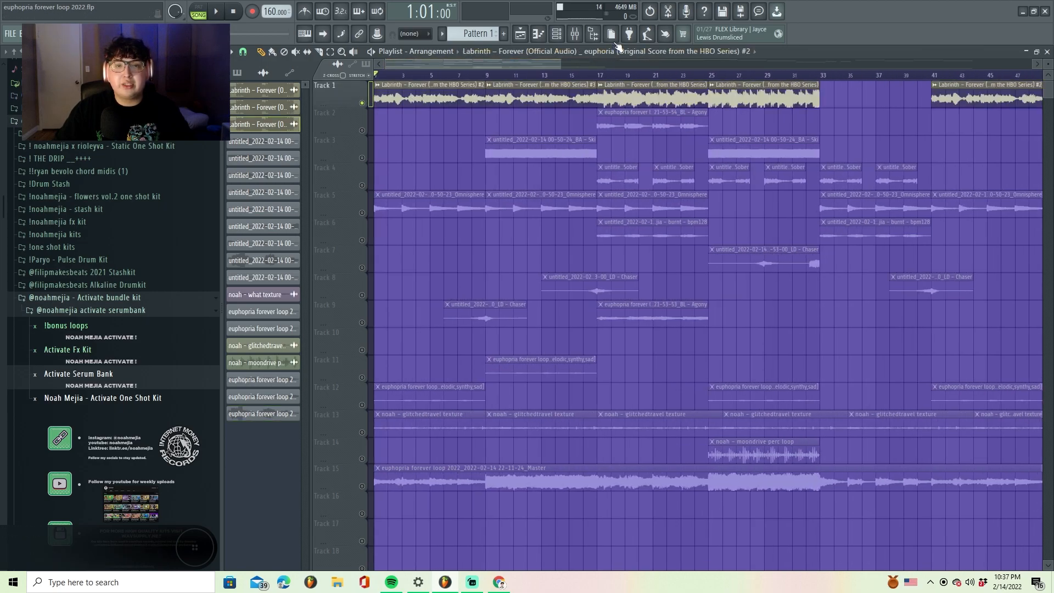
# Step: Switch off the EQ, reverb and bitcrush on the three Labrinth mixer inserts and return to the playlist
pyautogui.press('F9')
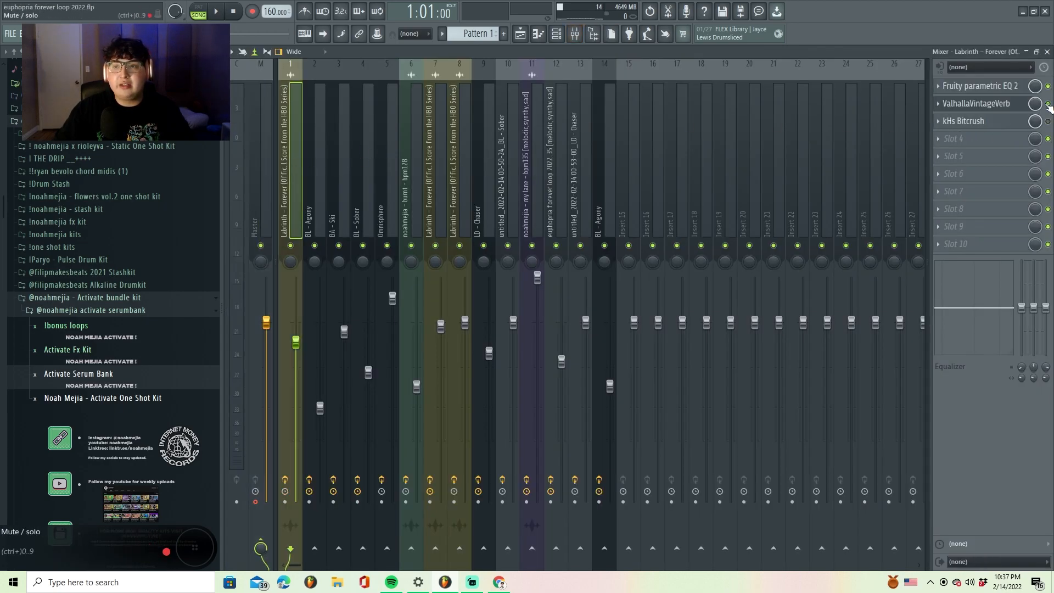
pyautogui.click(445, 165)
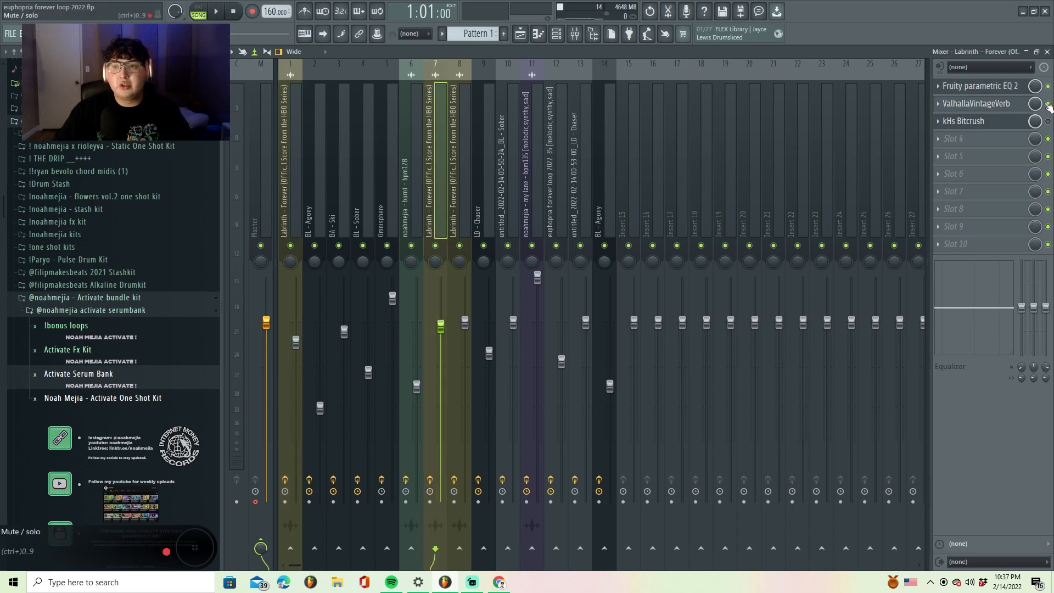
pyautogui.press('Right')
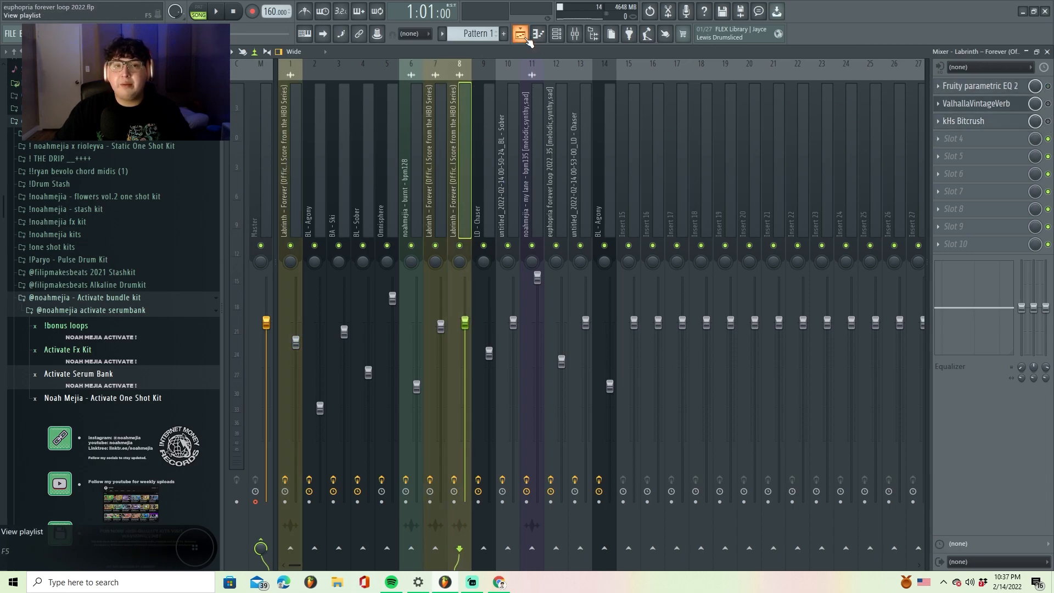
pyautogui.click(522, 37)
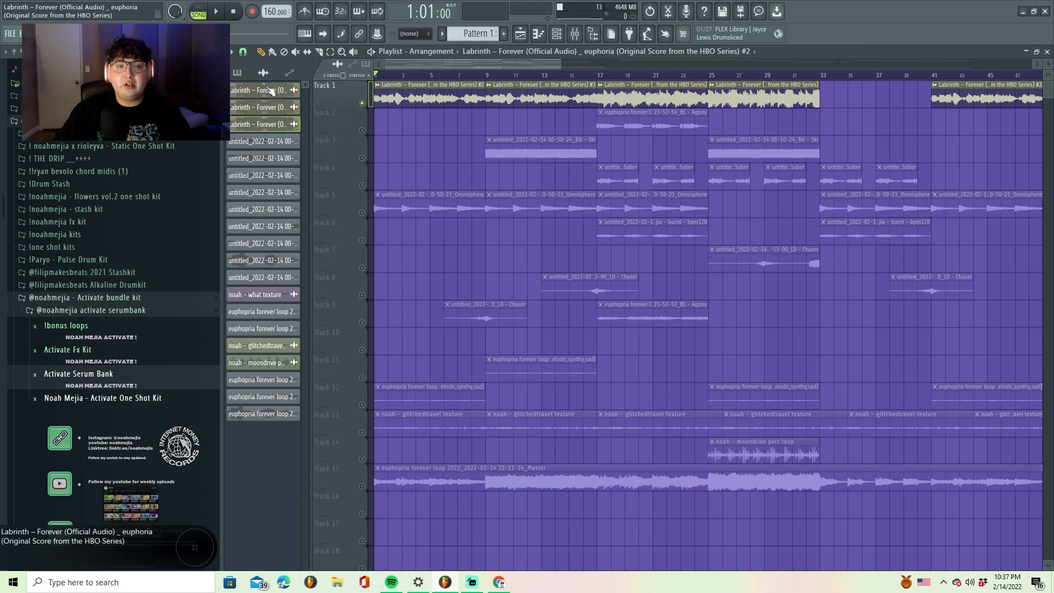
# Step: Examine the channel settings of the Labrinth sample's opening clip and of the version used at bar 25
pyautogui.moveTo(561, 58); pyautogui.dragTo(464, 90)
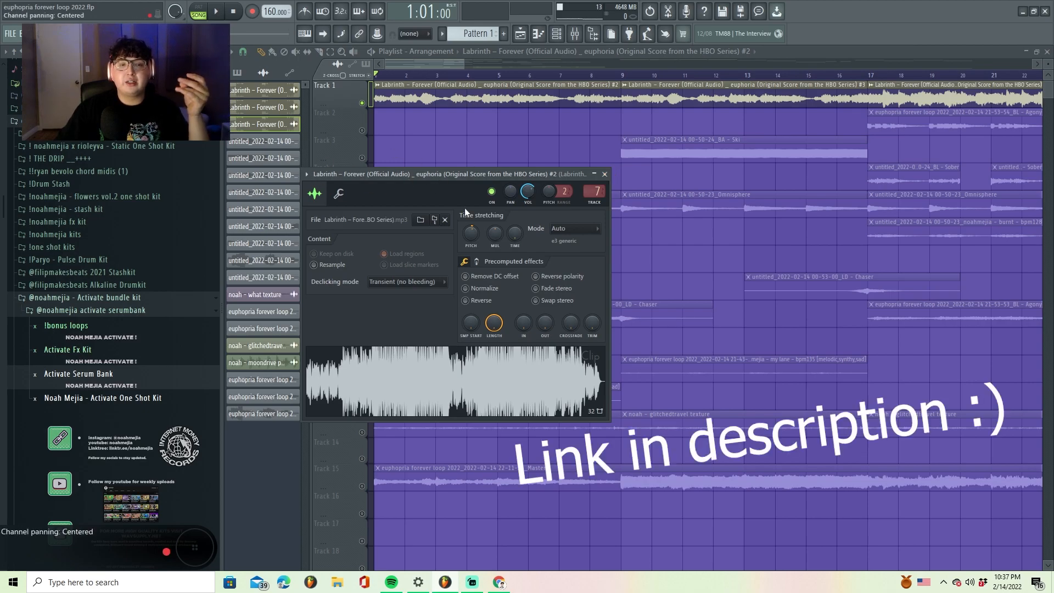
pyautogui.click(604, 174)
pyautogui.moveTo(464, 64); pyautogui.dragTo(571, 65)
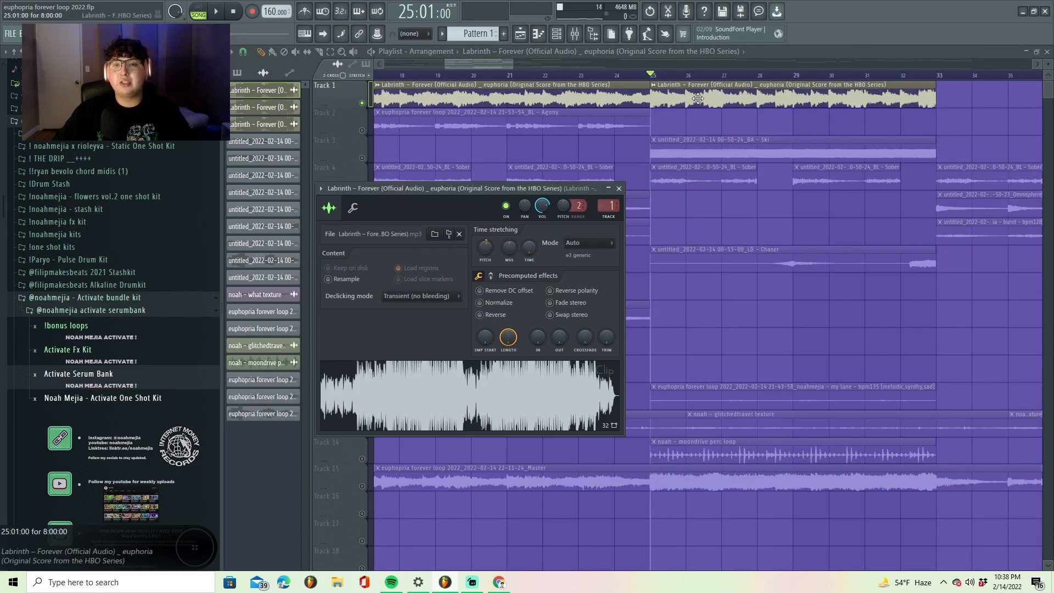
pyautogui.click(619, 188)
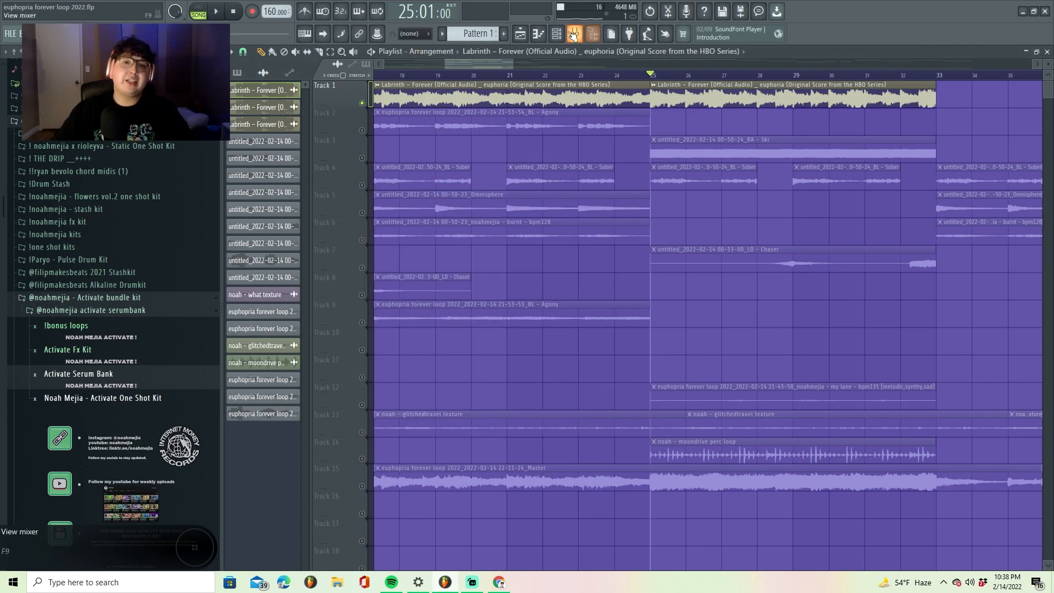
# Step: Re-enable Fruity parametric EQ 2, ValhallaVintageVerb and kHs Bitcrush on Labrinth mixer inserts 1, 7 and 8
pyautogui.press('F9')
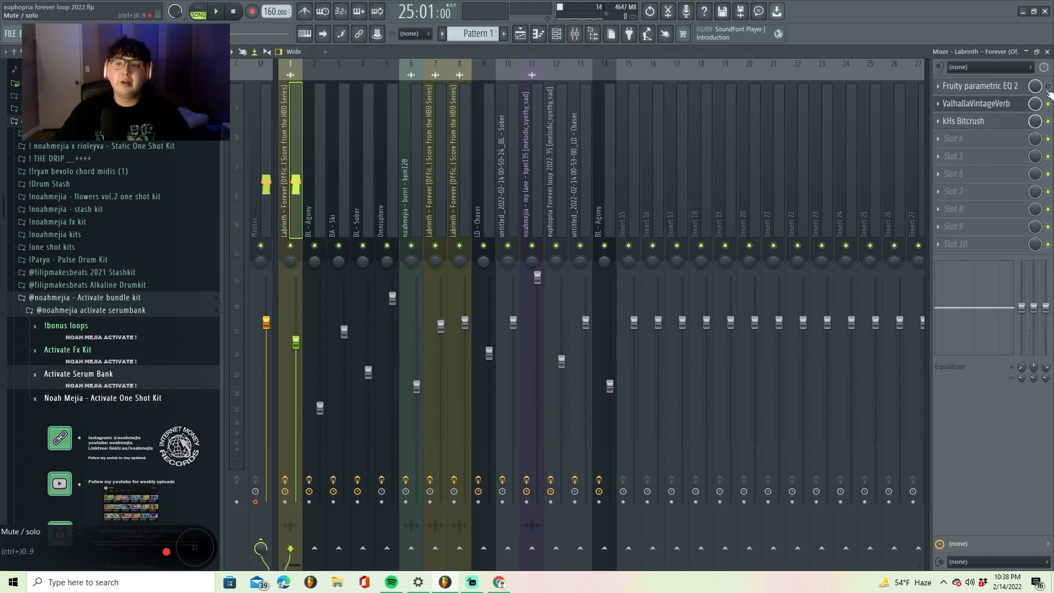
pyautogui.click(437, 160)
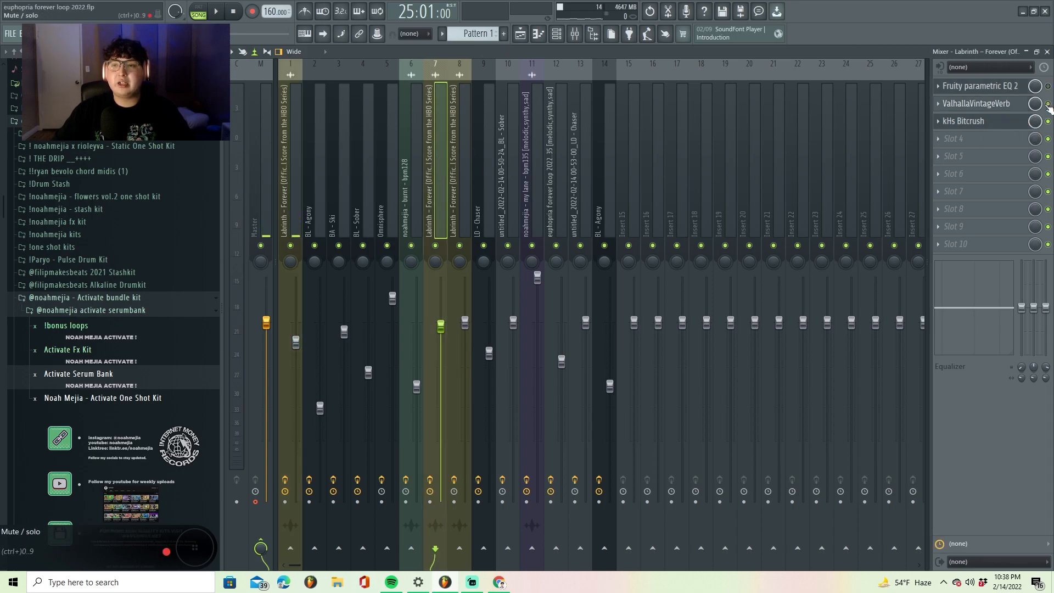
pyautogui.click(465, 175)
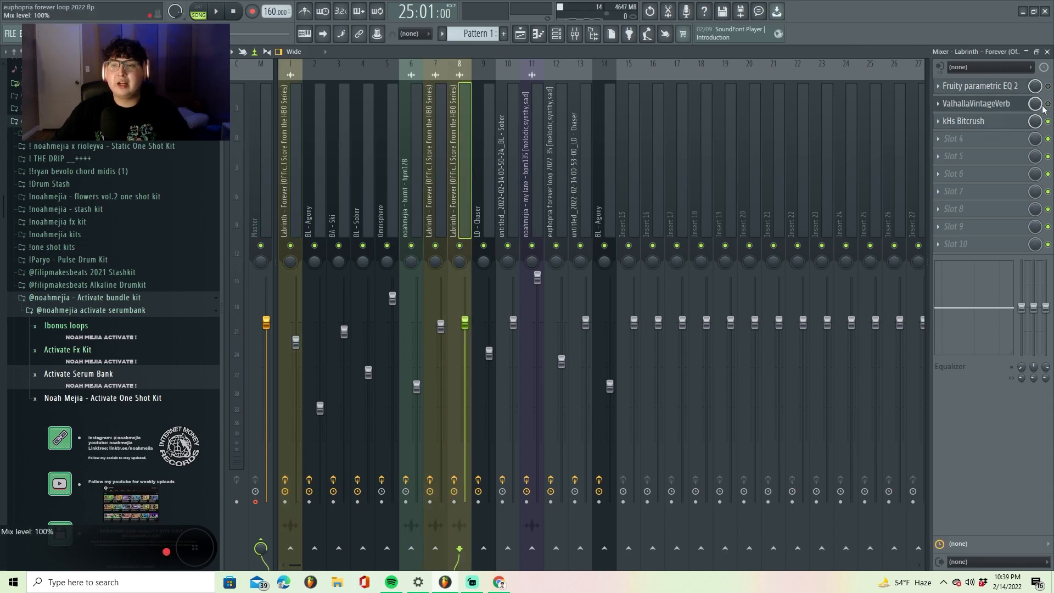
# Step: Examine the settings of kHs Bitcrush, ValhallaVintageVerb and Fruity parametric EQ 2 on insert 8
pyautogui.click(966, 122)
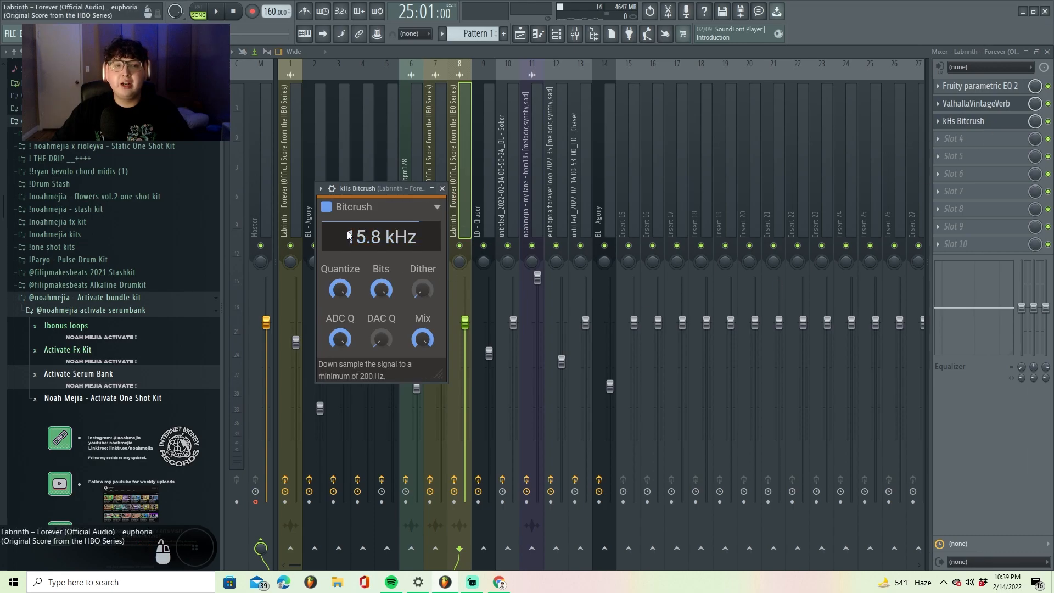
pyautogui.click(976, 104)
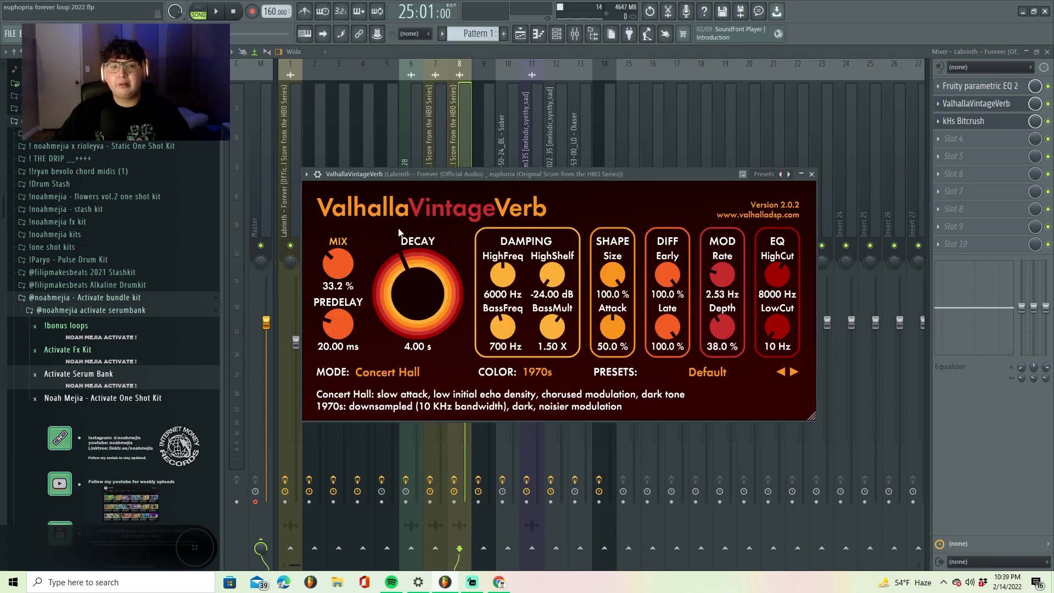
pyautogui.click(979, 86)
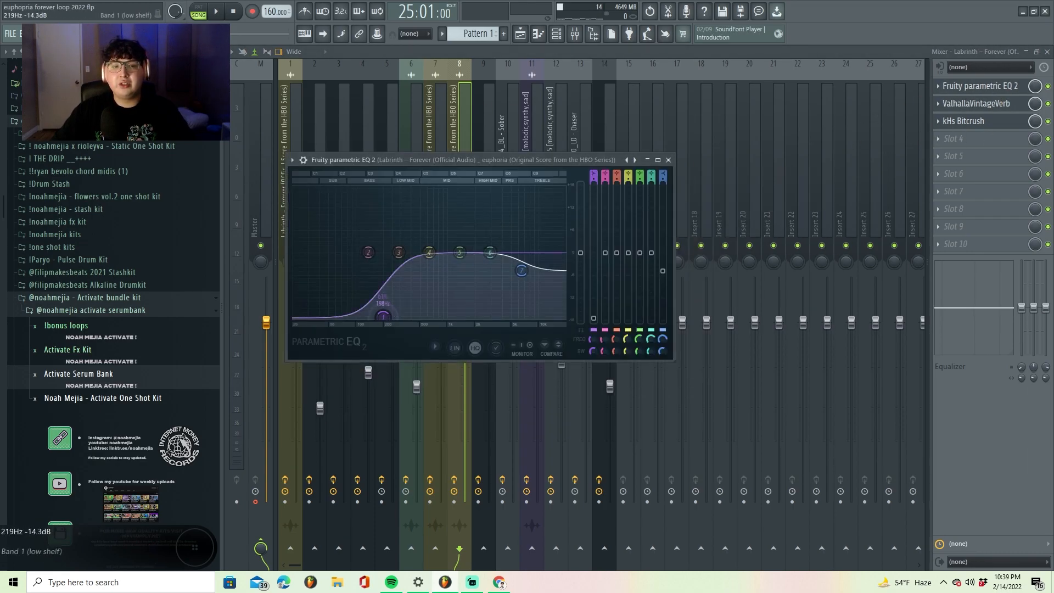
pyautogui.click(526, 39)
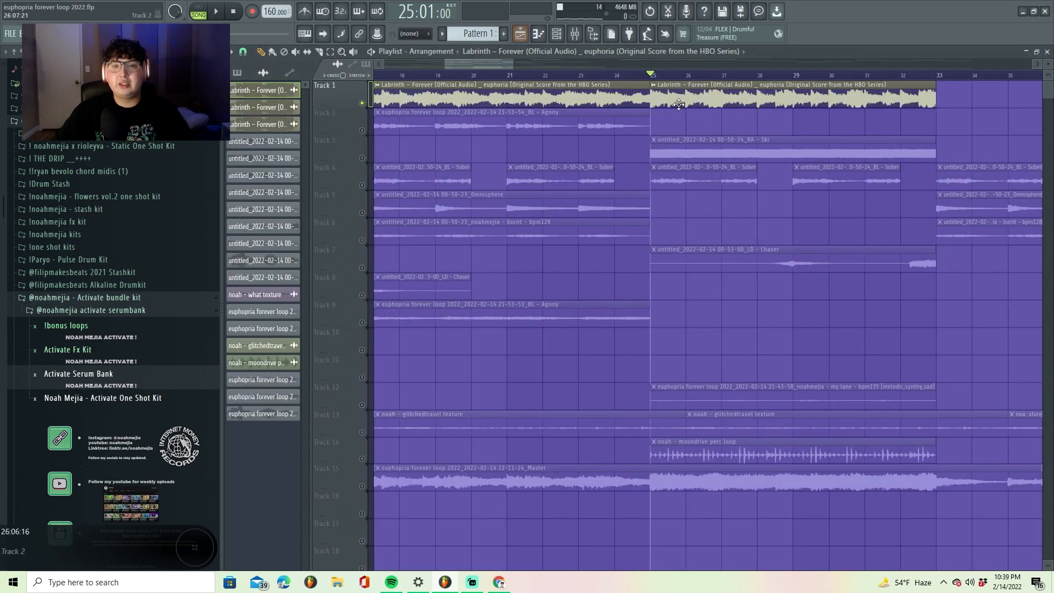
# Step: Audition the processed Labrinth sample in the playlist, moving playback to bar 17
pyautogui.moveTo(328, 76); pyautogui.dragTo(203, 75)
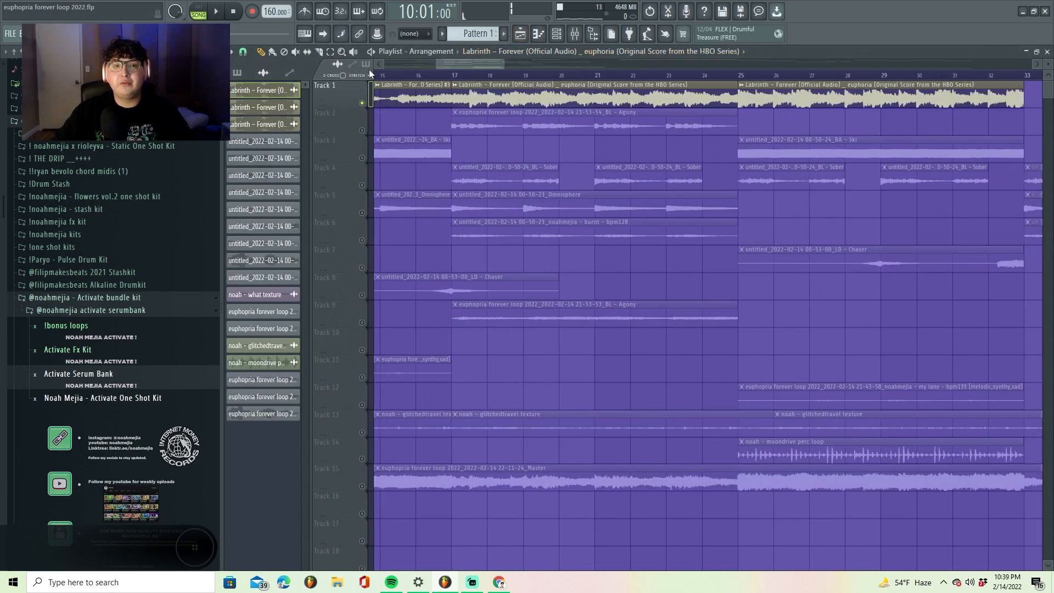
pyautogui.moveTo(438, 62); pyautogui.dragTo(305, 73)
pyautogui.click(726, 78)
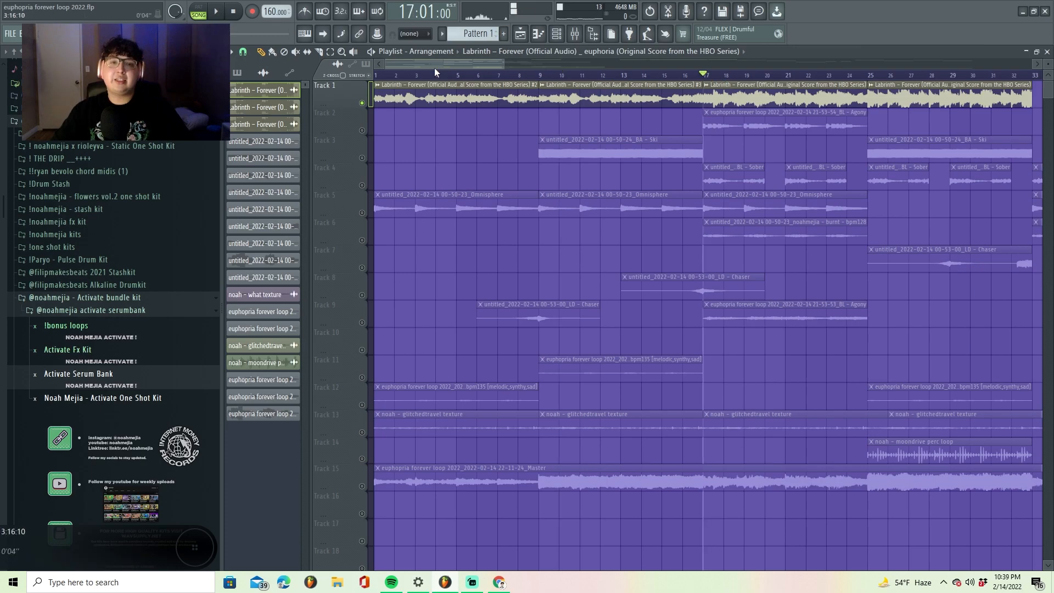
# Step: Place Pattern 1 on track 16 of the playlist, starting at bar 1
pyautogui.press('F1')
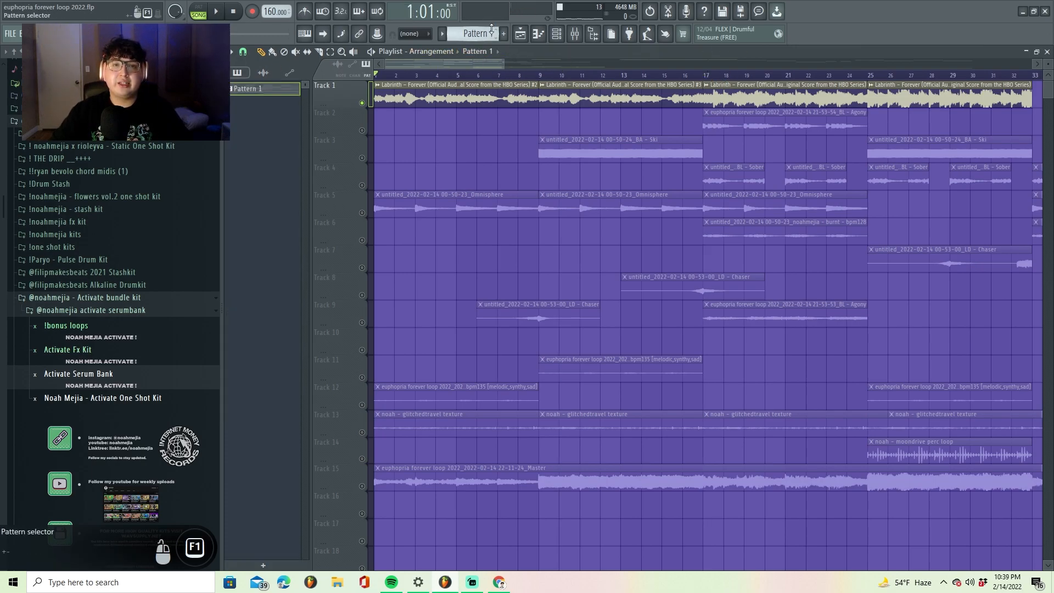
pyautogui.scroll(-3, 334, 436)
pyautogui.click(383, 428)
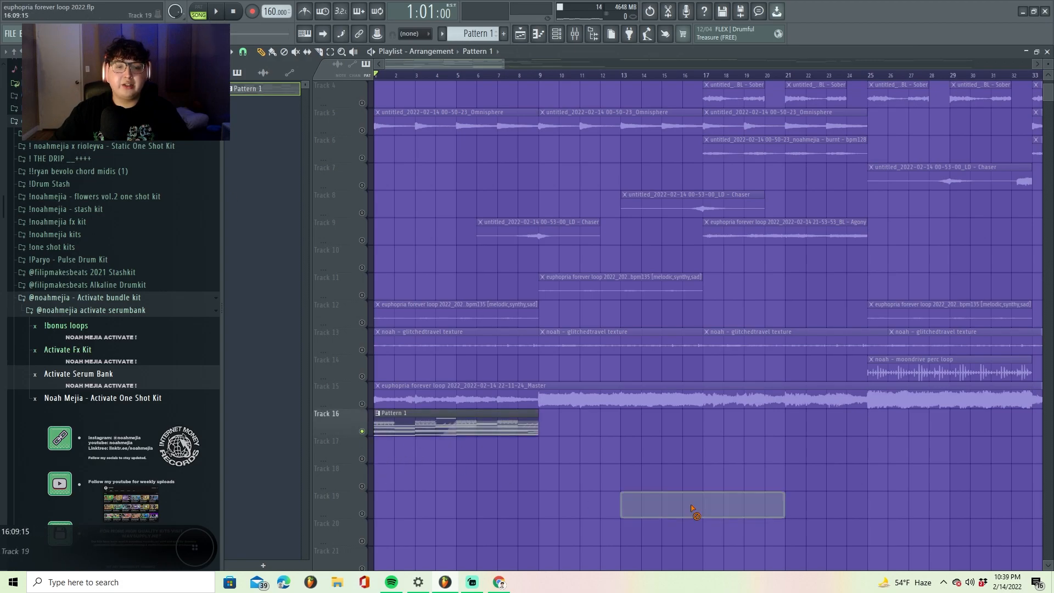
pyautogui.scroll(3, 449, 427)
pyautogui.click(368, 353)
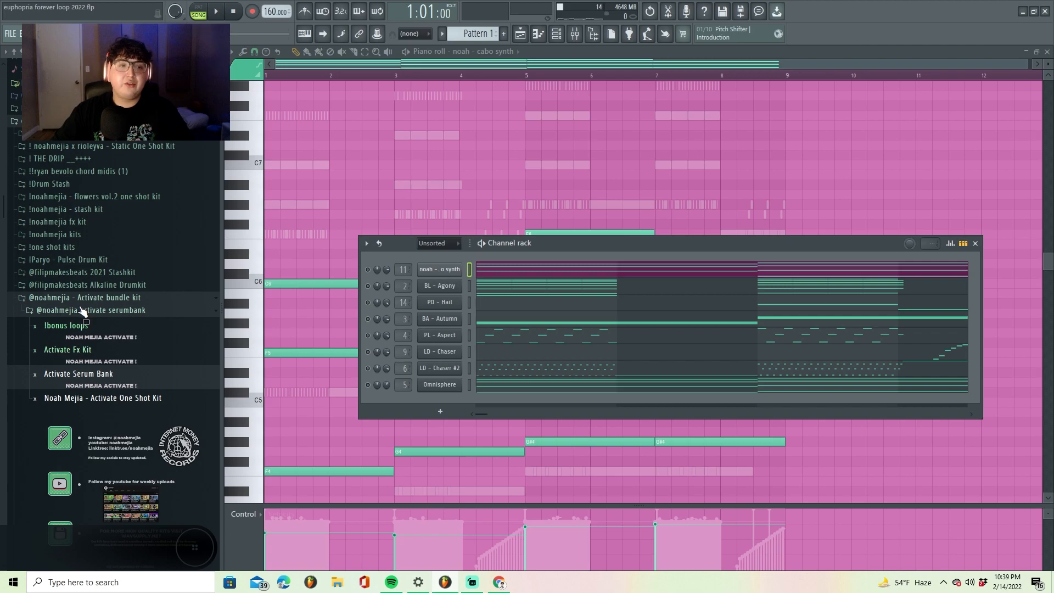
pyautogui.click(107, 310)
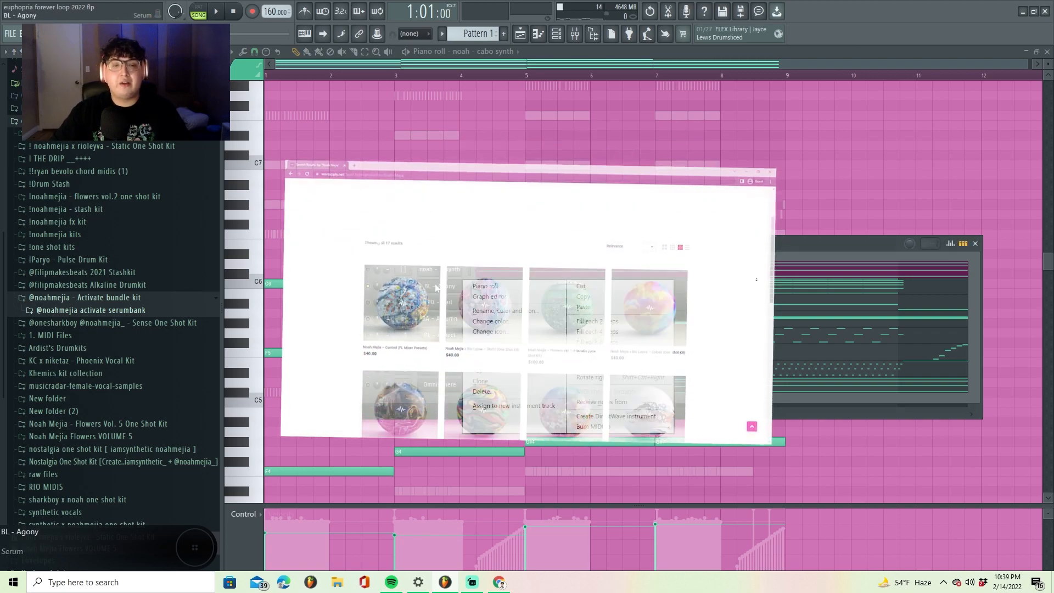
# Step: Show BL - Agony's notes in the piano roll, unmute its channel and put away its plugin window
pyautogui.click(474, 283)
pyautogui.click(558, 41)
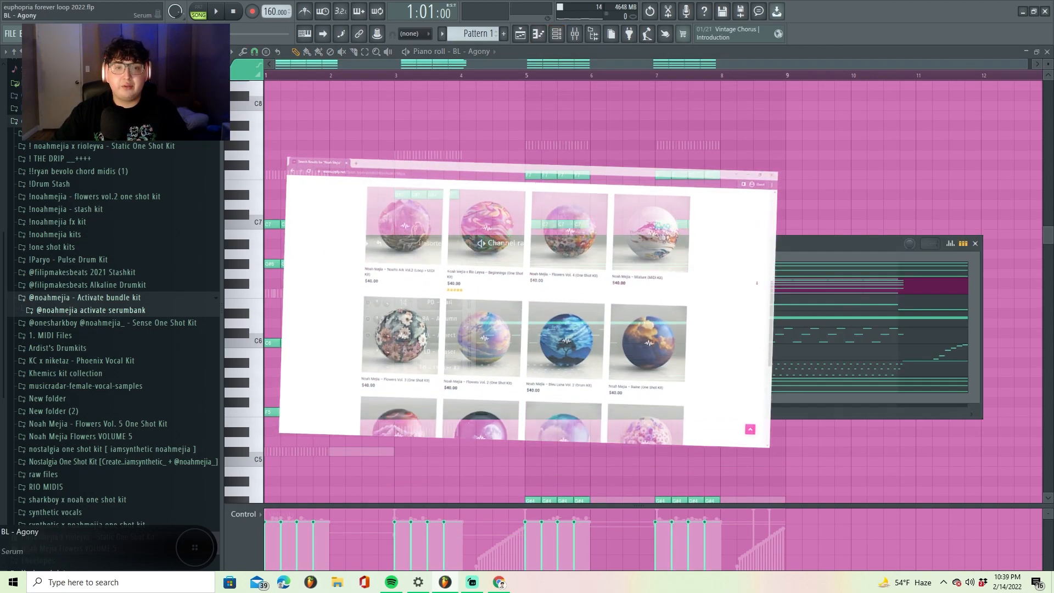
pyautogui.click(367, 285)
pyautogui.click(710, 102)
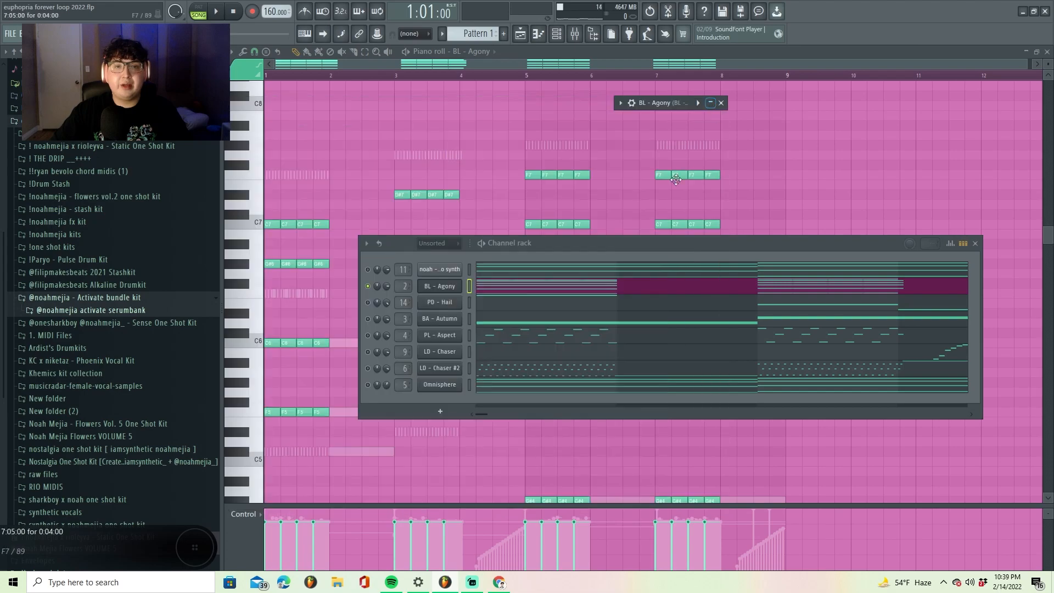
# Step: Look over the BL - Agony chords in the piano roll and play them back
pyautogui.scroll(1, 285, 274)
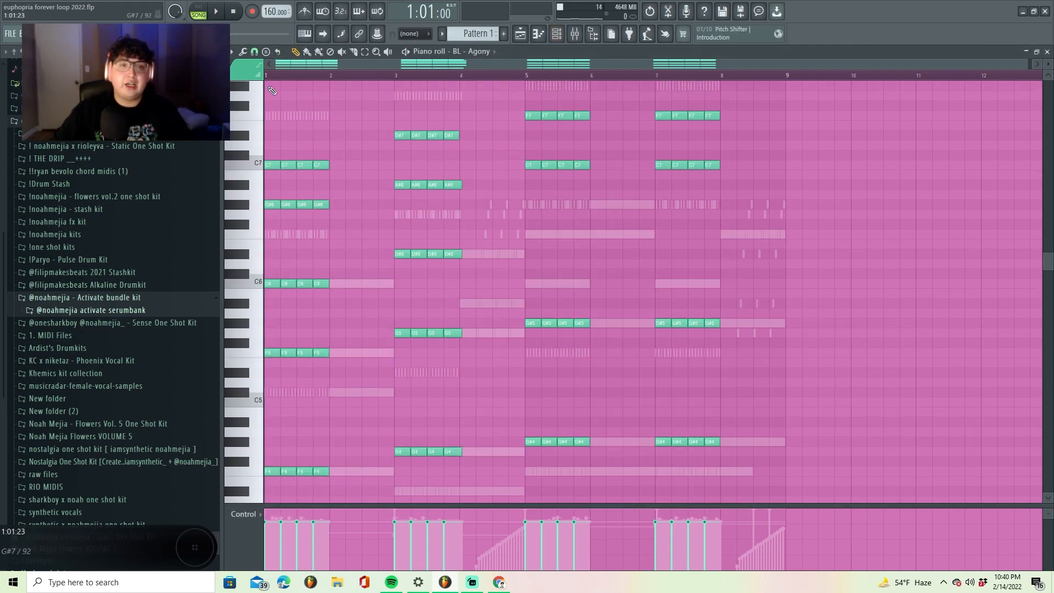
pyautogui.scroll(-1, 326, 135)
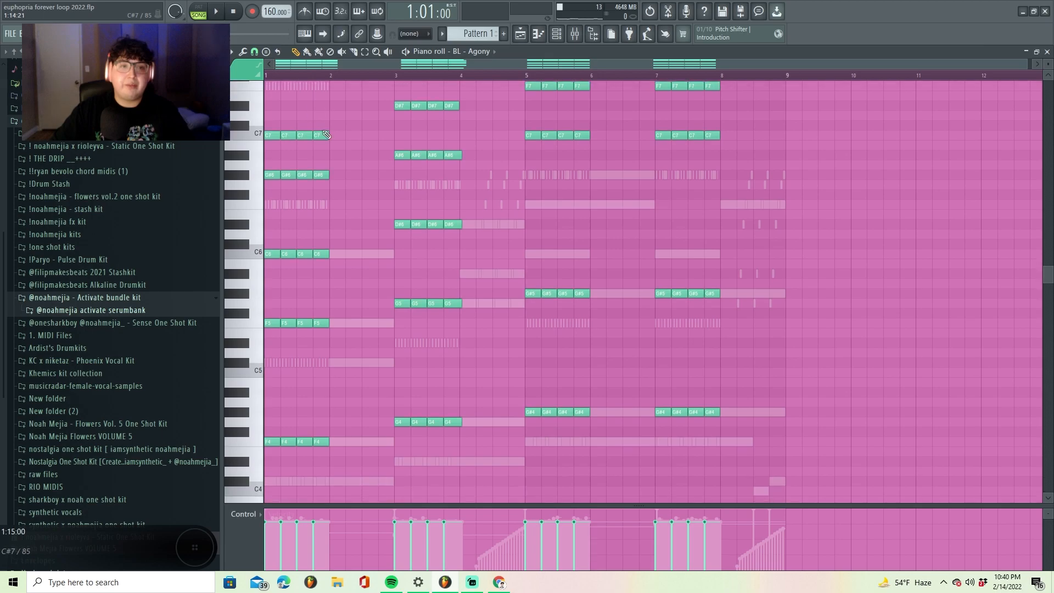
pyautogui.click(218, 11)
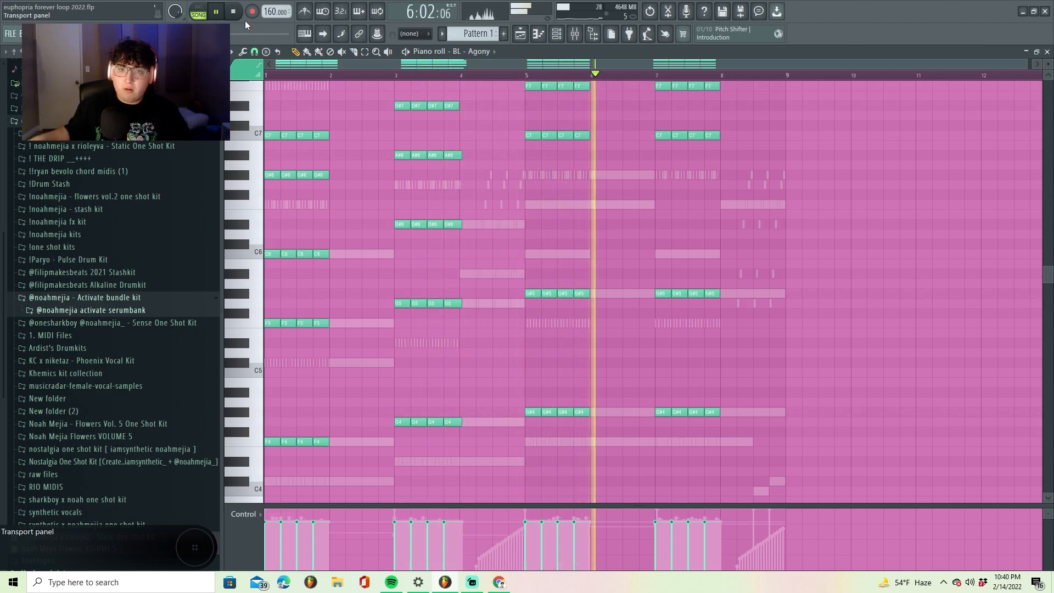
# Step: Stop playback, switch the audible channel from BL - Agony to noah - cabo synth, and show its notes in the piano roll
pyautogui.scroll(2, 582, 61)
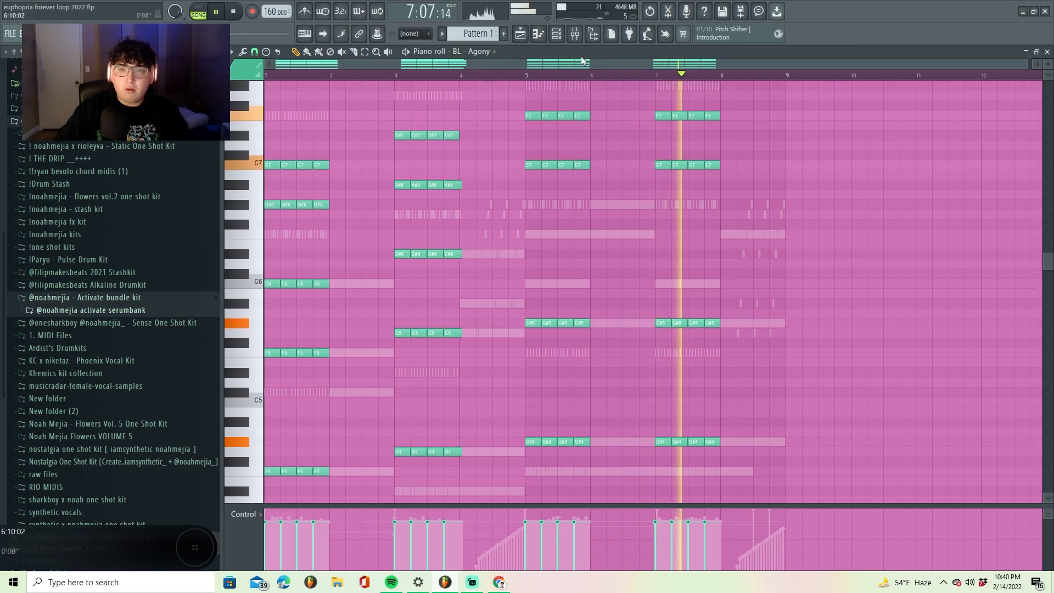
pyautogui.press('F6')
pyautogui.press('space')
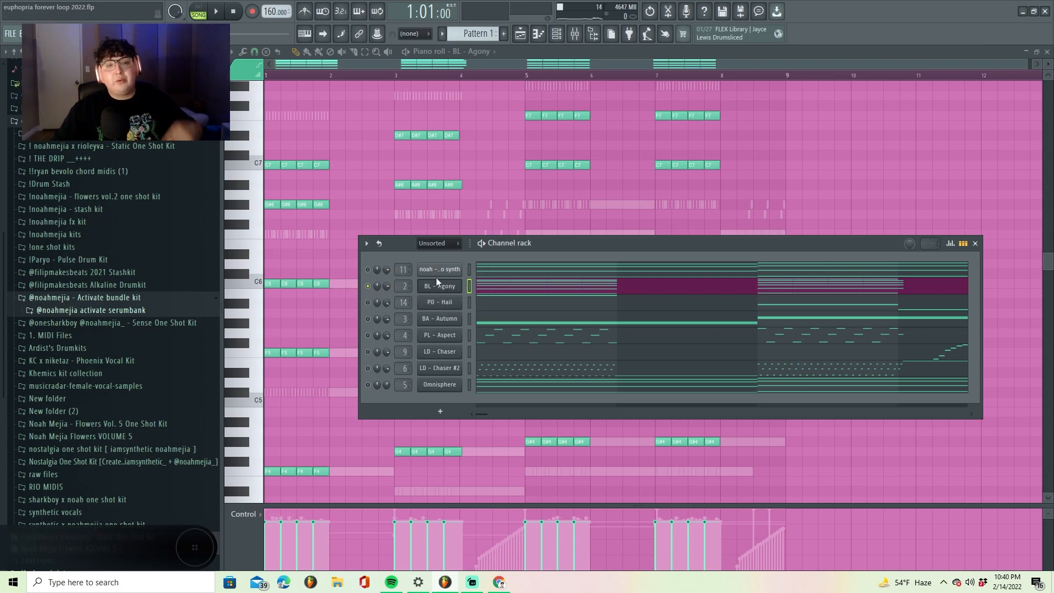
pyautogui.rightClick(454, 277)
pyautogui.click(496, 266)
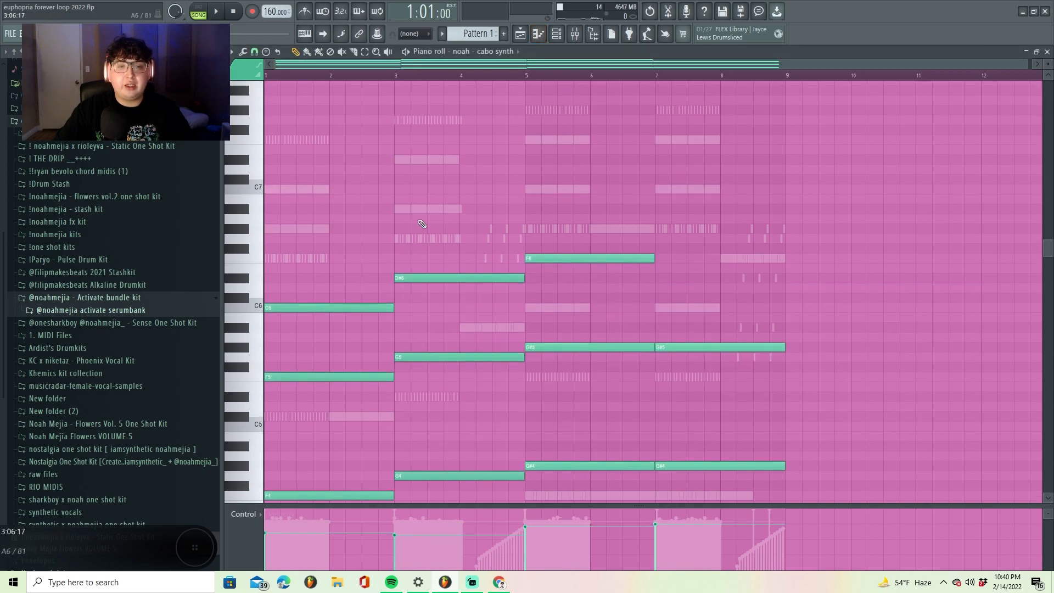
pyautogui.press('F6')
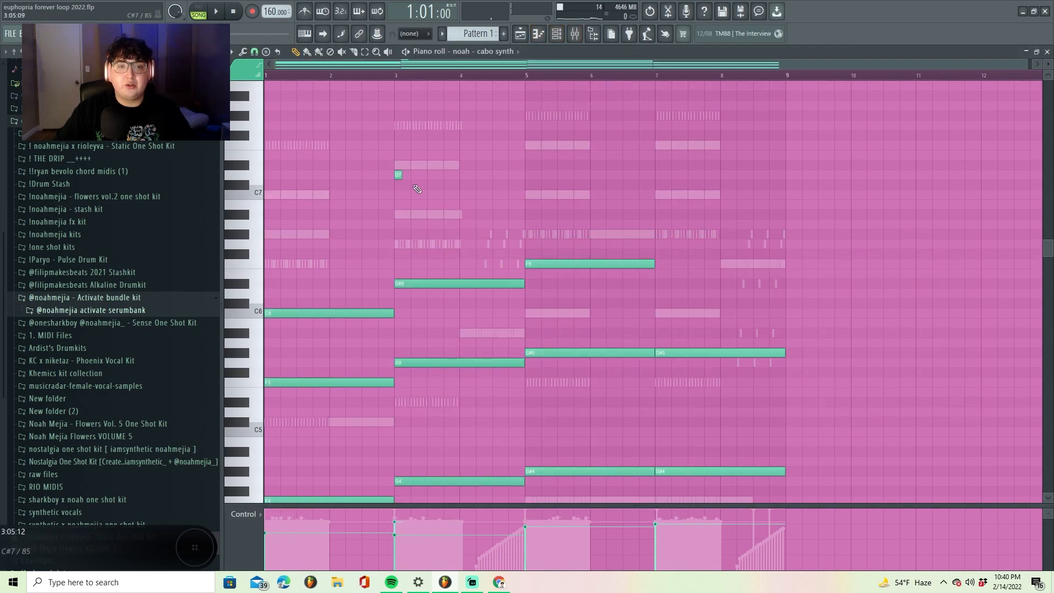
# Step: Look over the noah - cabo synth chords in the piano roll and play them back
pyautogui.scroll(-2, 439, 203)
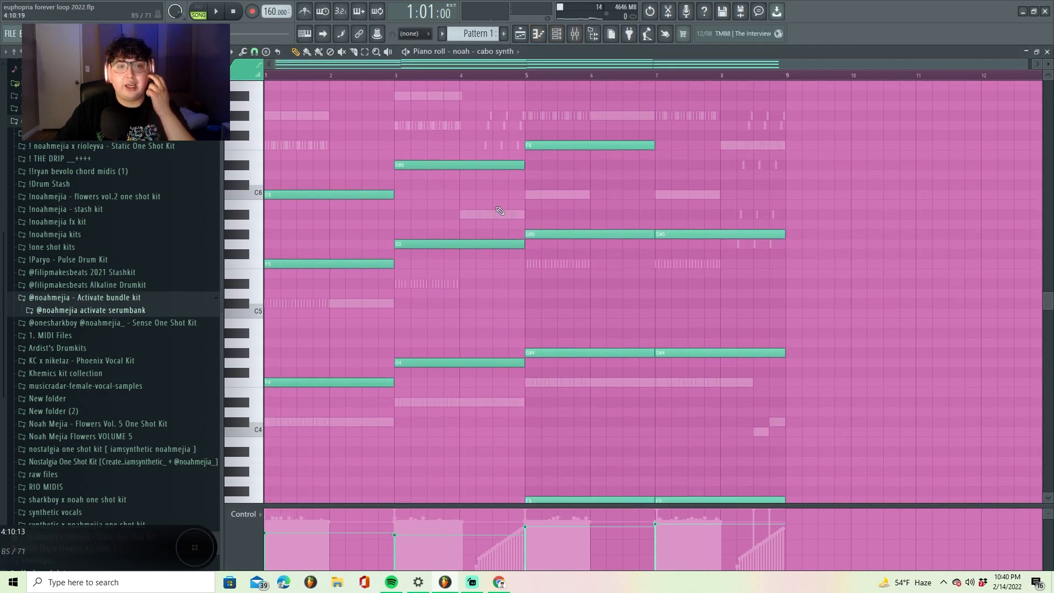
pyautogui.scroll(1, 445, 226)
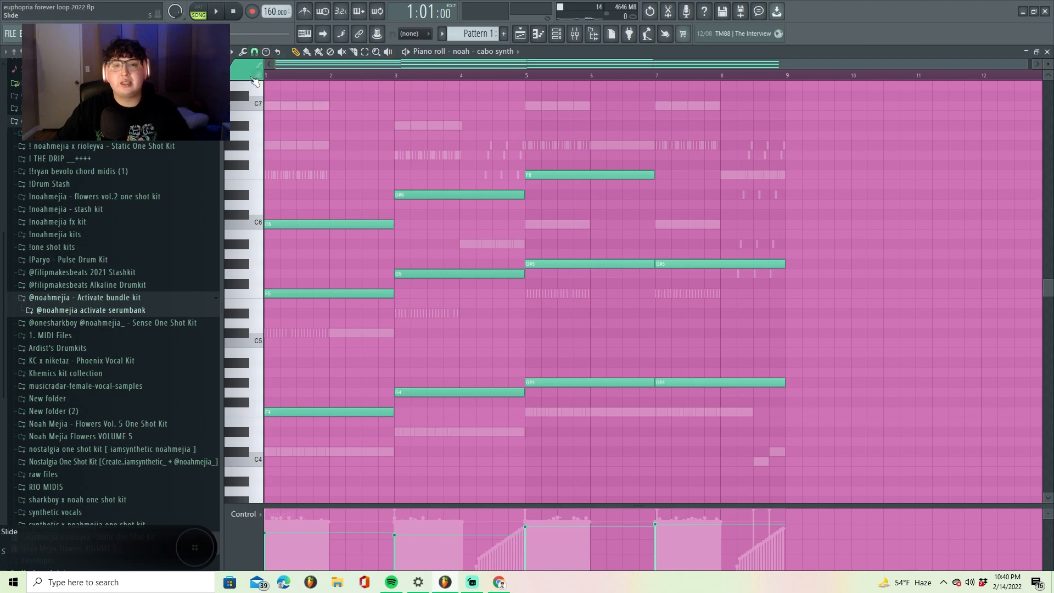
pyautogui.press('space')
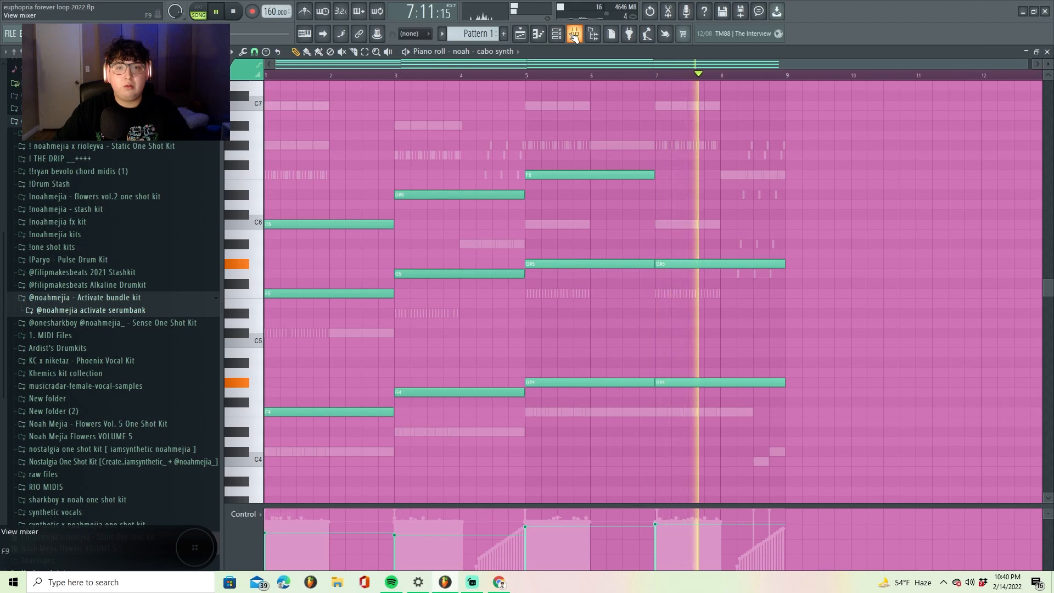
pyautogui.press('space')
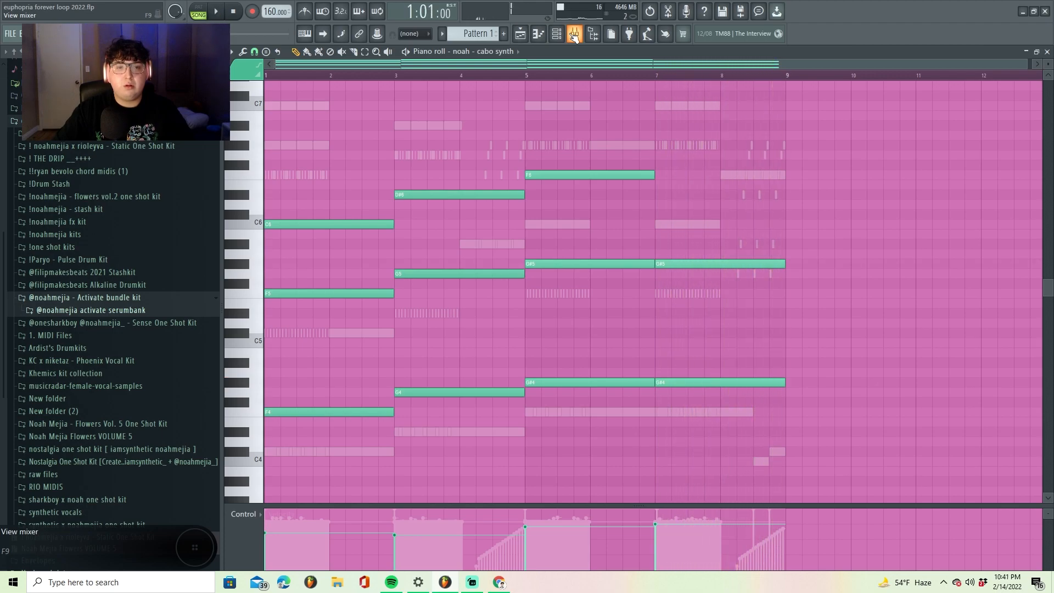
# Step: Bring up the mixer and view the ValhallaDelay and ShaperBox2 settings on the cabo synth's track 11
pyautogui.click(574, 34)
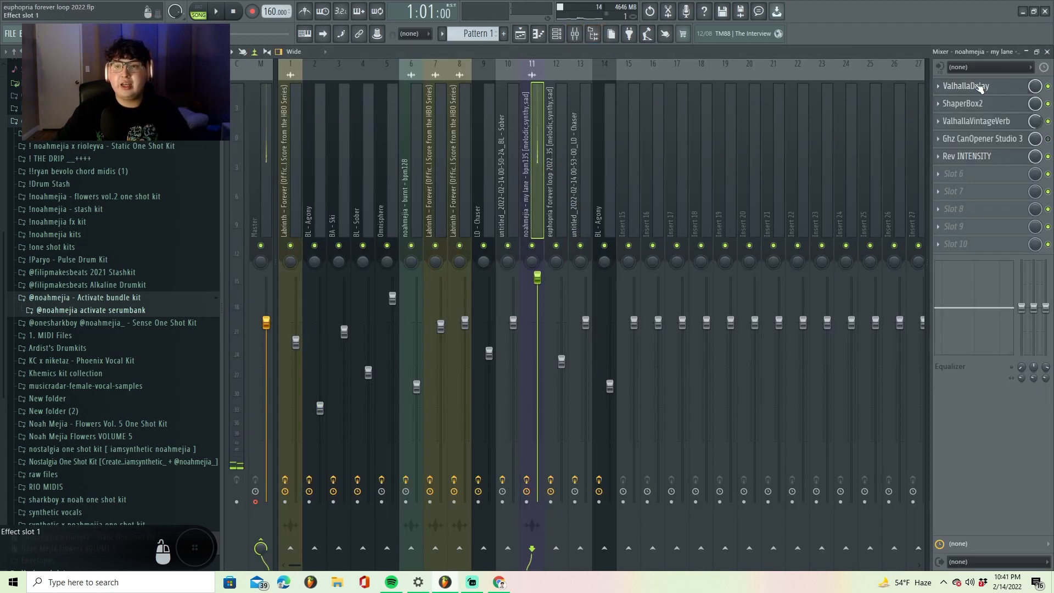
pyautogui.click(979, 87)
pyautogui.click(802, 160)
pyautogui.click(966, 103)
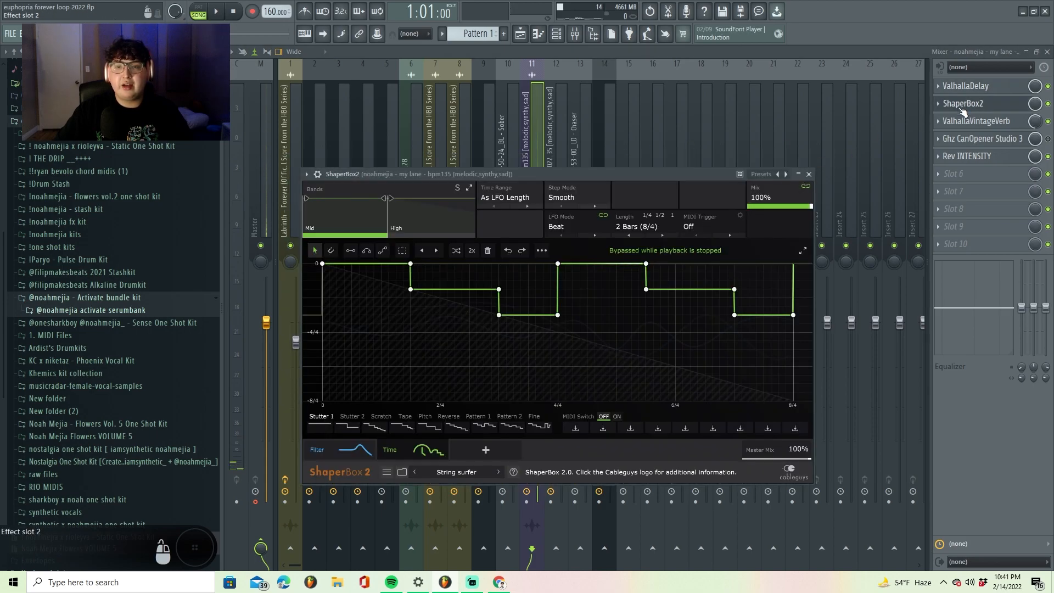
pyautogui.click(965, 103)
# Step: View ValhallaVintageVerb, Ghz CanOpener Studio 3 and Rev INTENSITY on mixer track 11, closing their windows again
pyautogui.click(975, 121)
pyautogui.click(771, 129)
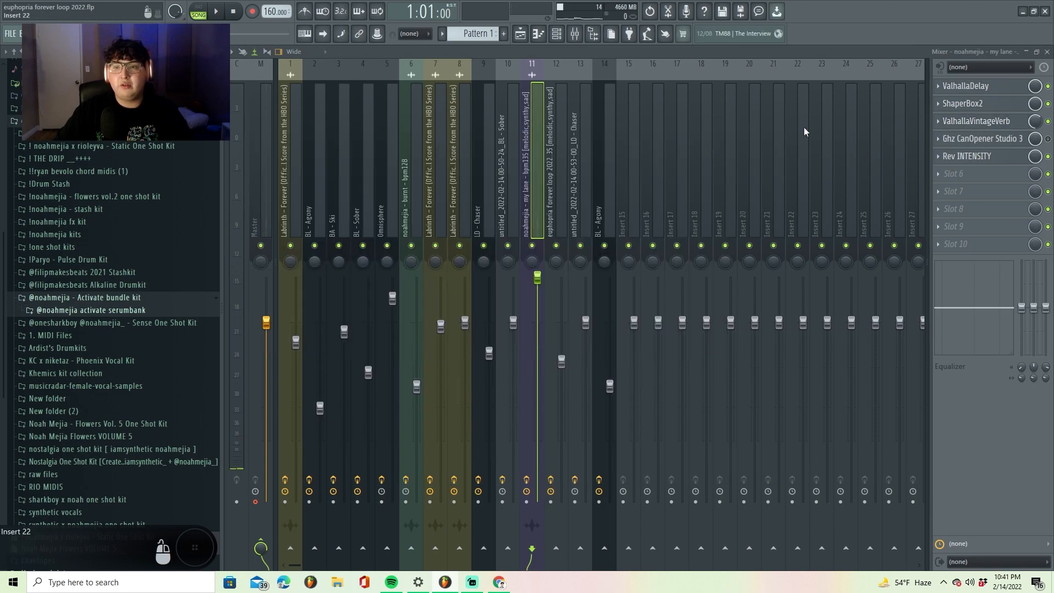
pyautogui.click(961, 139)
pyautogui.click(654, 145)
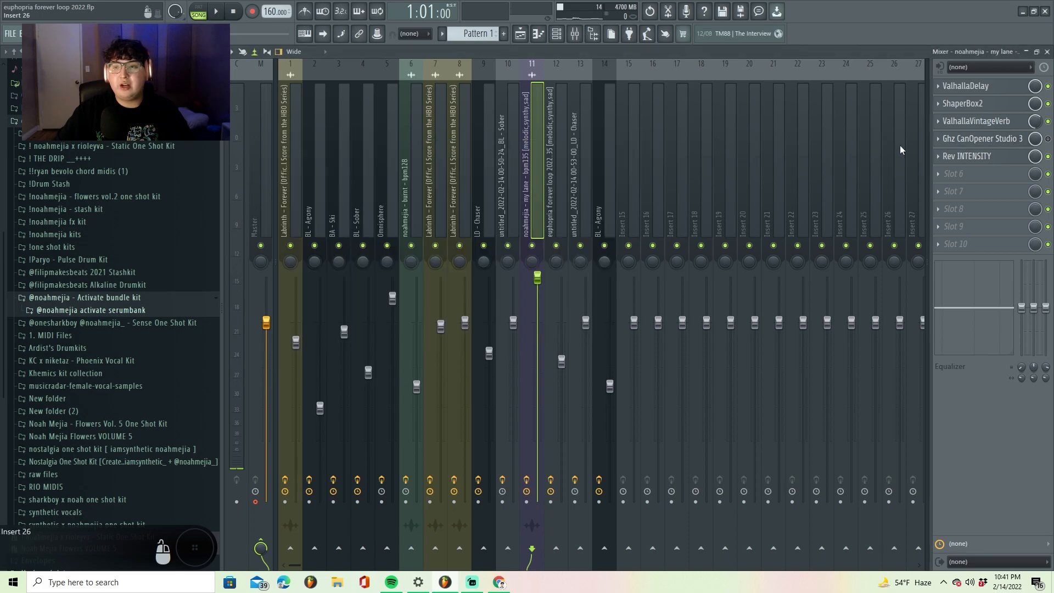
pyautogui.click(964, 156)
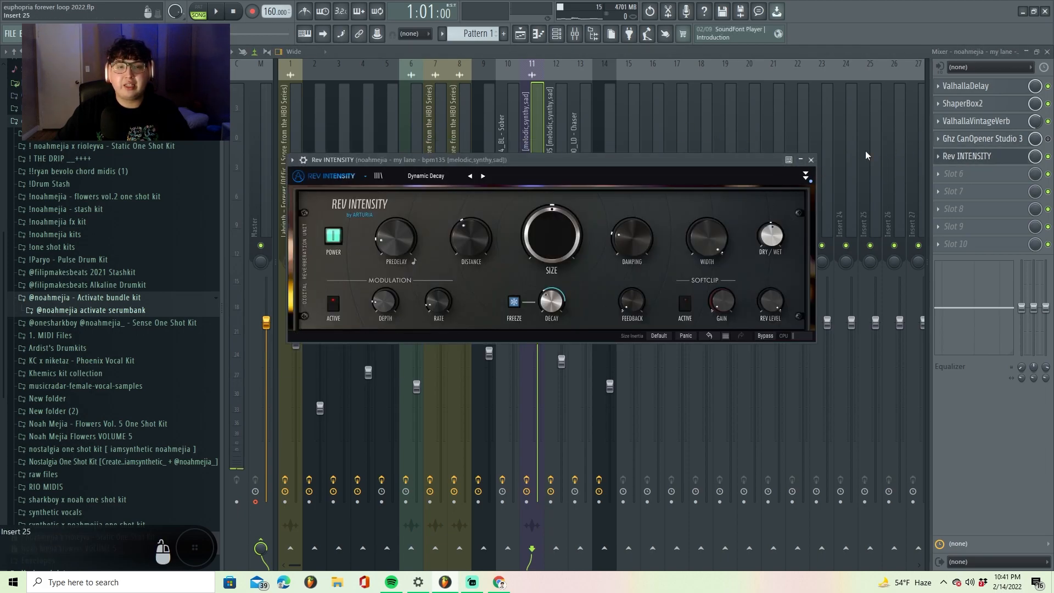
pyautogui.click(811, 160)
pyautogui.scroll(-5, 121, 195)
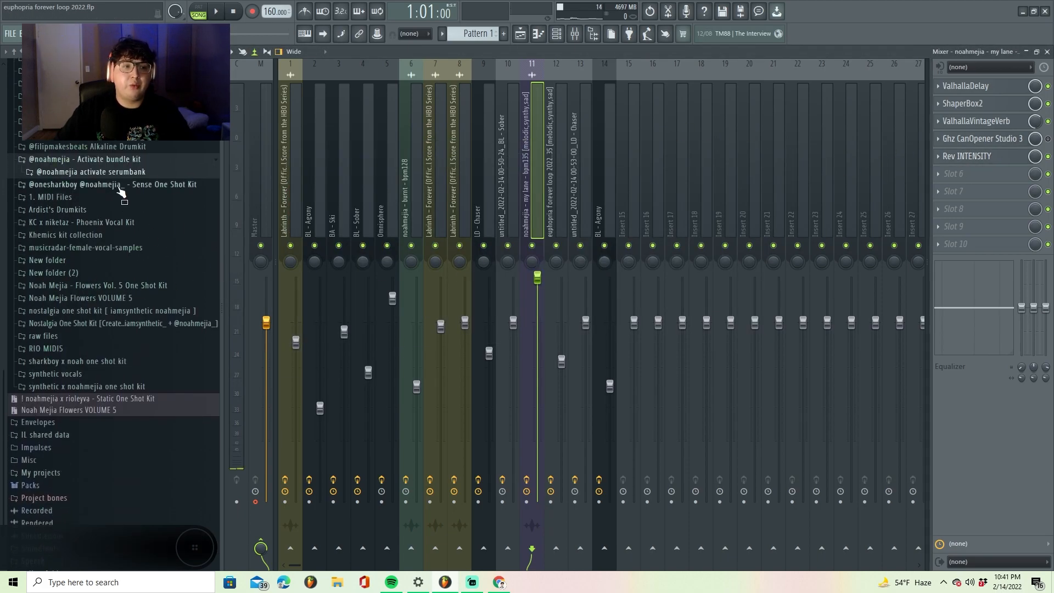
pyautogui.click(109, 171)
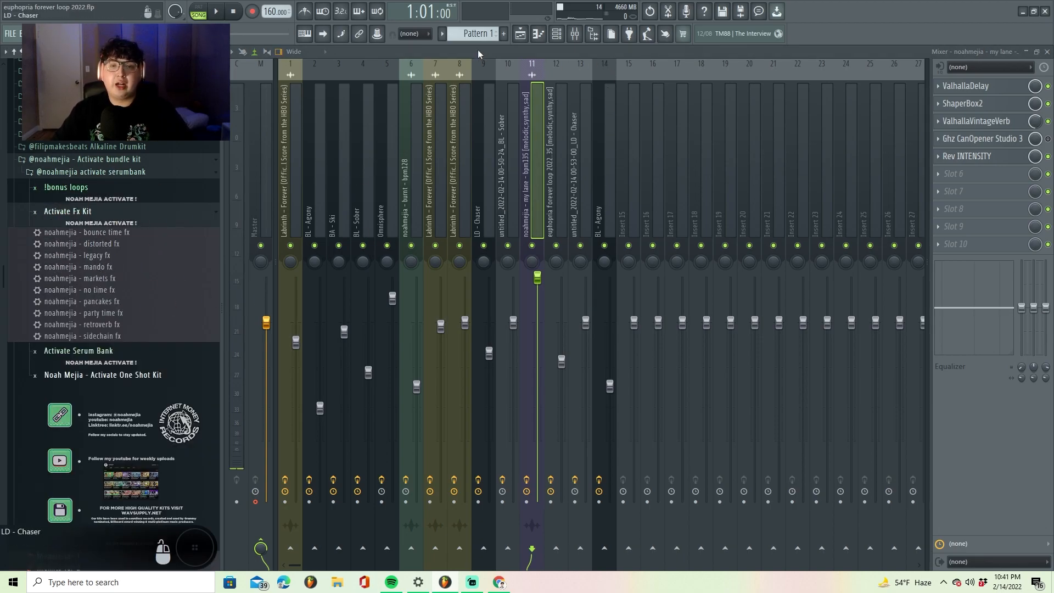
pyautogui.click(520, 34)
pyautogui.scroll(-1, 463, 229)
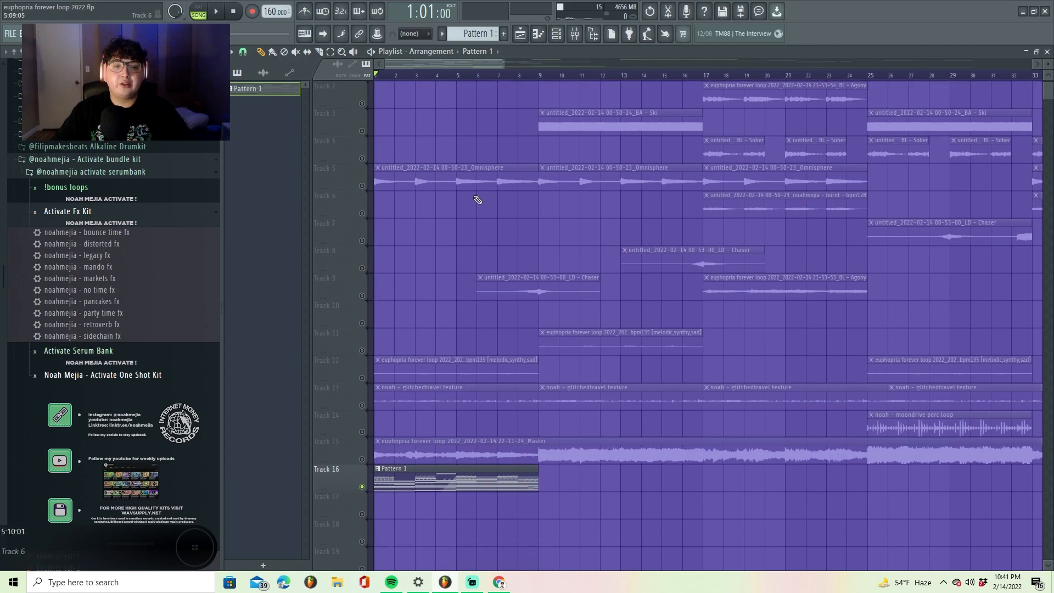
# Step: Mute noah - cabo synth, unmute PD - Hail, show its notes in the piano roll and play them back
pyautogui.press('F6')
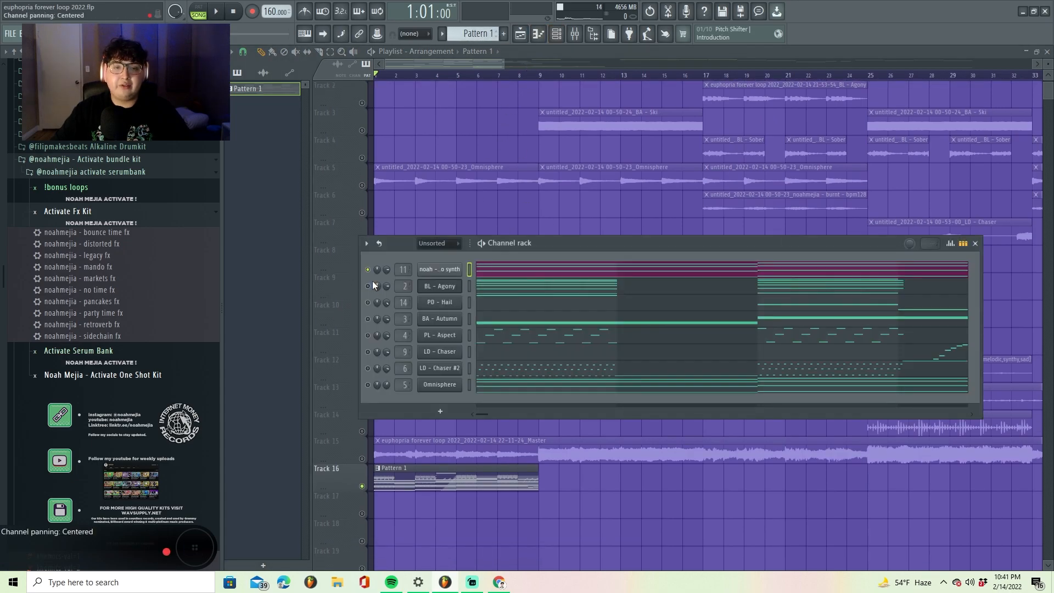
pyautogui.rightClick(427, 303)
pyautogui.click(485, 303)
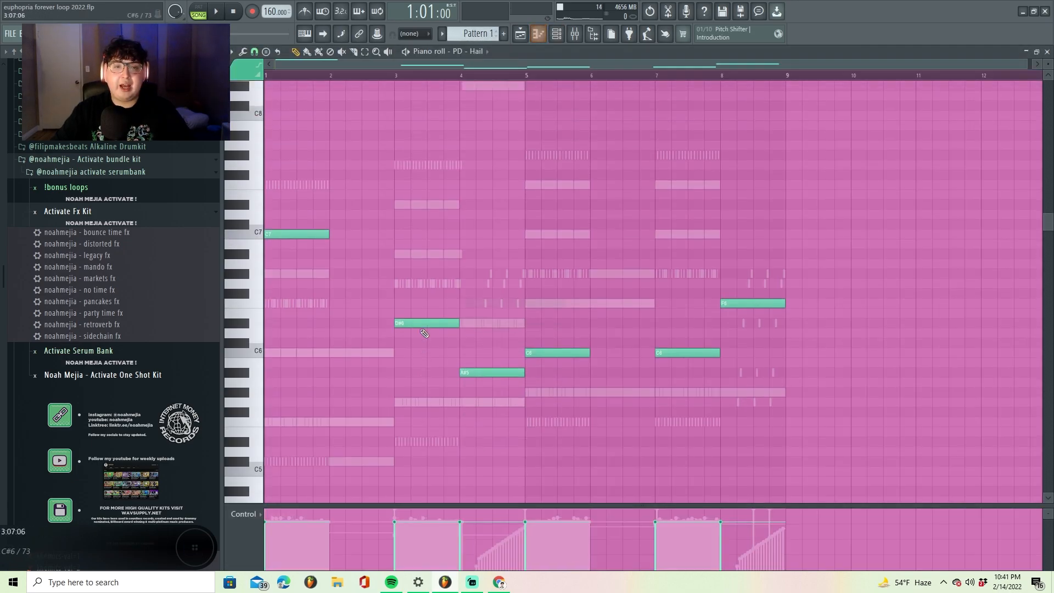
pyautogui.press('F6')
pyautogui.rightClick(437, 306)
pyautogui.click(488, 303)
pyautogui.press('F7')
pyautogui.press('space')
pyautogui.press('F6')
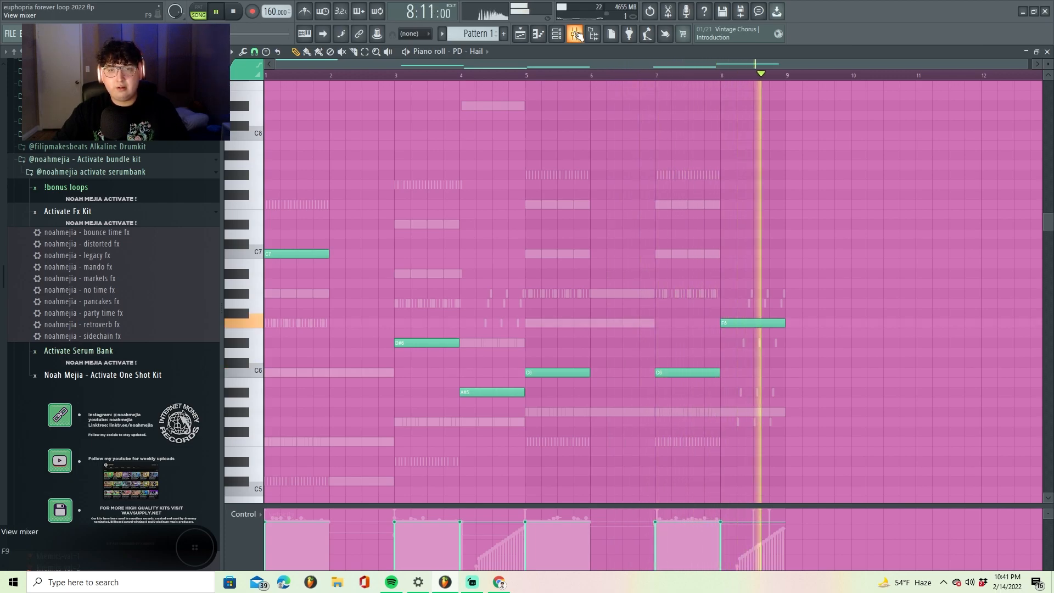
# Step: Stop playback and view the Fruity Multiband Compressor and ValhallaVintageVerb settings on PD - Hail's mixer track 14
pyautogui.click(575, 33)
pyautogui.press('space')
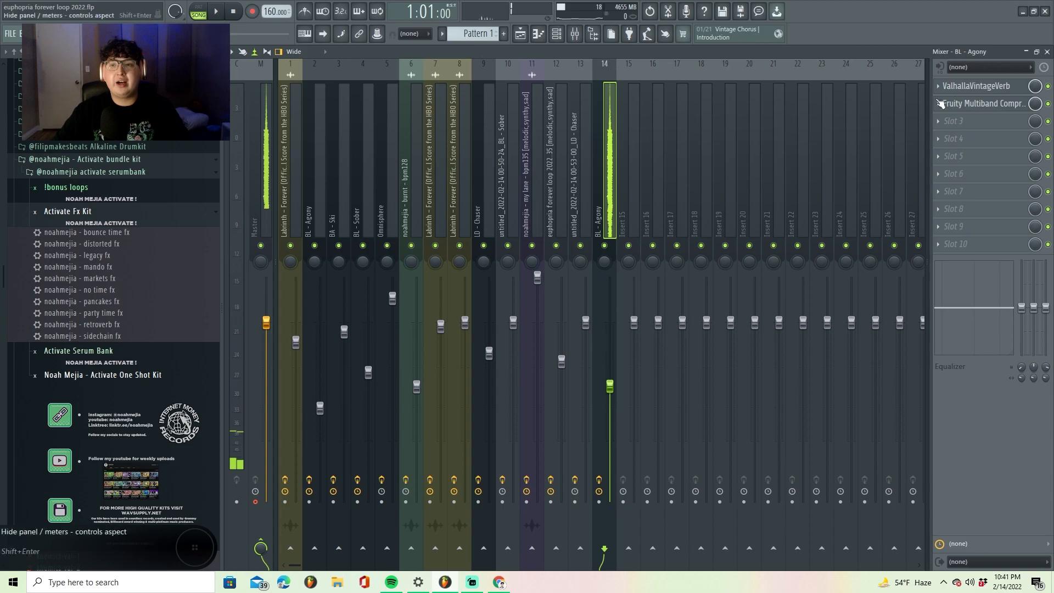
pyautogui.click(965, 103)
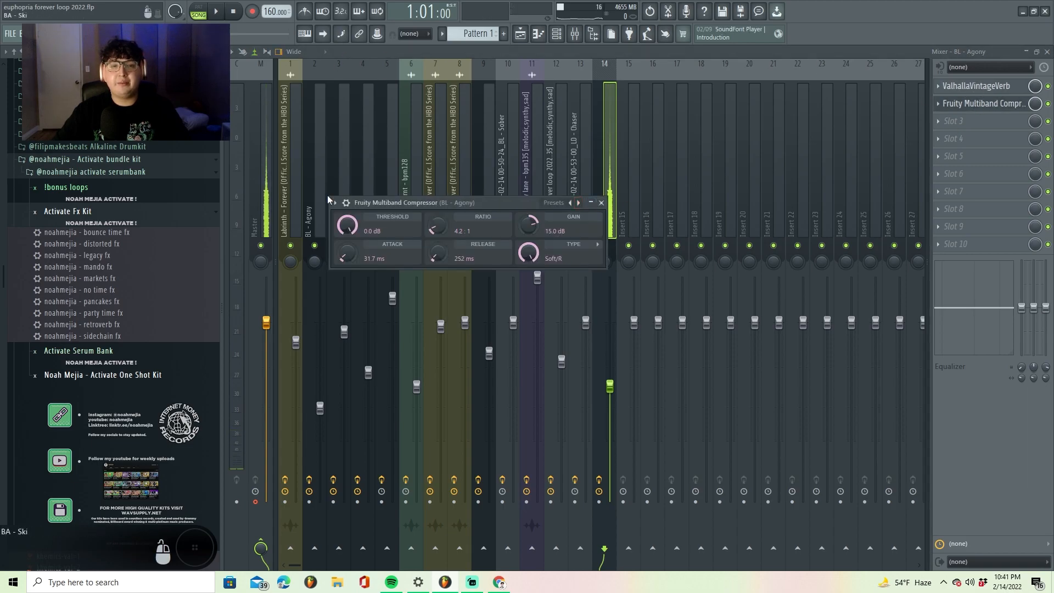
pyautogui.click(600, 203)
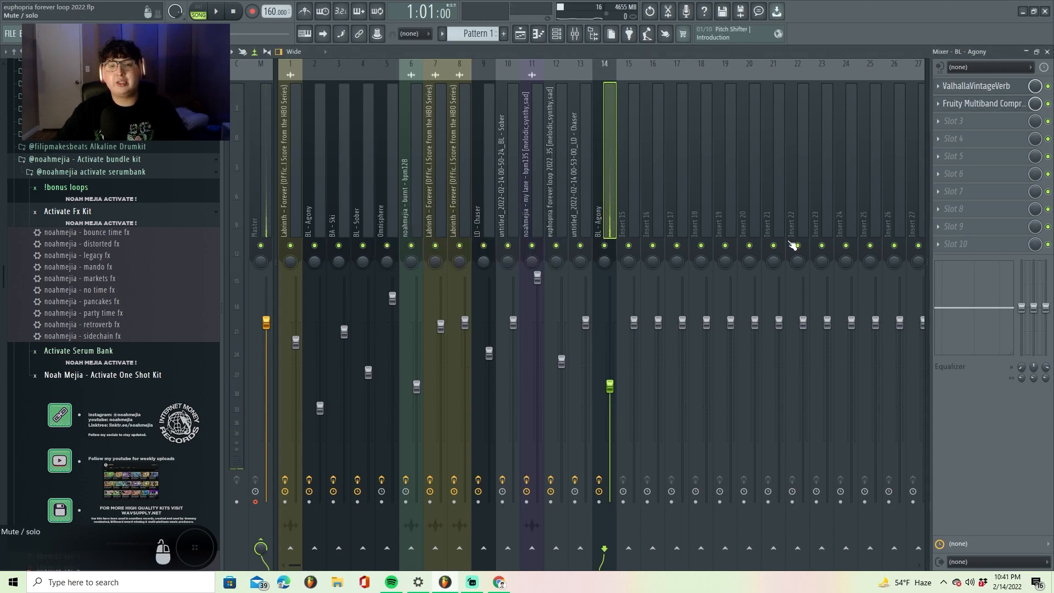
pyautogui.click(976, 86)
# Step: Mute PD - Hail, unmute PL - Aspect, put away its plugin window and show its notes in the piano roll
pyautogui.click(555, 33)
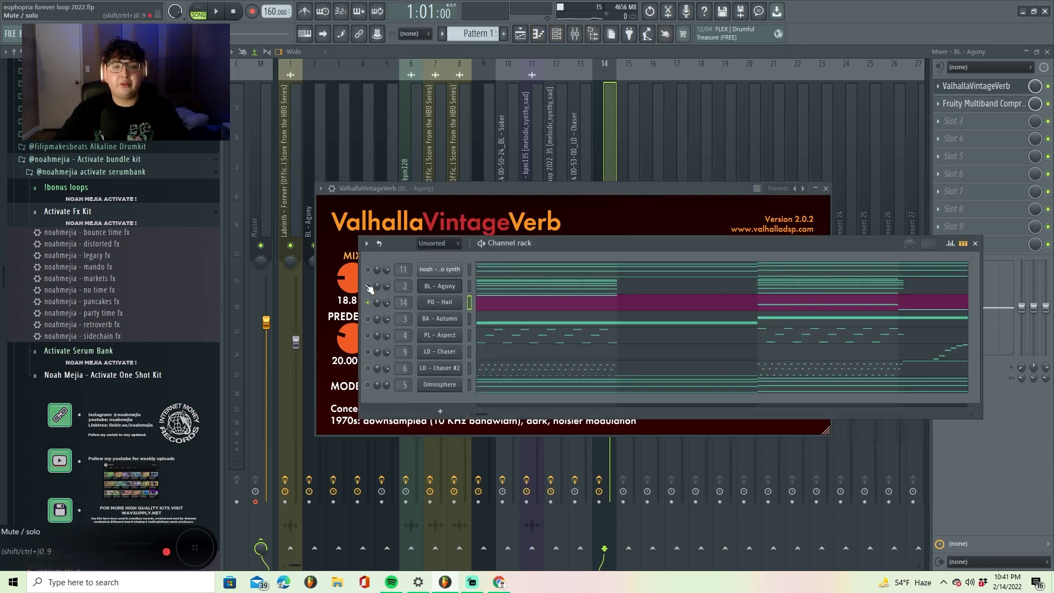
pyautogui.press('F5')
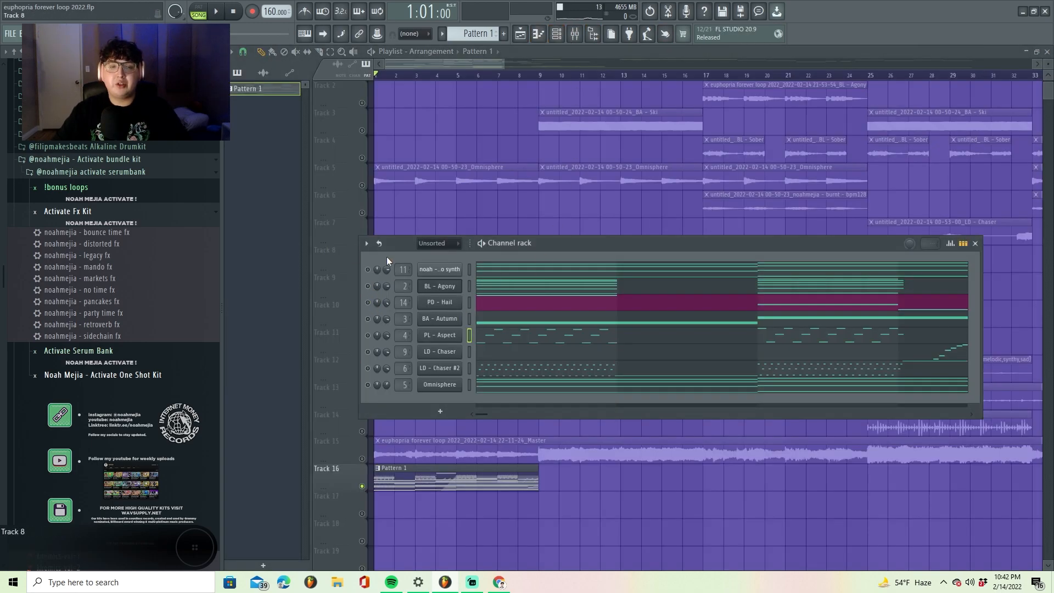
pyautogui.click(442, 335)
pyautogui.click(764, 145)
pyautogui.rightClick(438, 338)
pyautogui.click(439, 337)
# Step: Look over PL - Aspect's arpeggiated notes, view the arpeggiator options without applying them, and play the notes back
pyautogui.scroll(-3, 270, 263)
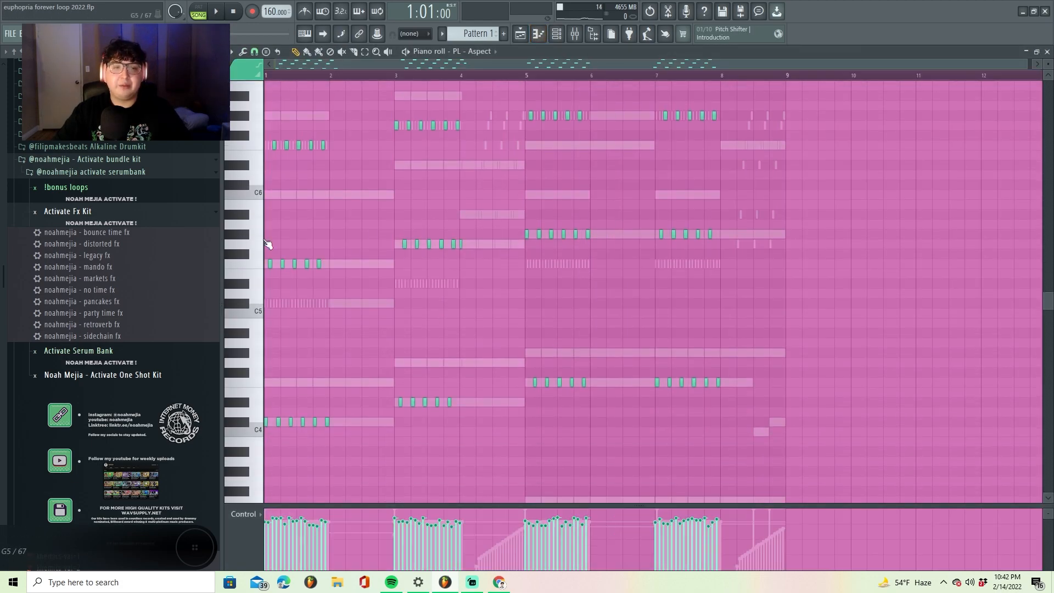
pyautogui.hotkey('alt', 'a')
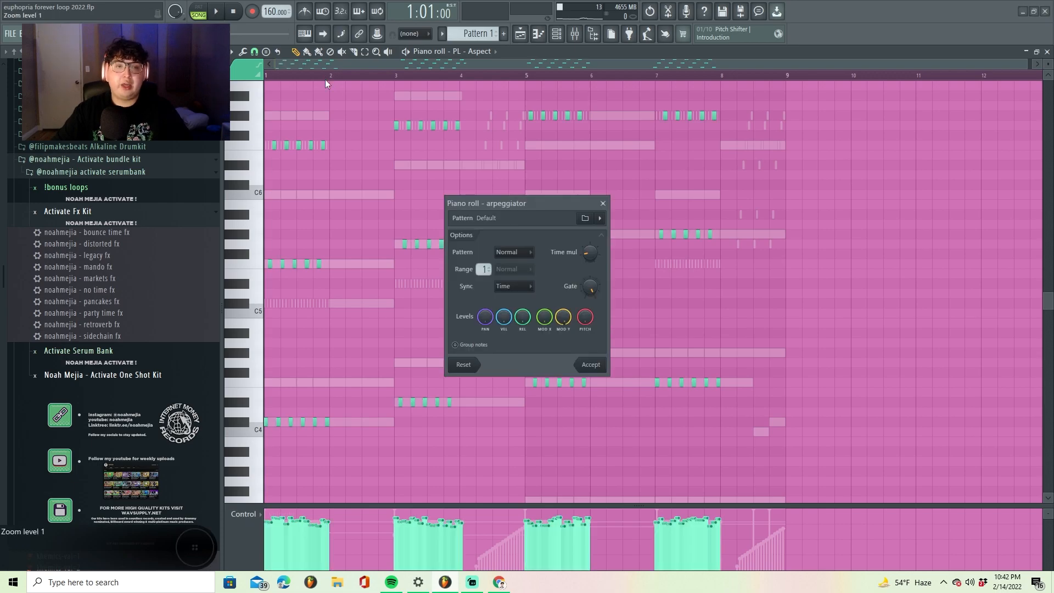
pyautogui.click(606, 205)
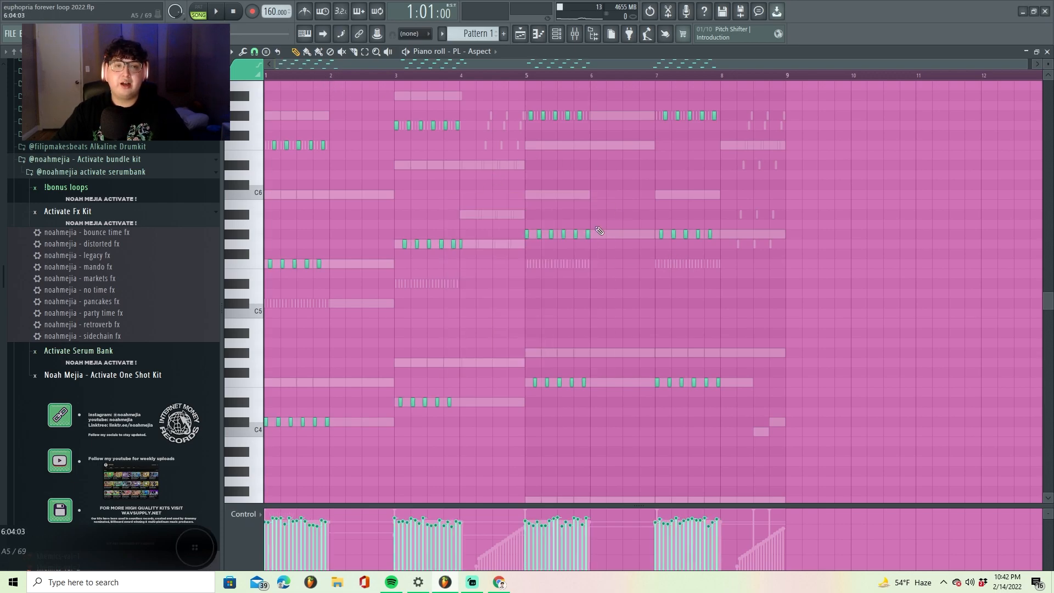
pyautogui.scroll(1, 341, 115)
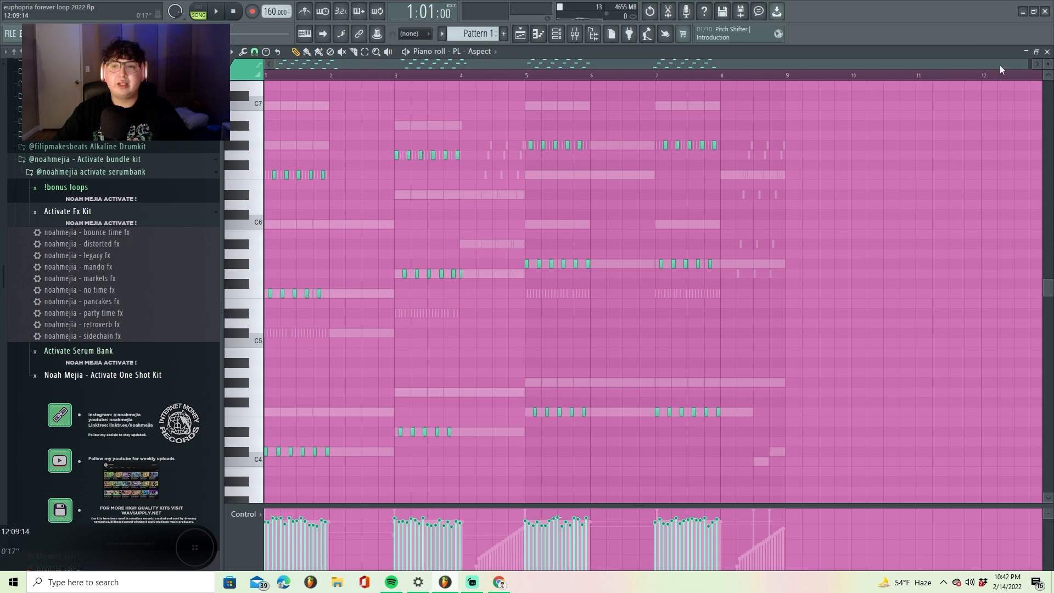
pyautogui.click(216, 11)
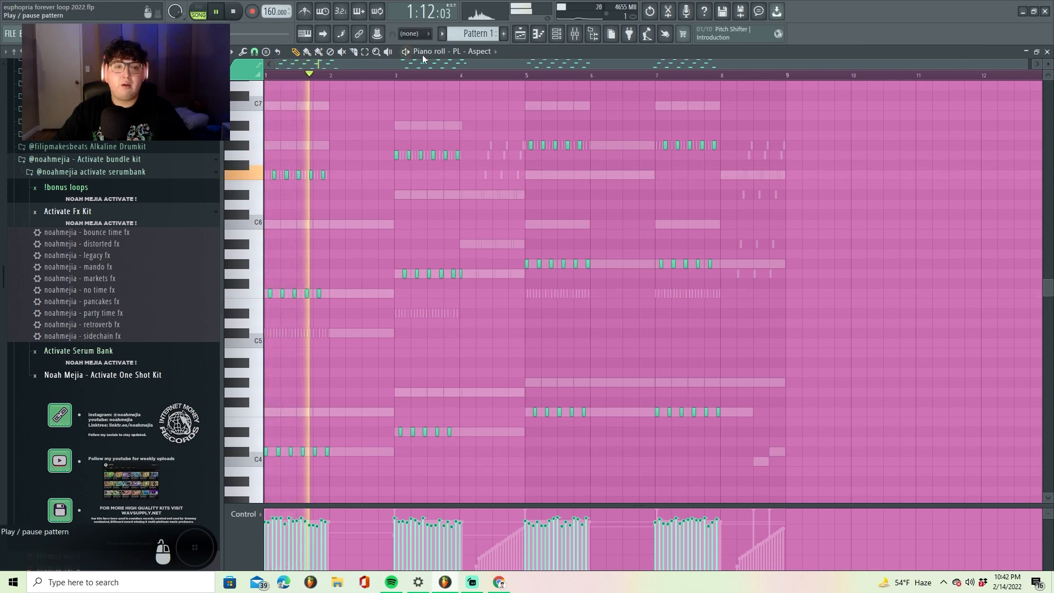
# Step: Stop playback and view the Delay ETERNITY and ValhallaVintageVerb effects on PL - Aspect's mixer track 4
pyautogui.click(589, 34)
pyautogui.press('space')
pyautogui.click(968, 105)
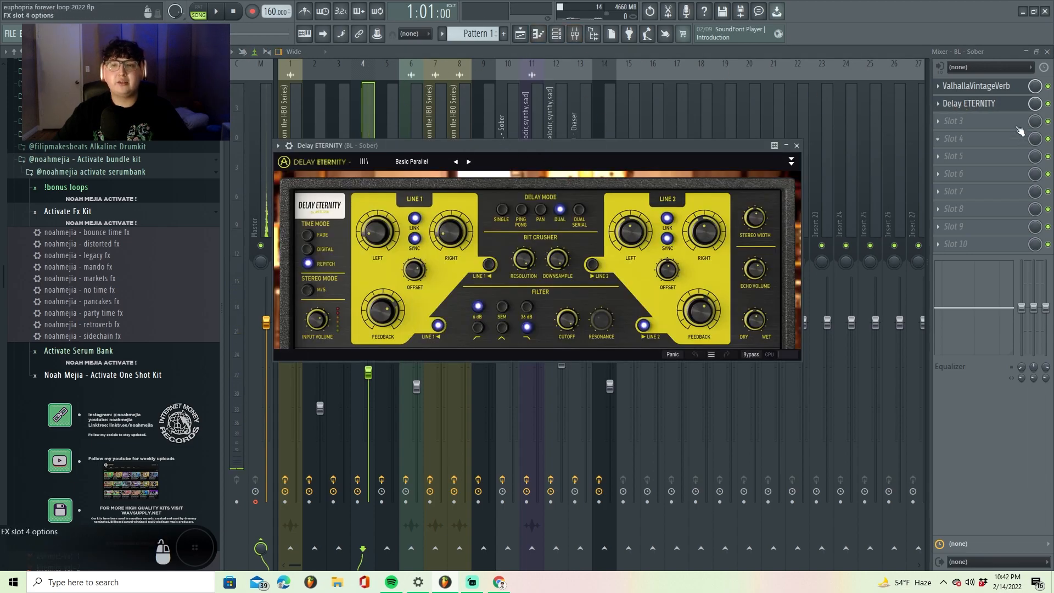
pyautogui.click(990, 90)
# Step: Mute PL - Aspect, unmute LD - Chaser and show its rising note runs before bar 5 up close in the piano roll
pyautogui.click(519, 34)
pyautogui.click(556, 34)
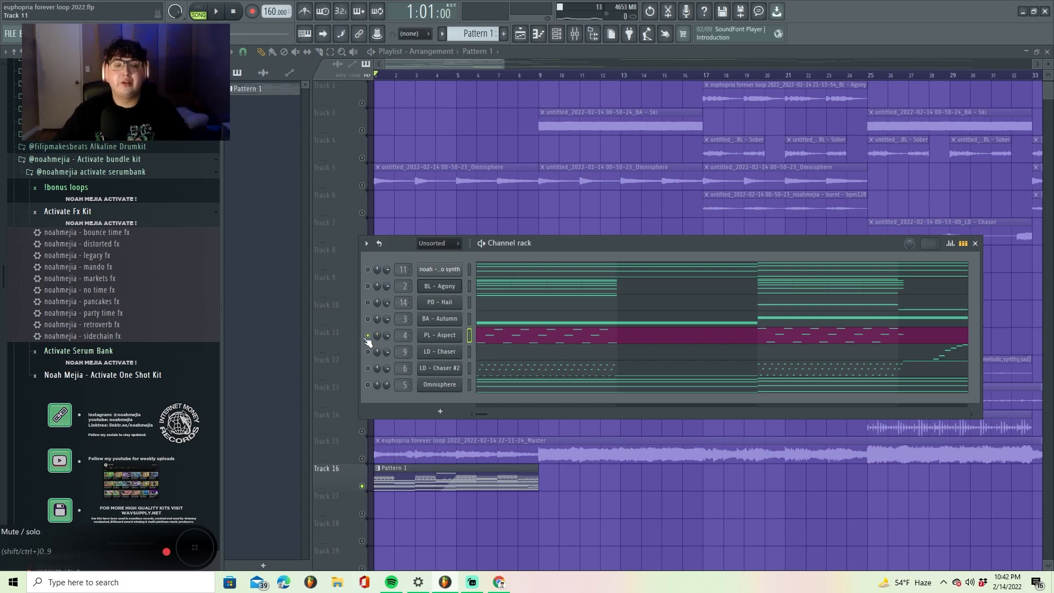
pyautogui.rightClick(464, 356)
pyautogui.click(494, 353)
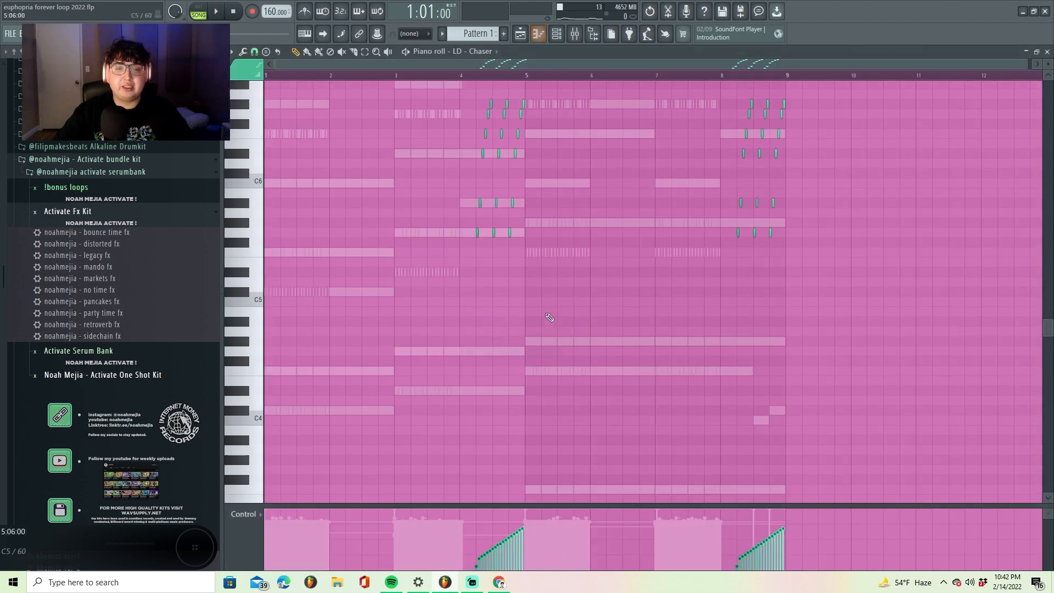
pyautogui.scroll(3, 1013, 76)
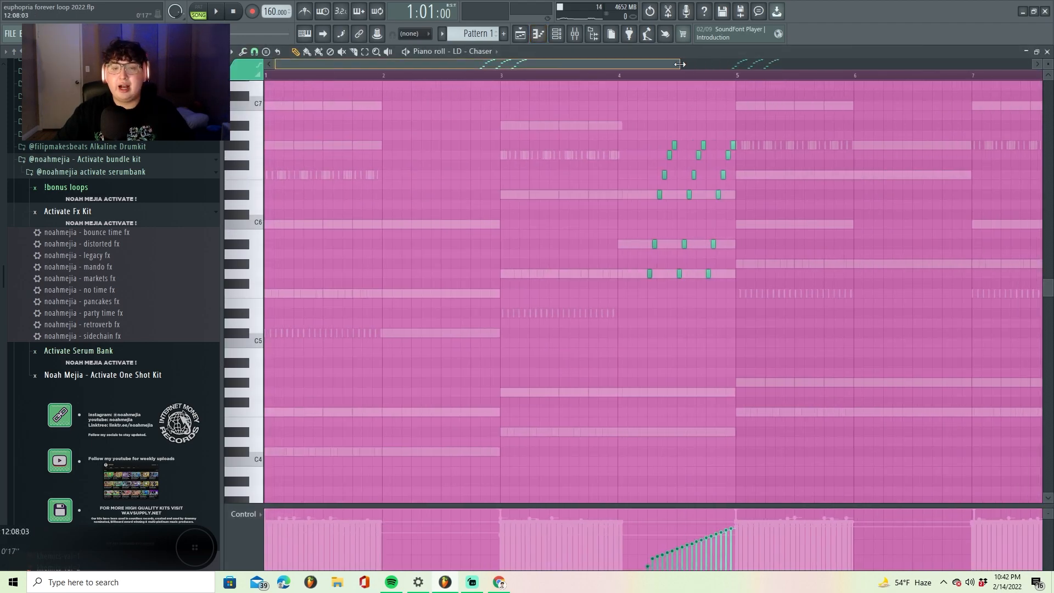
pyautogui.click(560, 35)
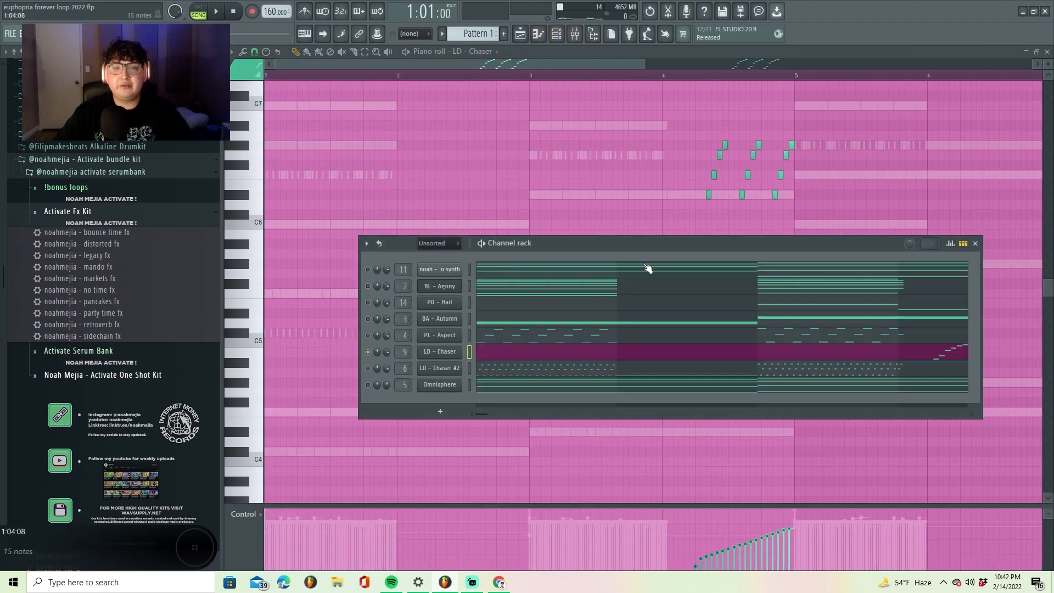
pyautogui.press('F6')
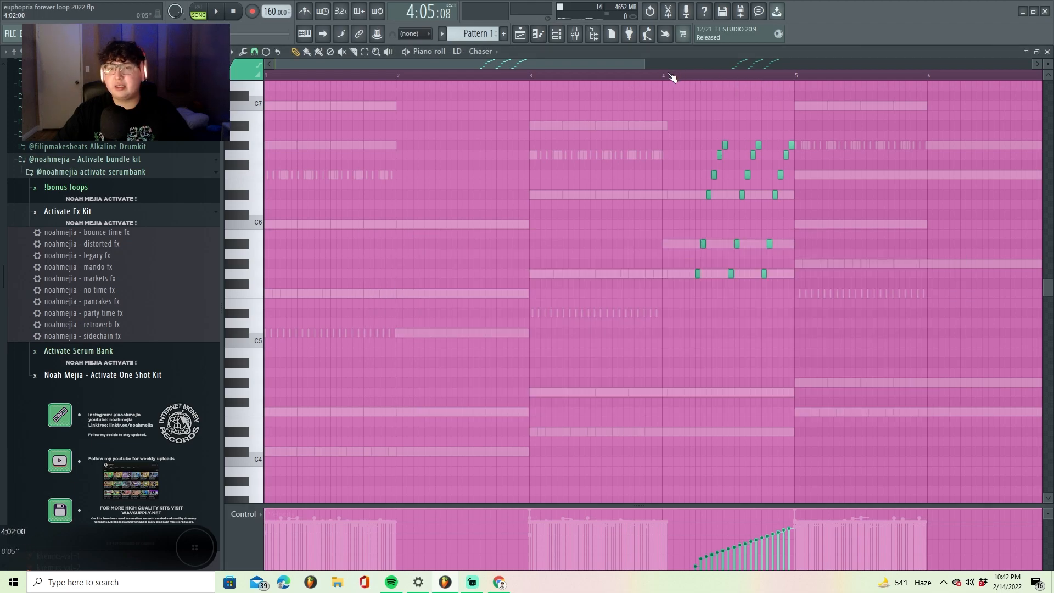
# Step: Play back LD - Chaser and look over its rising note runs before bars 5 and 9
pyautogui.moveTo(642, 61); pyautogui.dragTo(585, 77)
pyautogui.scroll(1, 426, 86)
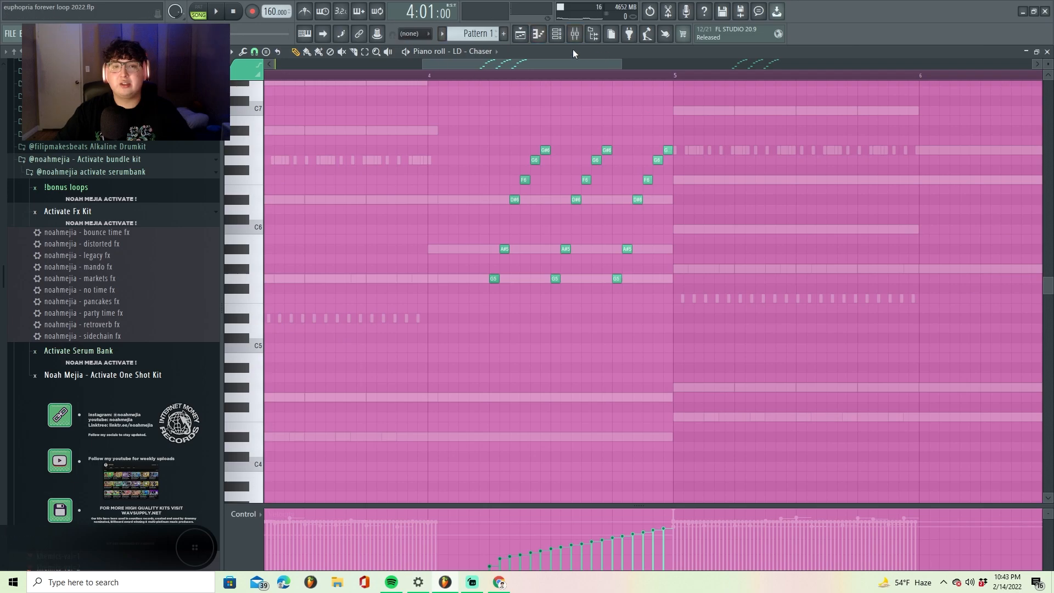
pyautogui.moveTo(423, 64); pyautogui.dragTo(276, 64)
pyautogui.press('space')
pyautogui.moveTo(460, 61); pyautogui.dragTo(758, 75)
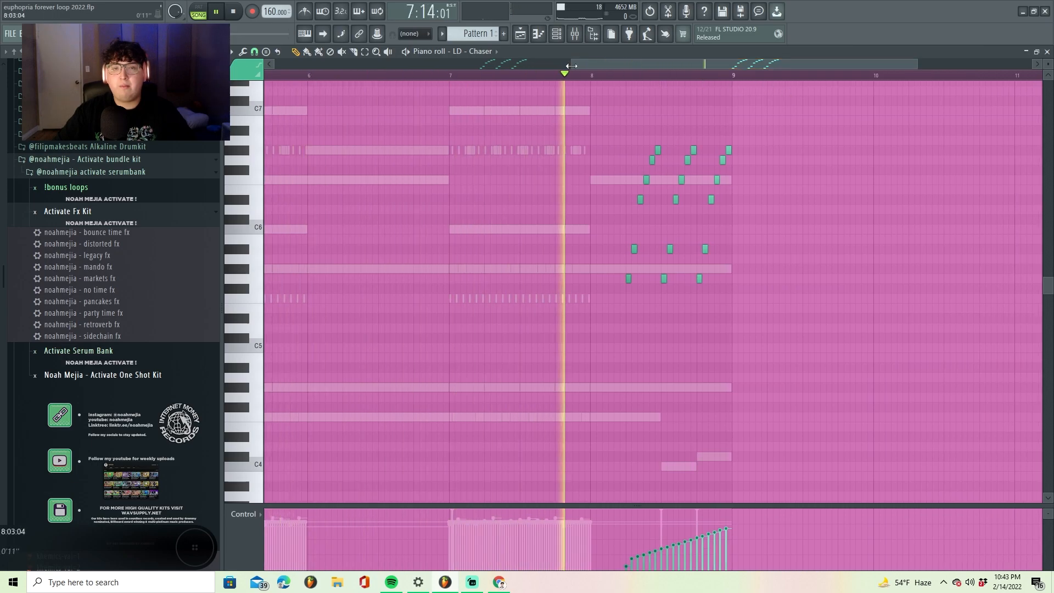
pyautogui.moveTo(572, 66); pyautogui.dragTo(274, 64)
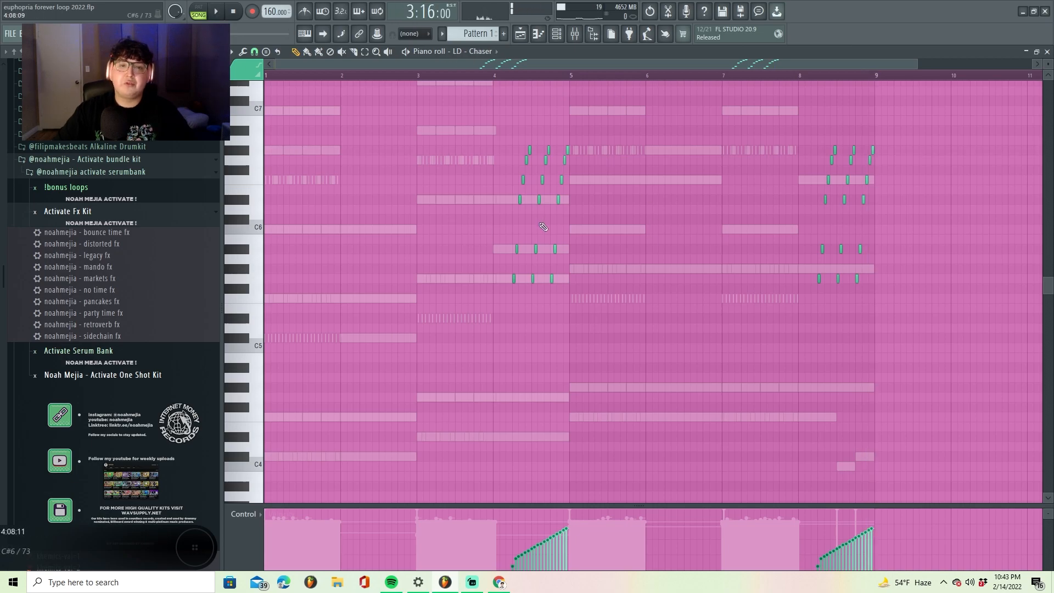
# Step: Select both of LD - Chaser's note runs and show its channel volume automation in the control lane
pyautogui.moveTo(917, 67); pyautogui.dragTo(861, 66)
pyautogui.moveTo(933, 328); pyautogui.dragTo(380, 145)
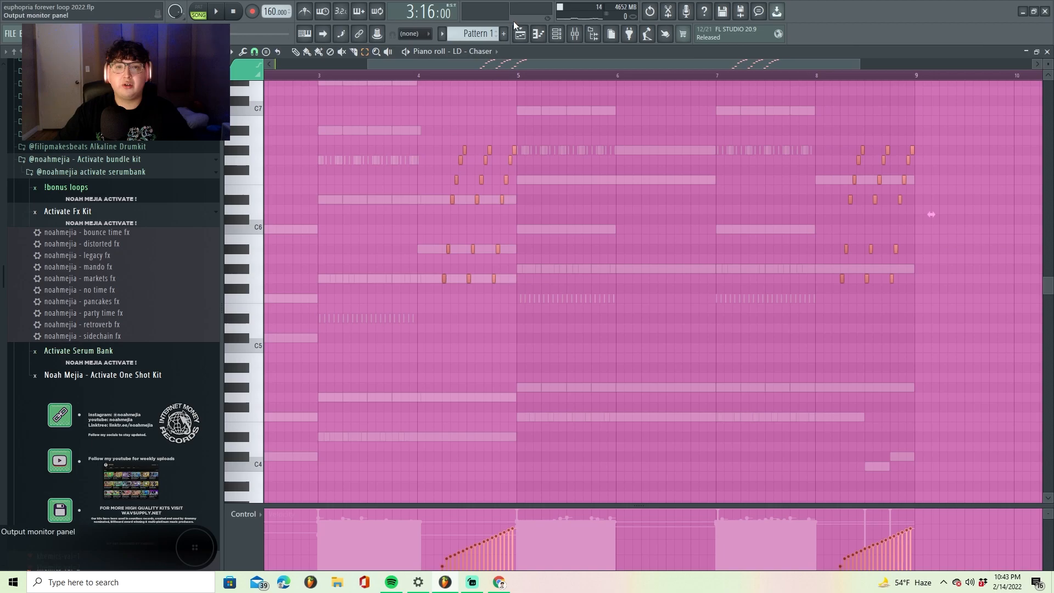
pyautogui.click(557, 34)
pyautogui.click(331, 442)
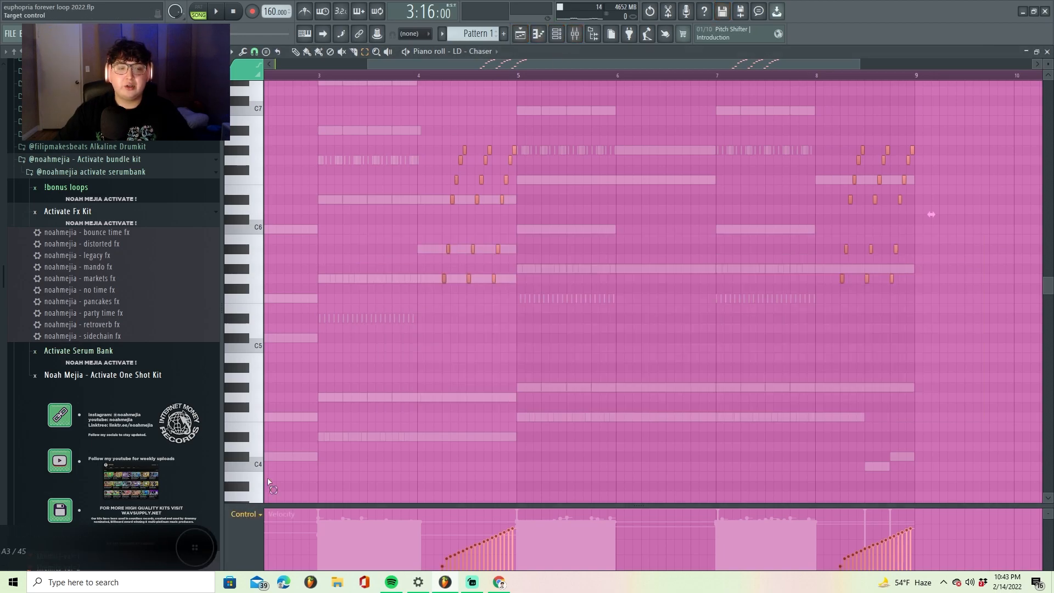
pyautogui.click(248, 514)
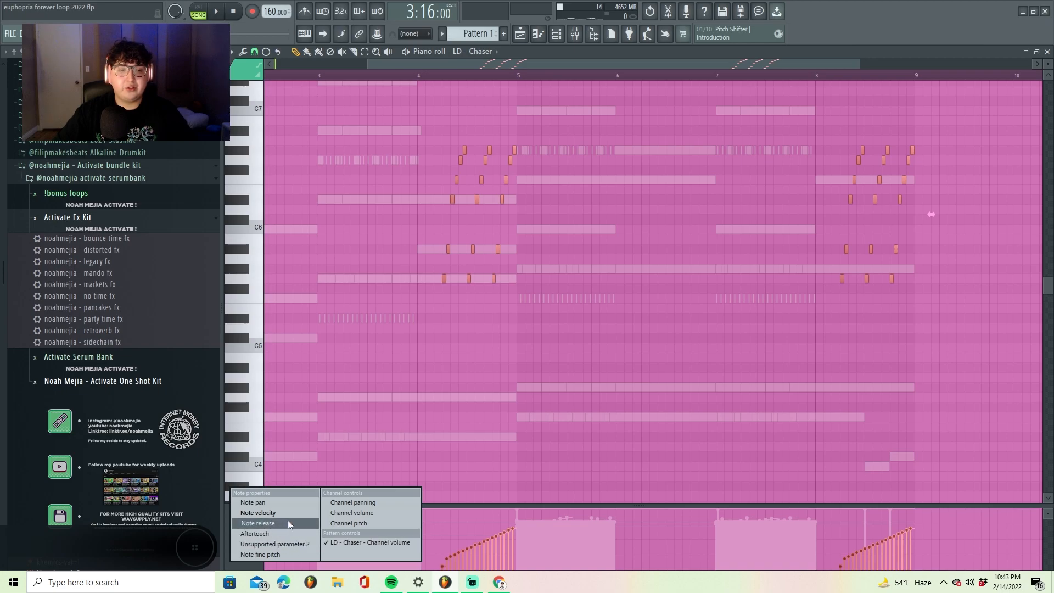
pyautogui.click(287, 515)
pyautogui.scroll(-3, 729, 306)
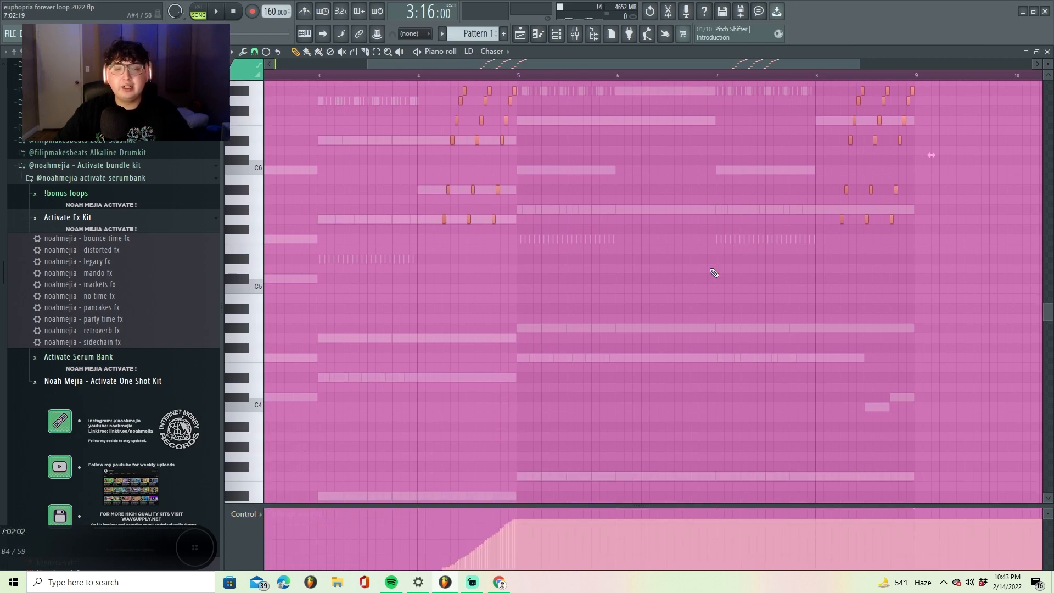
pyautogui.moveTo(859, 66); pyautogui.dragTo(540, 83)
pyautogui.scroll(-5, 494, 307)
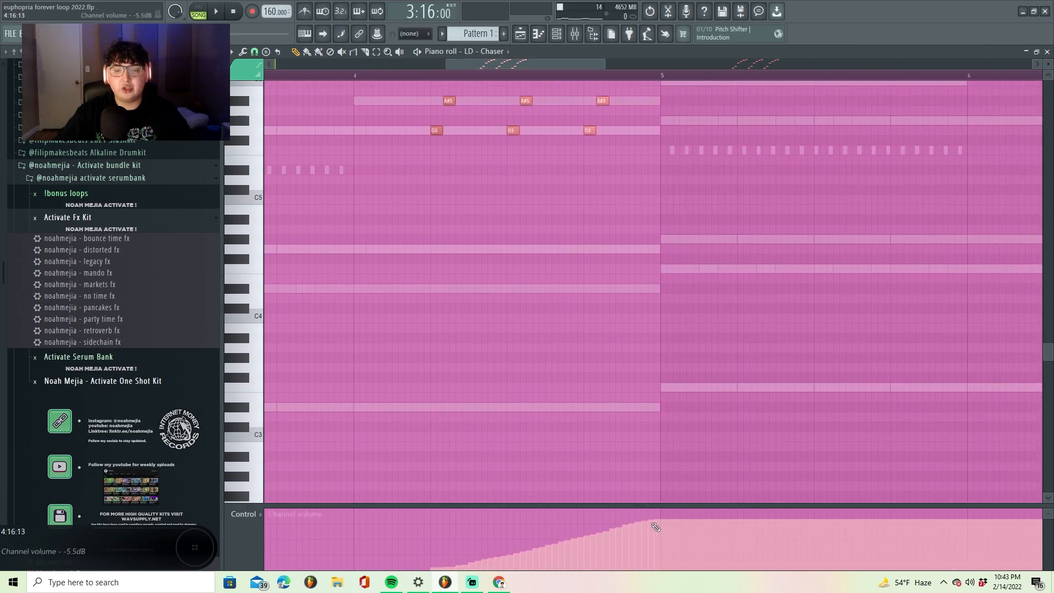
pyautogui.scroll(8, 529, 213)
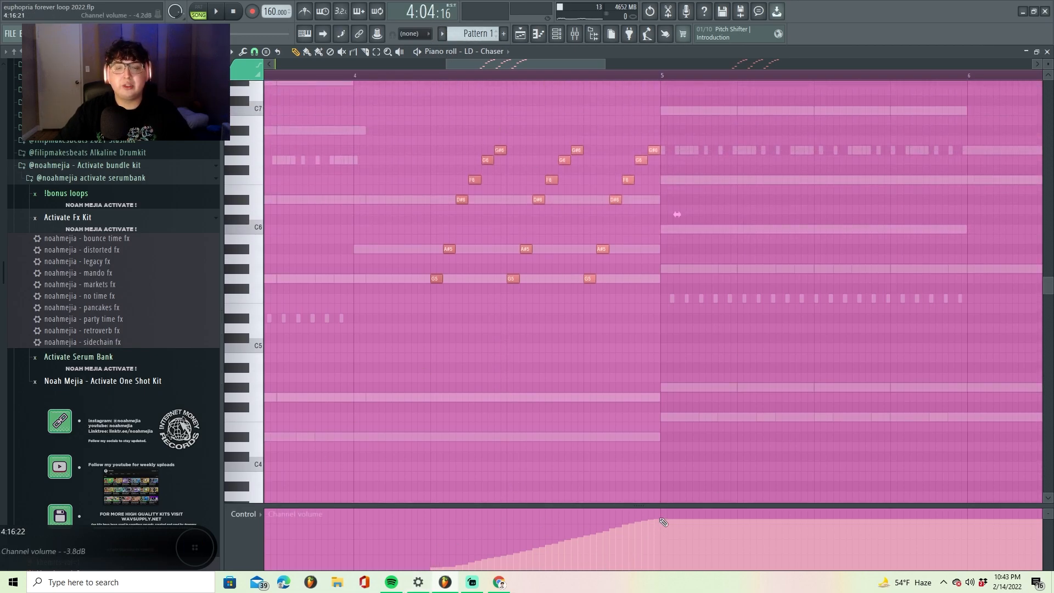
pyautogui.press('space')
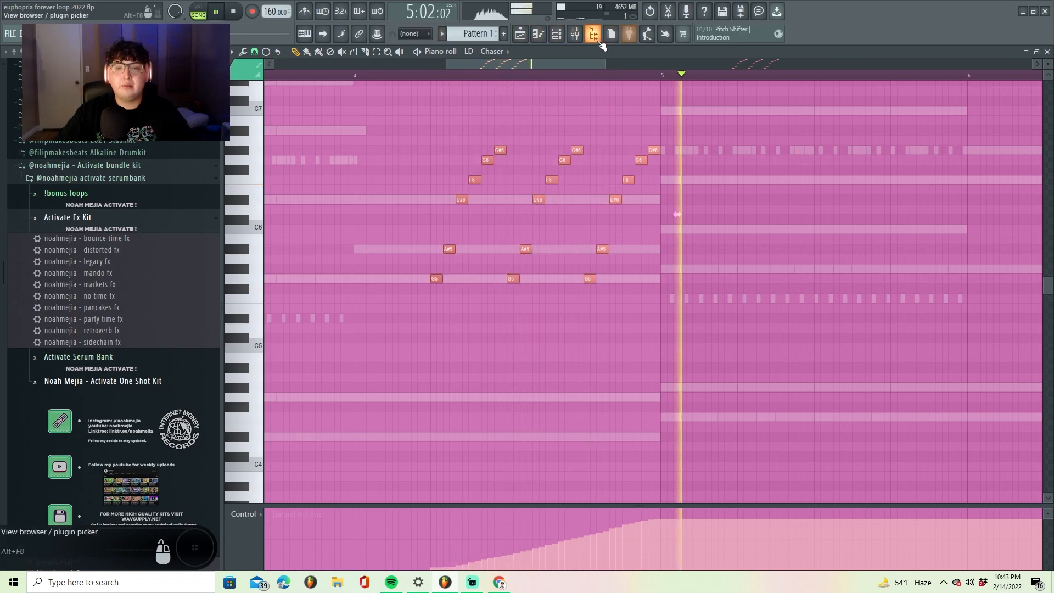
pyautogui.scroll(-5, 747, 76)
pyautogui.press('space')
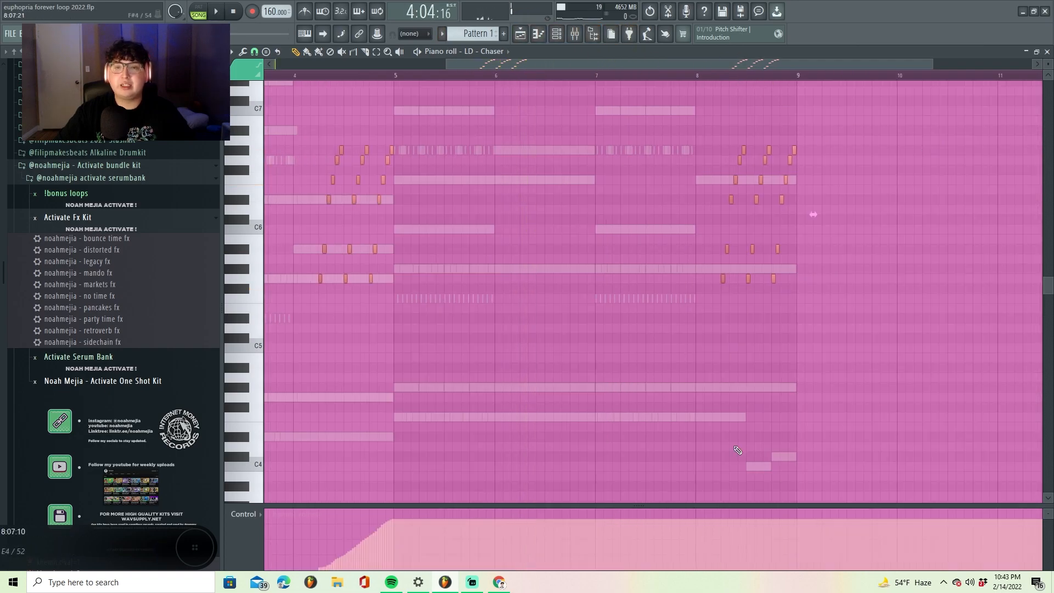
# Step: Mute LD - Chaser, unmute Omnisphere and view its Keyscape piano patch
pyautogui.press('F5')
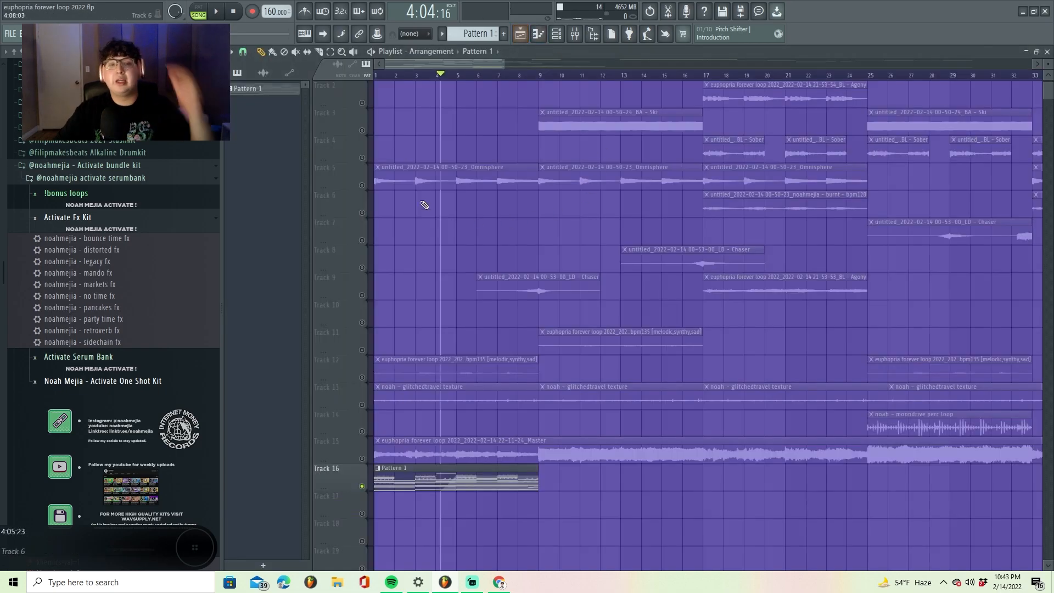
pyautogui.click(555, 33)
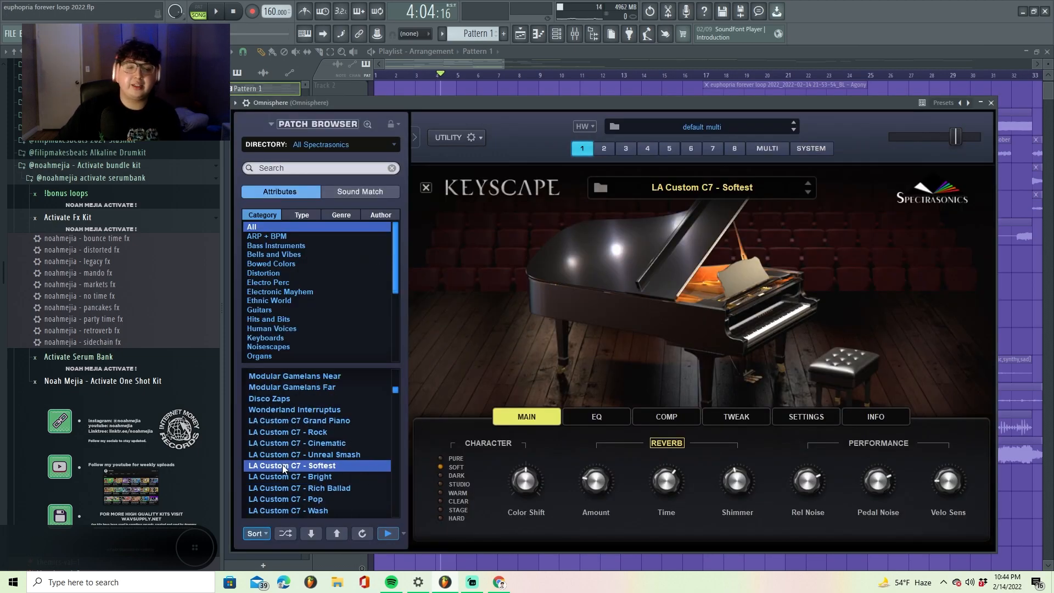
pyautogui.click(991, 105)
# Step: Show Omnisphere's chord notes in the piano roll, play them back and view the effect on its mixer track
pyautogui.rightClick(437, 381)
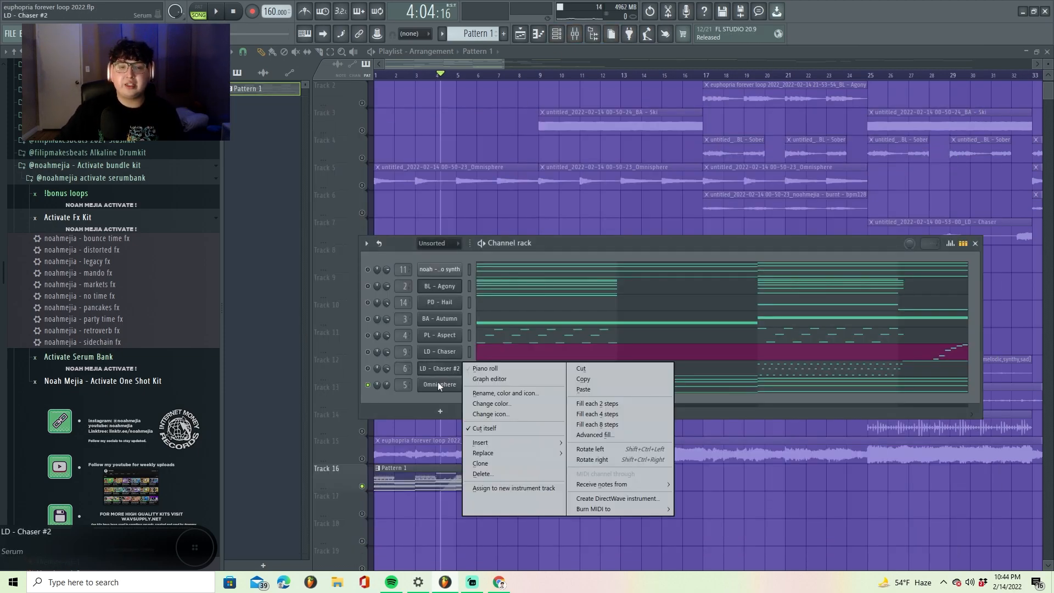
pyautogui.click(486, 385)
pyautogui.moveTo(421, 65); pyautogui.dragTo(233, 77)
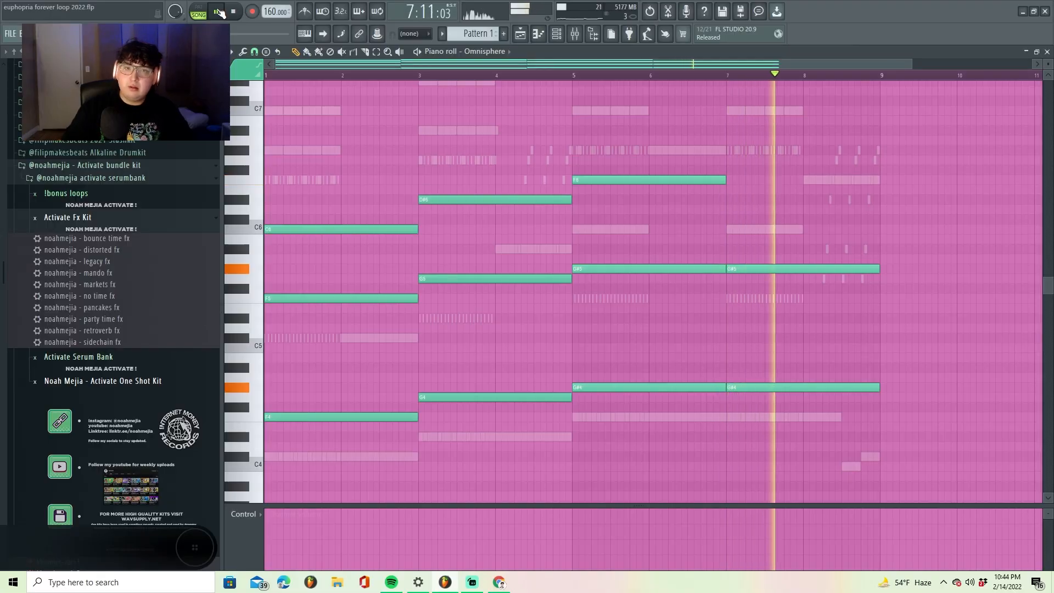
pyautogui.press('space')
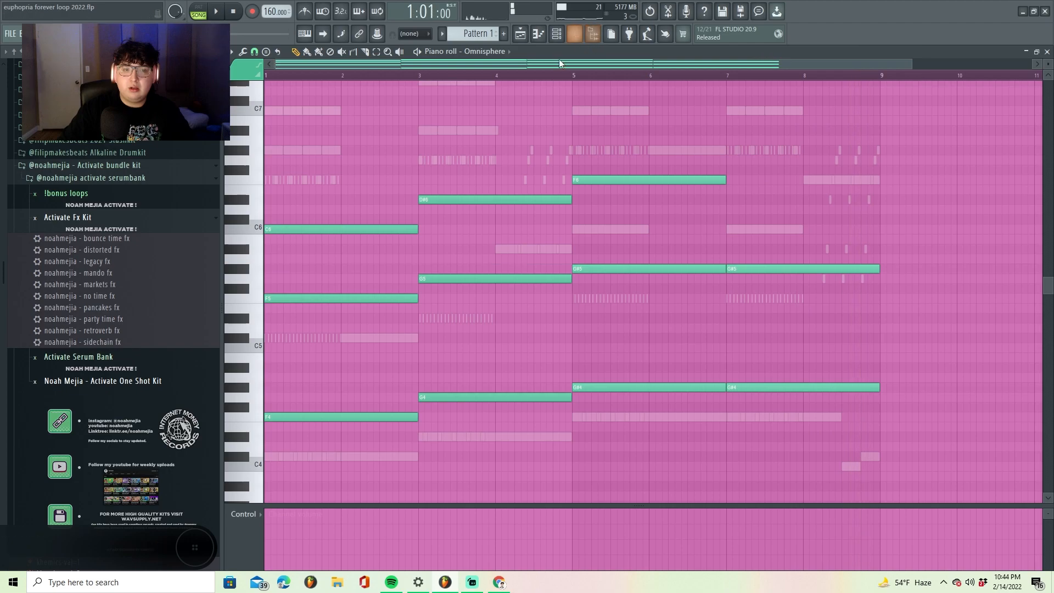
pyautogui.click(574, 34)
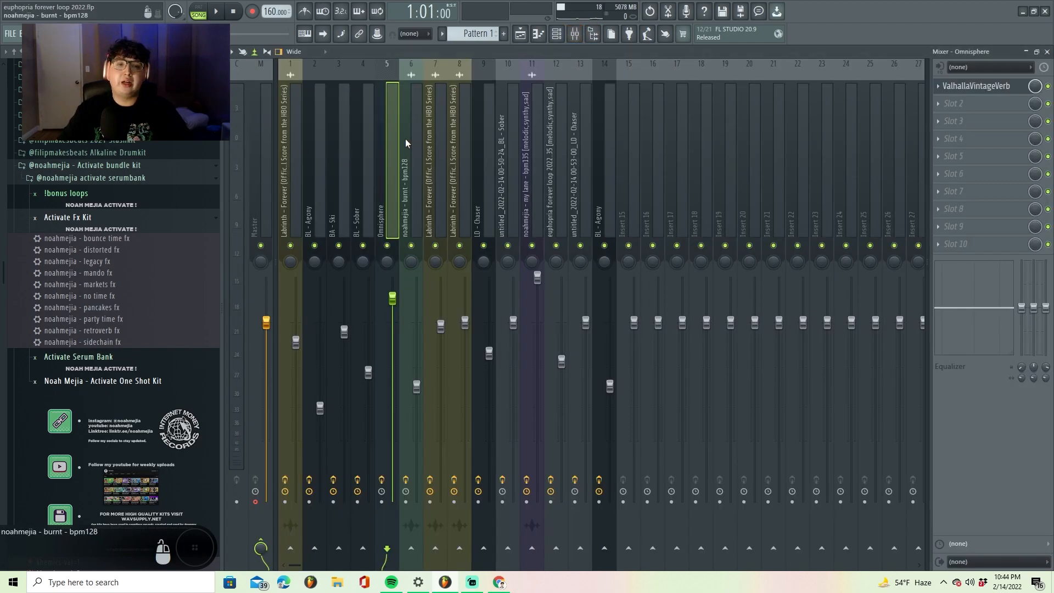
# Step: Return to the playlist and delete the Pattern 1 clip from track 16
pyautogui.click(520, 34)
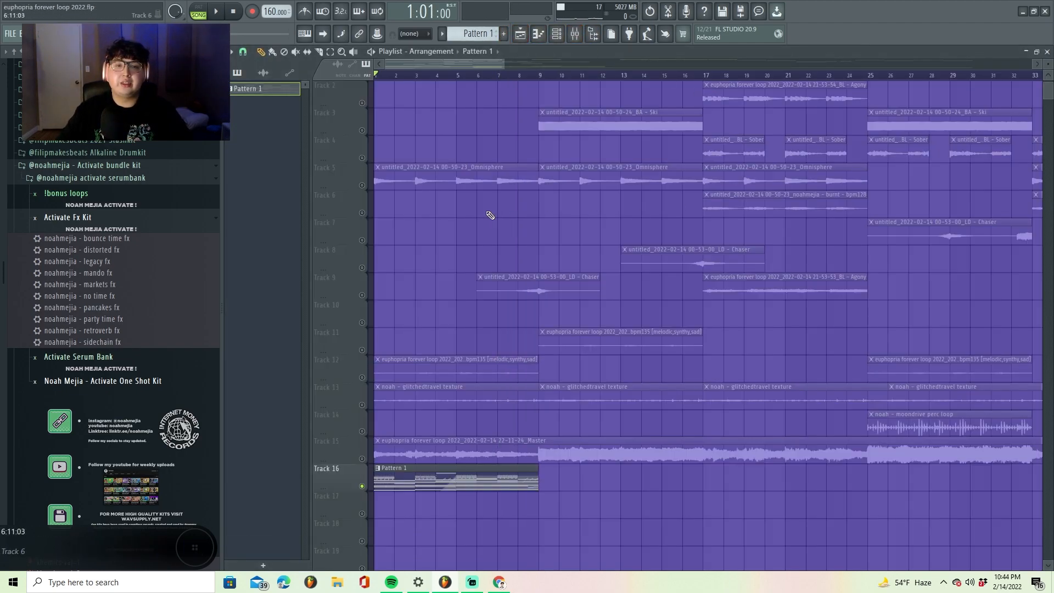
pyautogui.scroll(1, 487, 275)
pyautogui.scroll(-1, 454, 352)
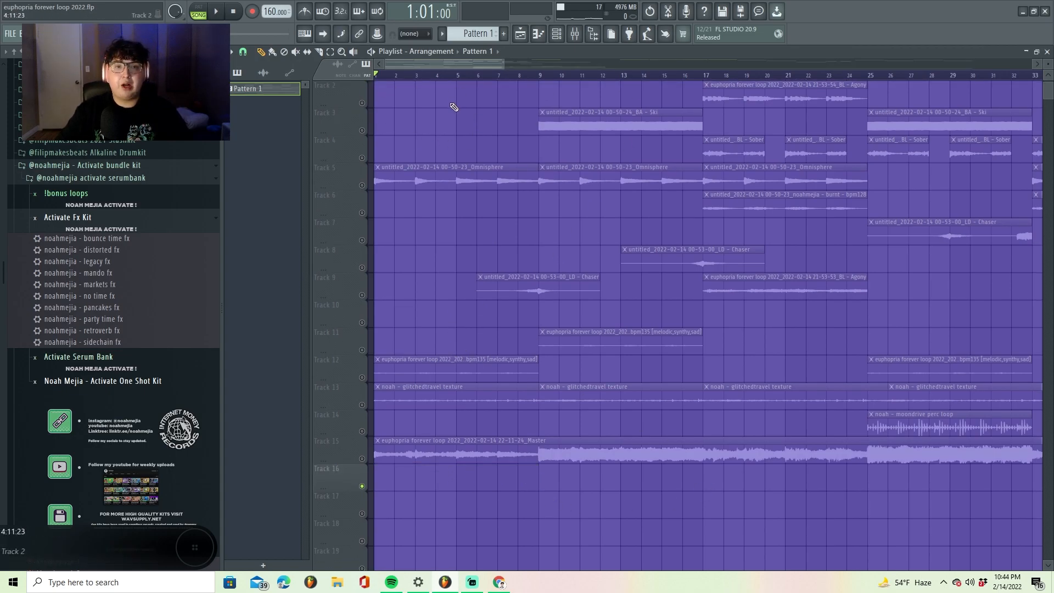
pyautogui.scroll(1, 454, 107)
pyautogui.scroll(4, 374, 102)
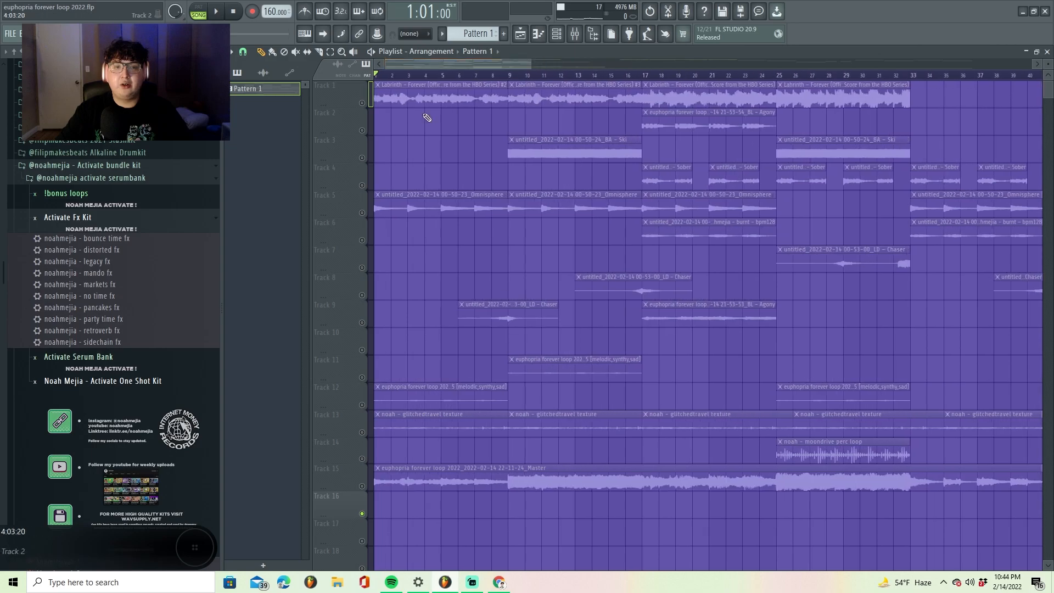
# Step: Unmute playlist tracks 1 through 14, from the Labrinth sample down to the moondrive perc loop
pyautogui.click(362, 103)
pyautogui.click(362, 130)
pyautogui.click(362, 158)
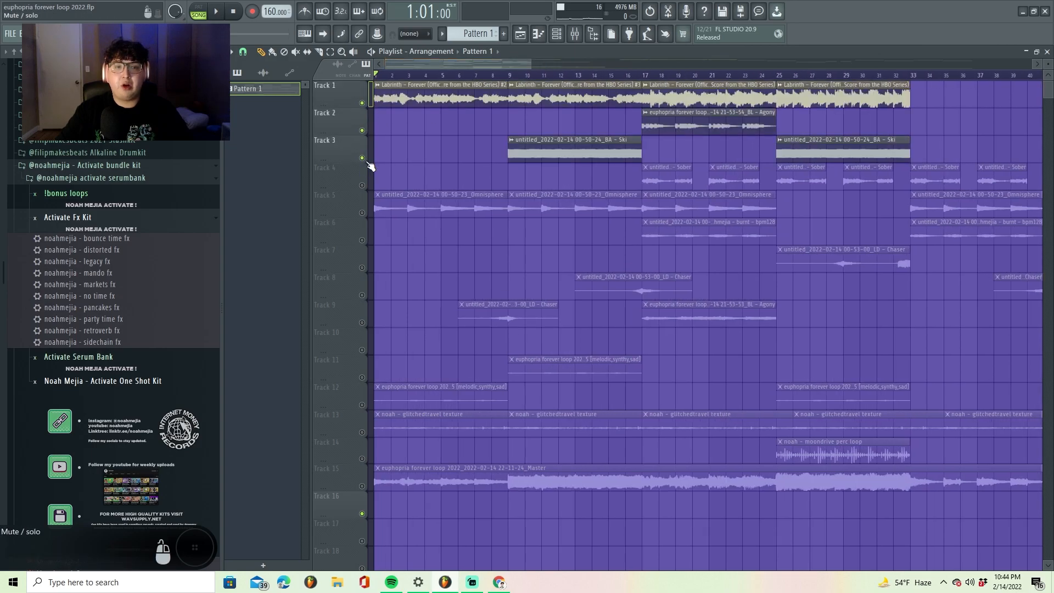
pyautogui.click(362, 185)
pyautogui.click(362, 213)
pyautogui.click(362, 240)
pyautogui.click(362, 267)
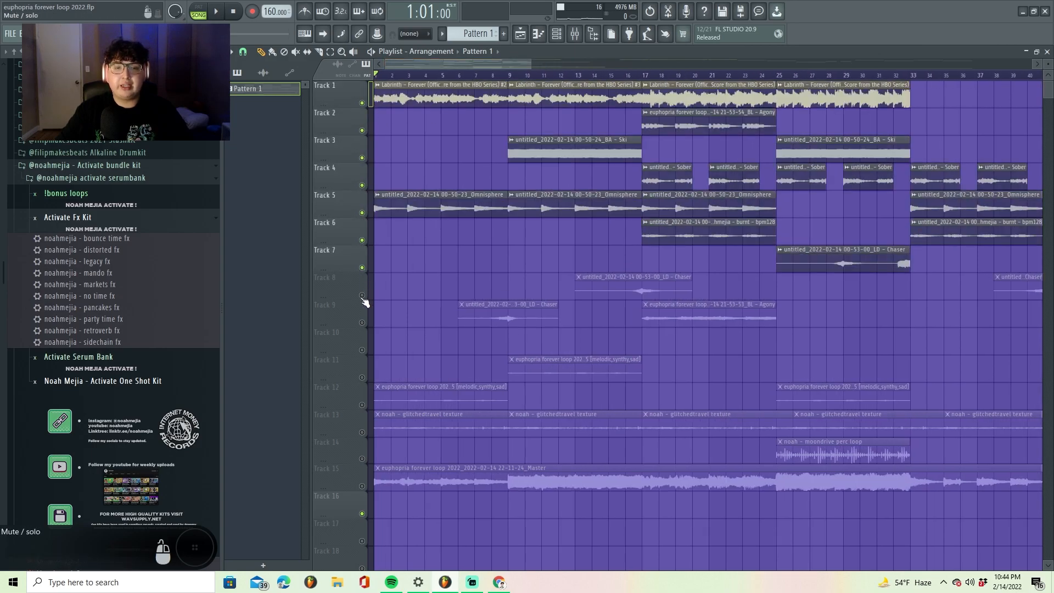
pyautogui.click(362, 295)
pyautogui.click(362, 322)
pyautogui.click(361, 350)
pyautogui.click(362, 377)
pyautogui.click(362, 404)
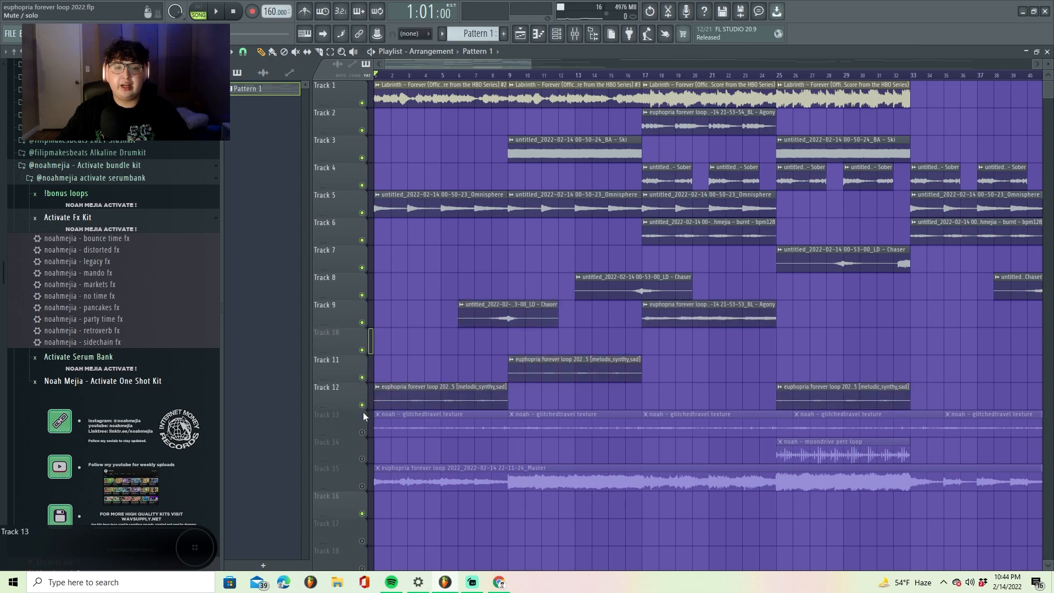
pyautogui.click(361, 432)
pyautogui.click(362, 458)
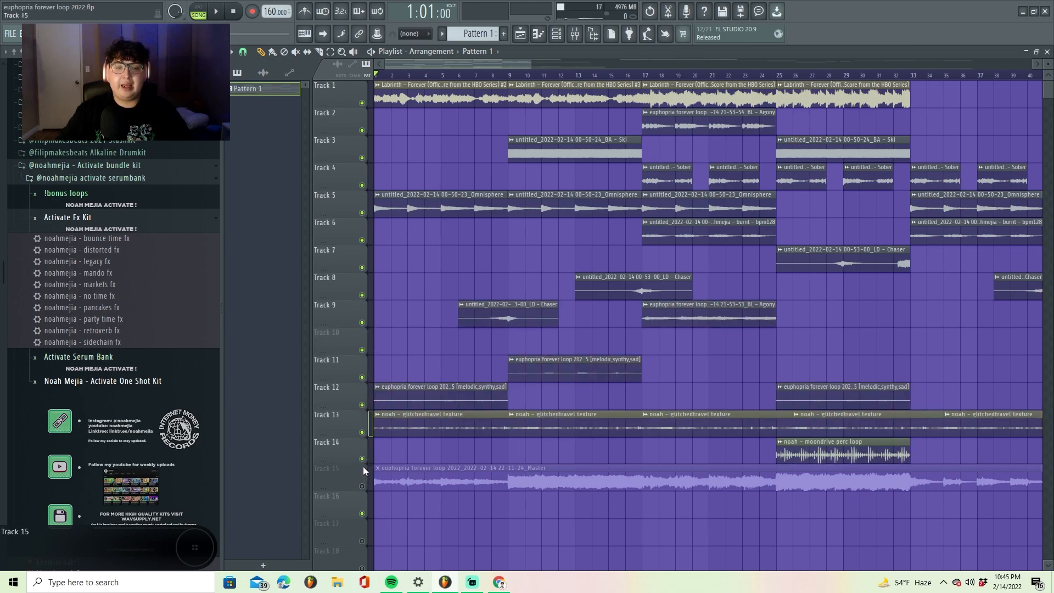
# Step: Mute the other layers' playlist tracks to isolate the my lane clip on track 12
pyautogui.scroll(-1, 462, 223)
pyautogui.scroll(1, 461, 219)
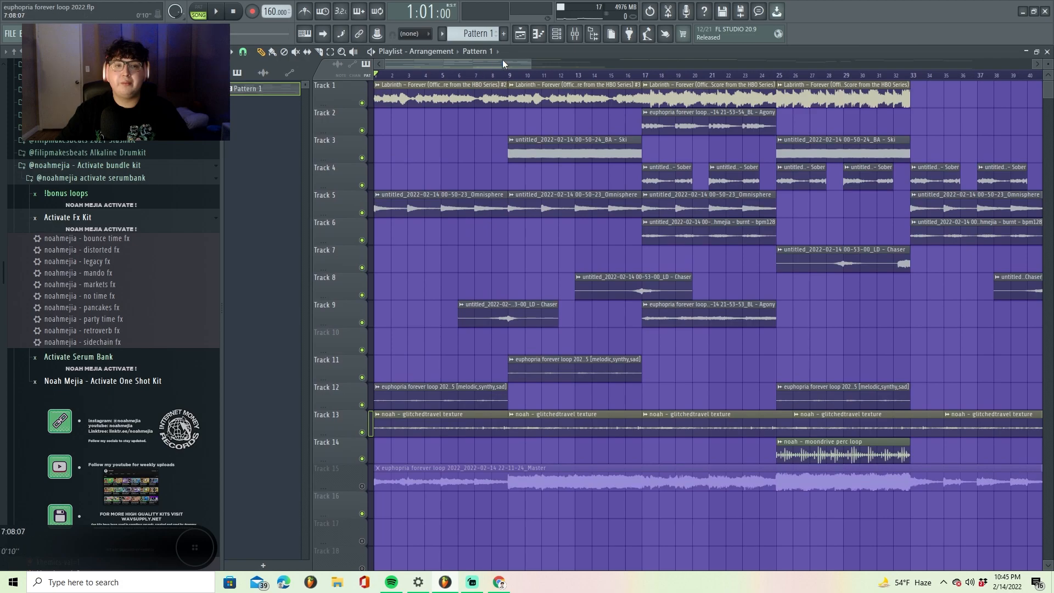
pyautogui.moveTo(529, 67); pyautogui.dragTo(428, 66)
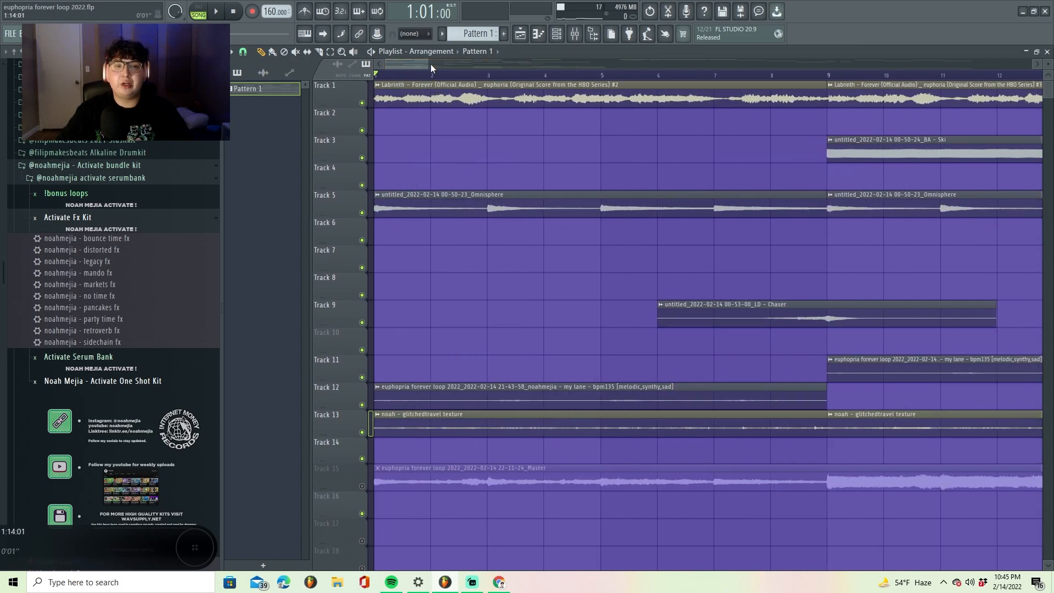
pyautogui.click(362, 432)
pyautogui.click(362, 377)
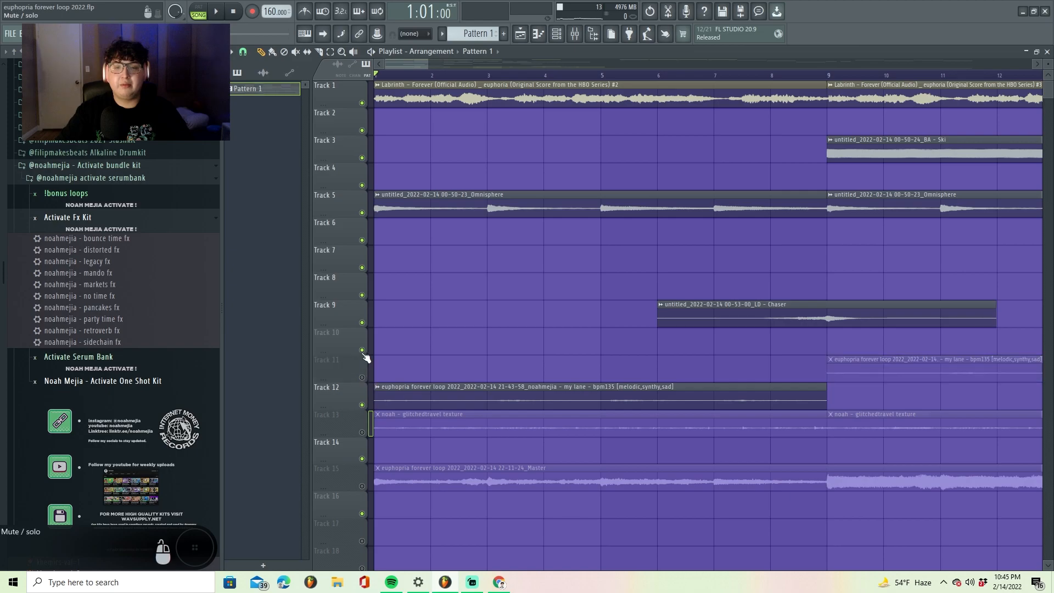
pyautogui.click(362, 322)
pyautogui.click(362, 295)
pyautogui.click(362, 240)
pyautogui.click(362, 213)
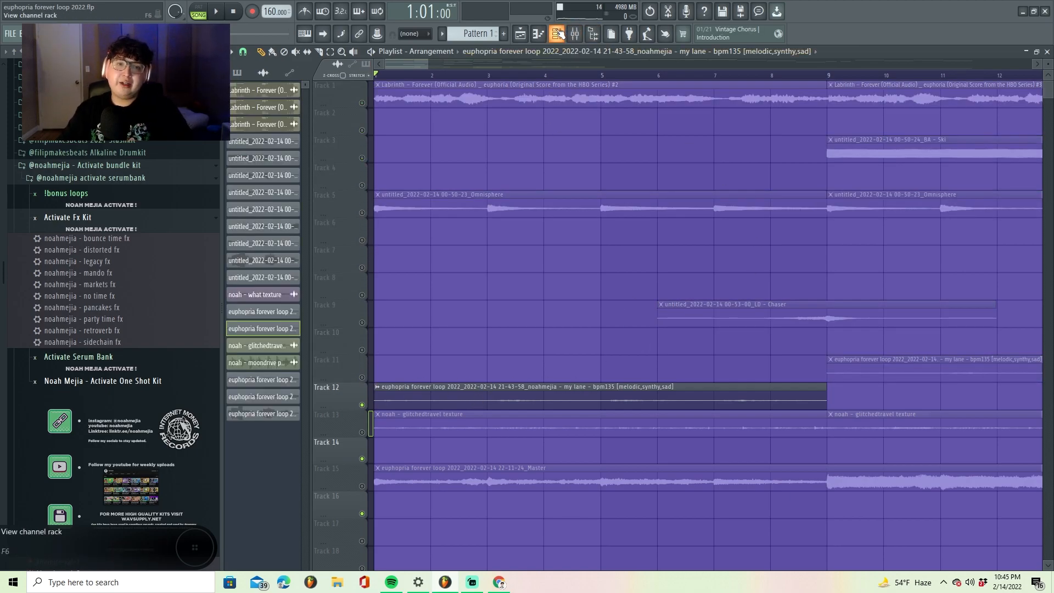
pyautogui.click(559, 34)
pyautogui.click(491, 35)
pyautogui.click(509, 140)
pyautogui.rightClick(519, 157)
pyautogui.click(543, 390)
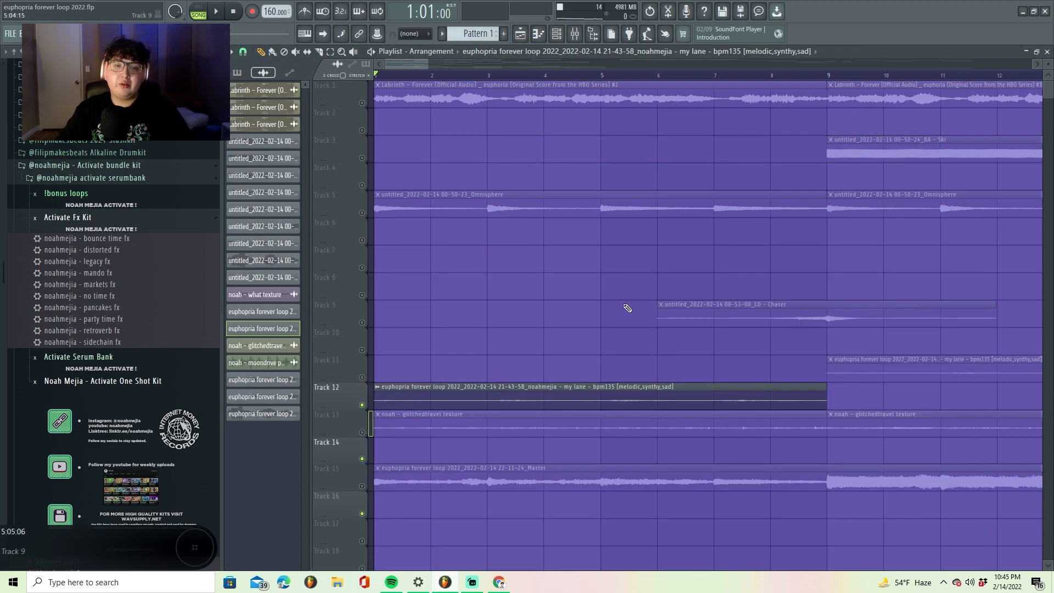
# Step: Play back the my lane clip and view the Tremolator and Crystallizer effects on its mixer track
pyautogui.click(573, 33)
pyautogui.click(573, 32)
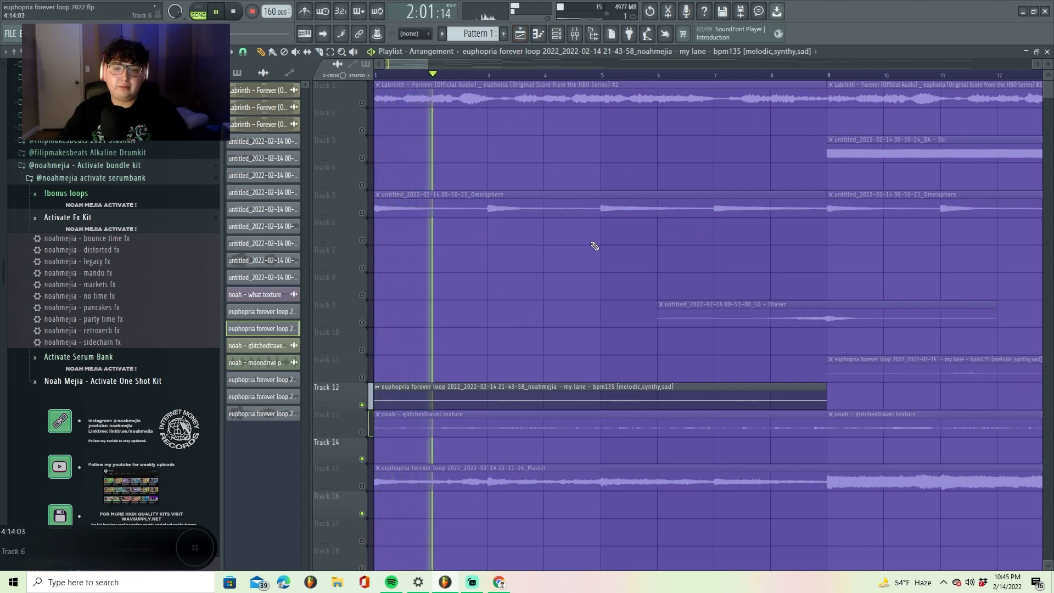
pyautogui.click(575, 34)
pyautogui.press('space')
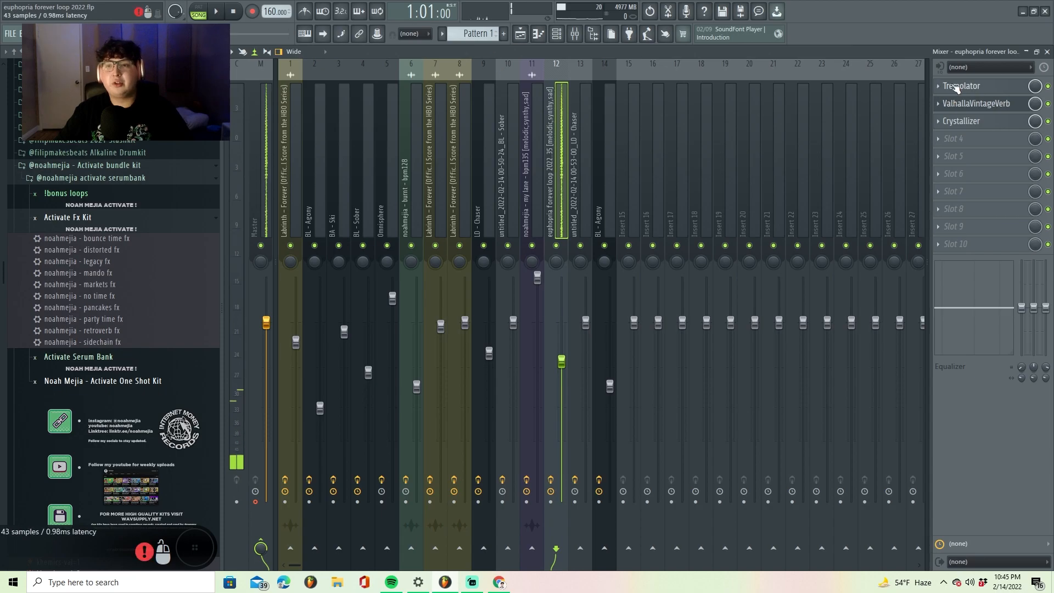
pyautogui.click(960, 86)
pyautogui.click(972, 122)
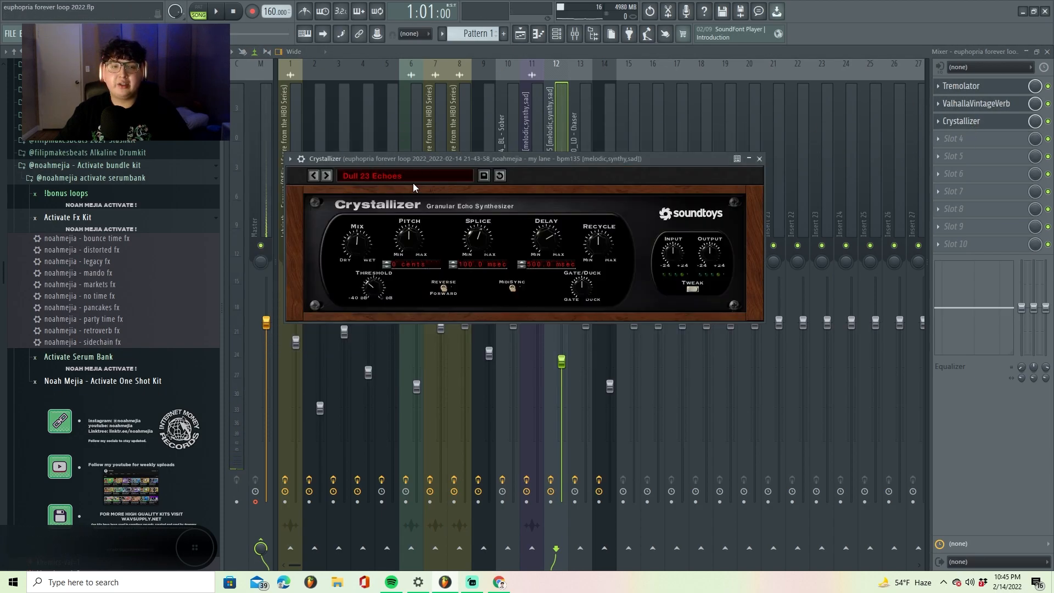
# Step: Mute playlist track 12, unmute track 9 and check the LD - Chaser clip's audio settings, including the Reverse option
pyautogui.click(520, 34)
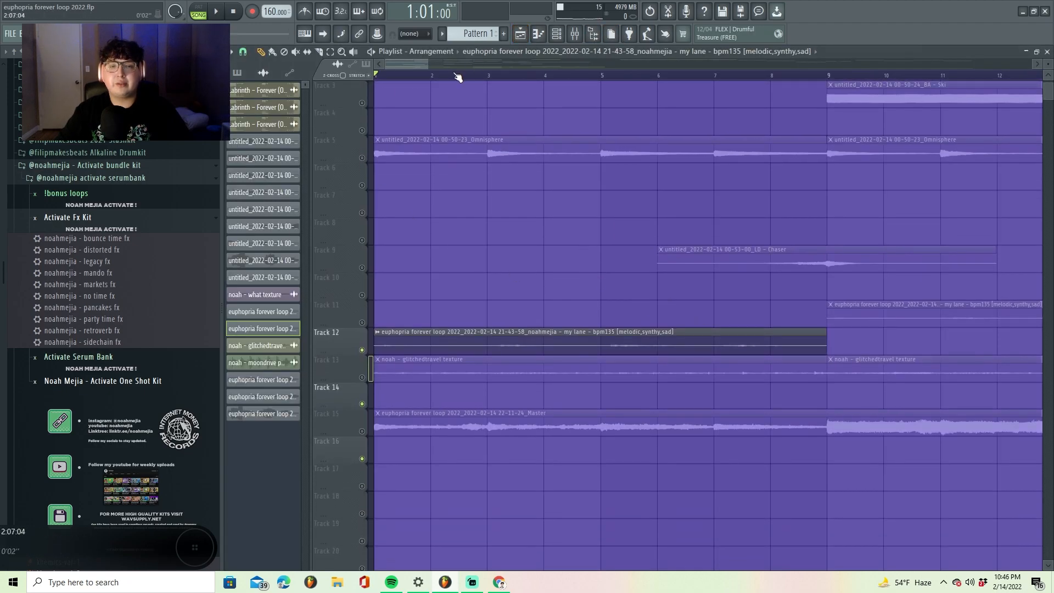
pyautogui.moveTo(423, 64); pyautogui.dragTo(403, 82)
pyautogui.click(362, 350)
pyautogui.click(362, 268)
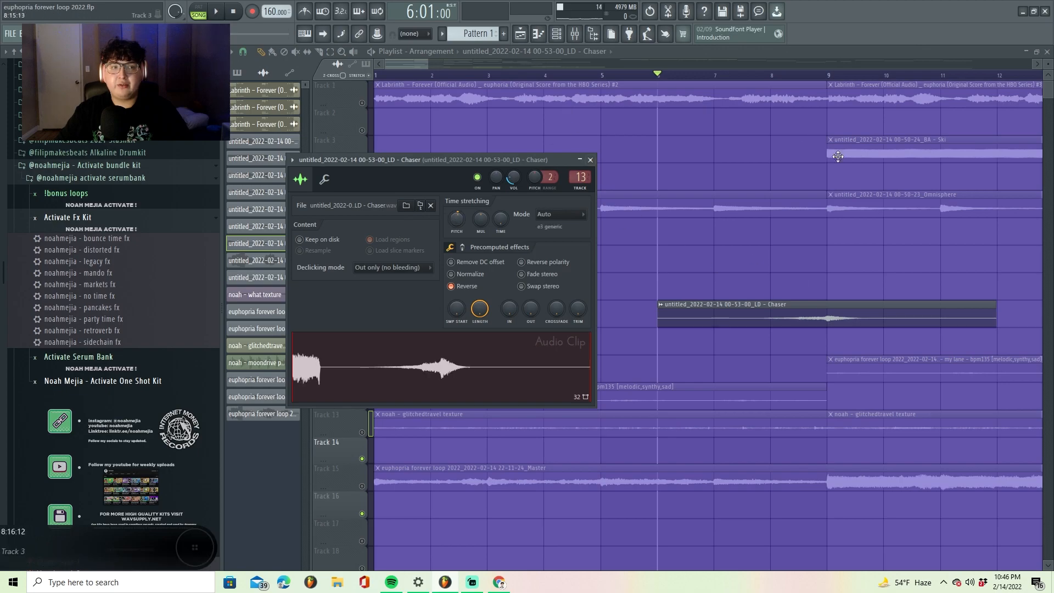
pyautogui.moveTo(422, 65); pyautogui.dragTo(370, 75)
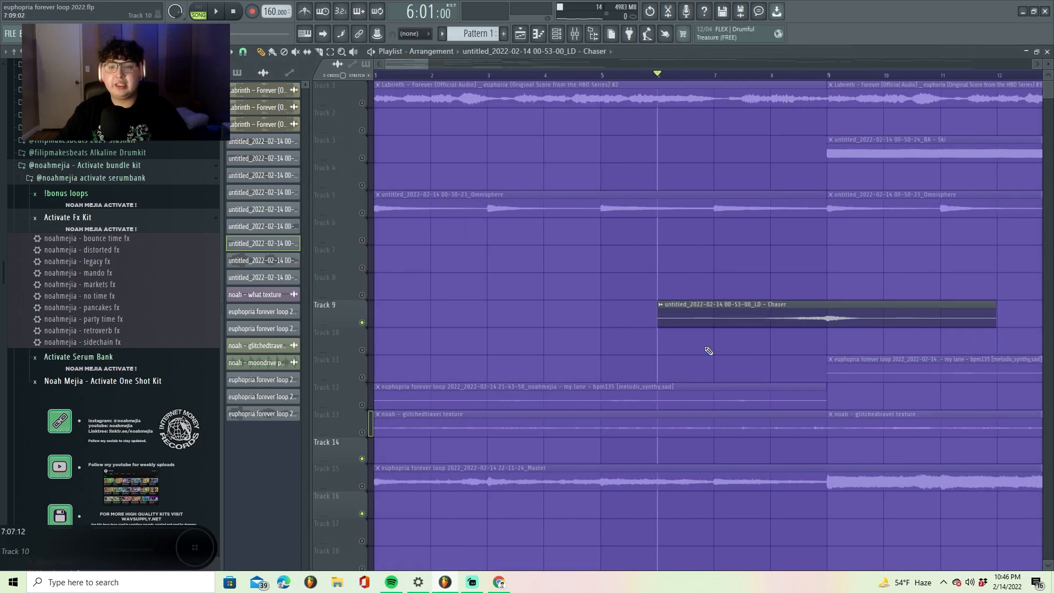
# Step: View the notes of the LD - Chaser part in the piano roll and return to the playlist
pyautogui.click(557, 40)
pyautogui.press('space')
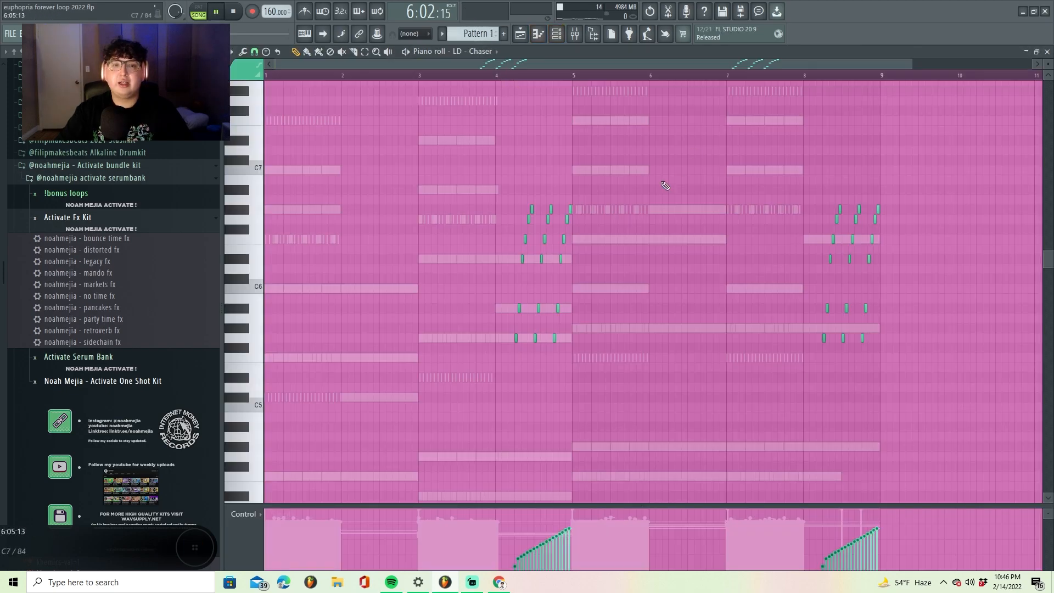
pyautogui.click(538, 35)
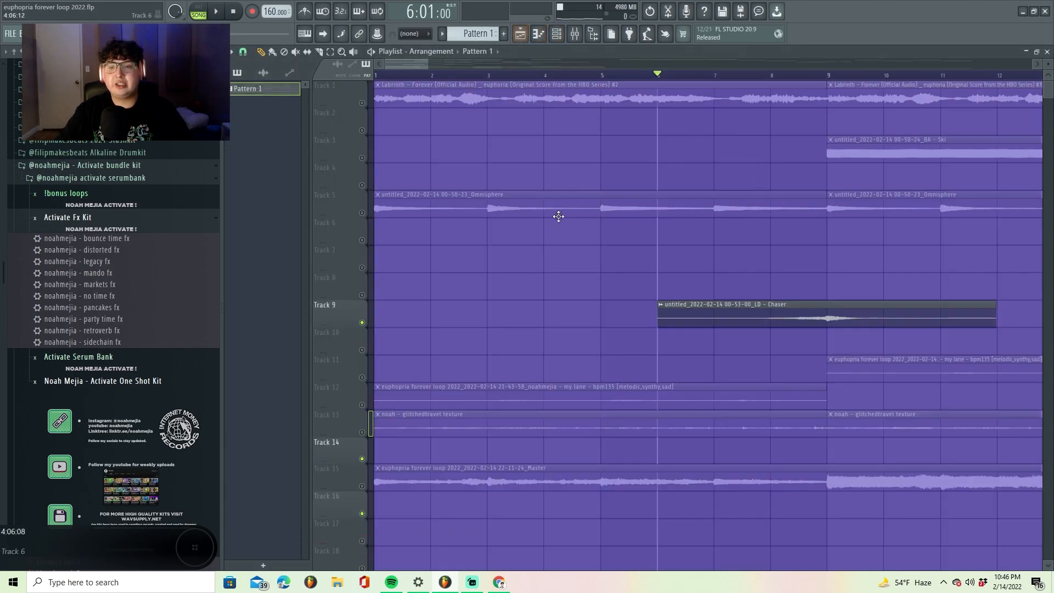
# Step: Check the Reverse option in the LD - Chaser clip's audio settings and play back the clip on track 9
pyautogui.doubleClick(754, 317)
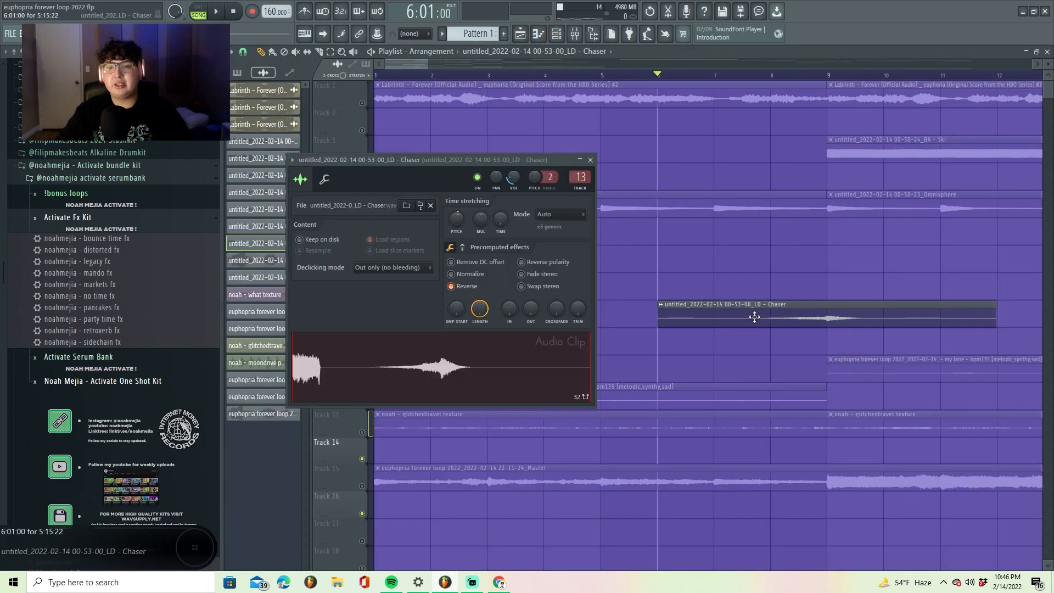
pyautogui.click(458, 287)
pyautogui.click(590, 159)
pyautogui.press('space')
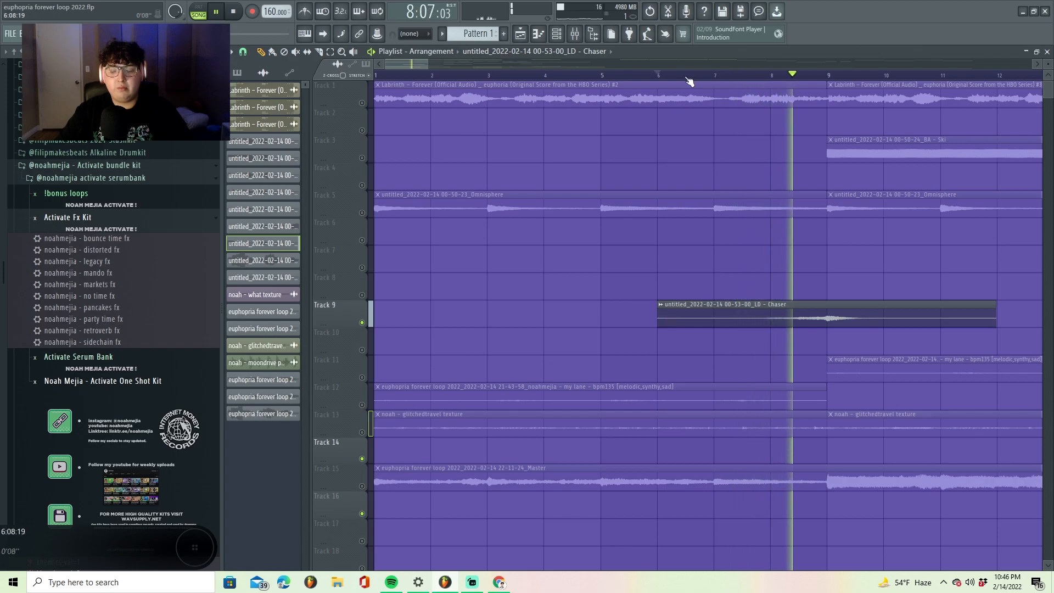
pyautogui.moveTo(428, 62); pyautogui.dragTo(513, 62)
pyautogui.press('space')
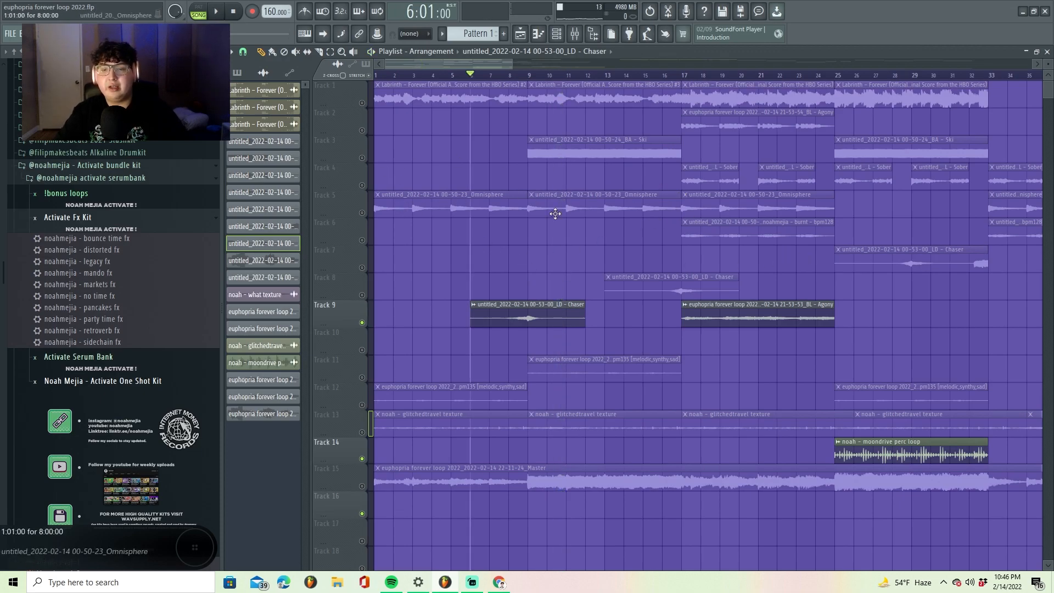
# Step: Unmute playlist track 13, mute track 9 and check the glitchedtravel texture clip's audio settings
pyautogui.click(362, 432)
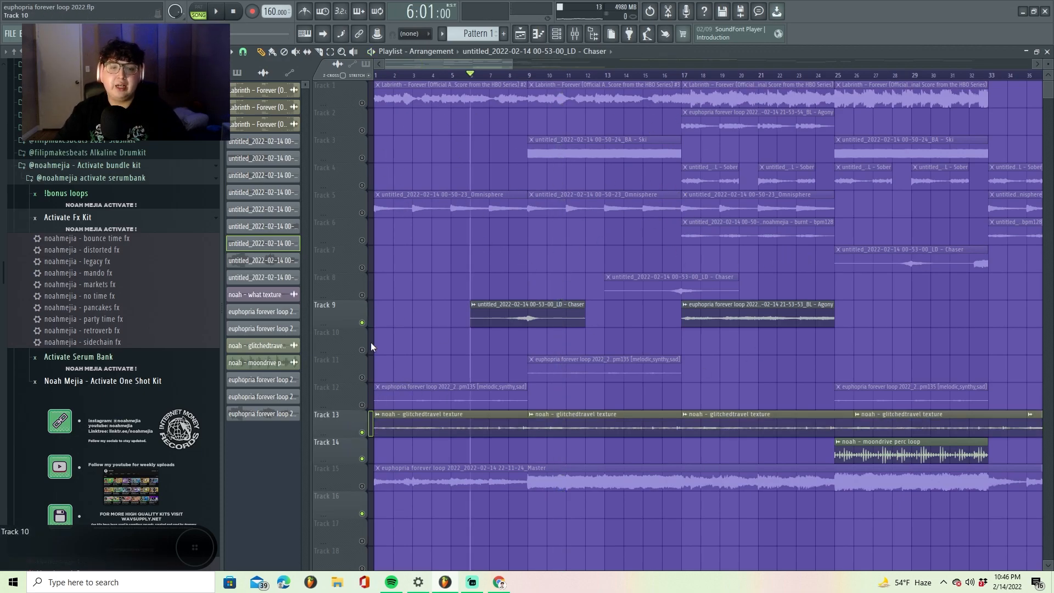
pyautogui.click(363, 324)
pyautogui.scroll(-3, 409, 224)
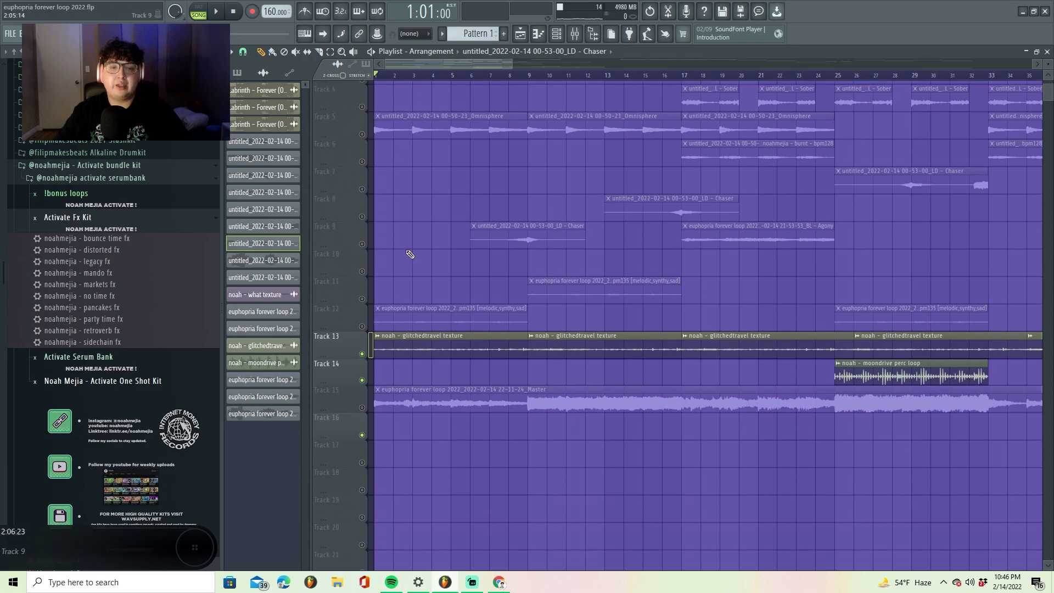
pyautogui.doubleClick(426, 350)
pyautogui.click(576, 146)
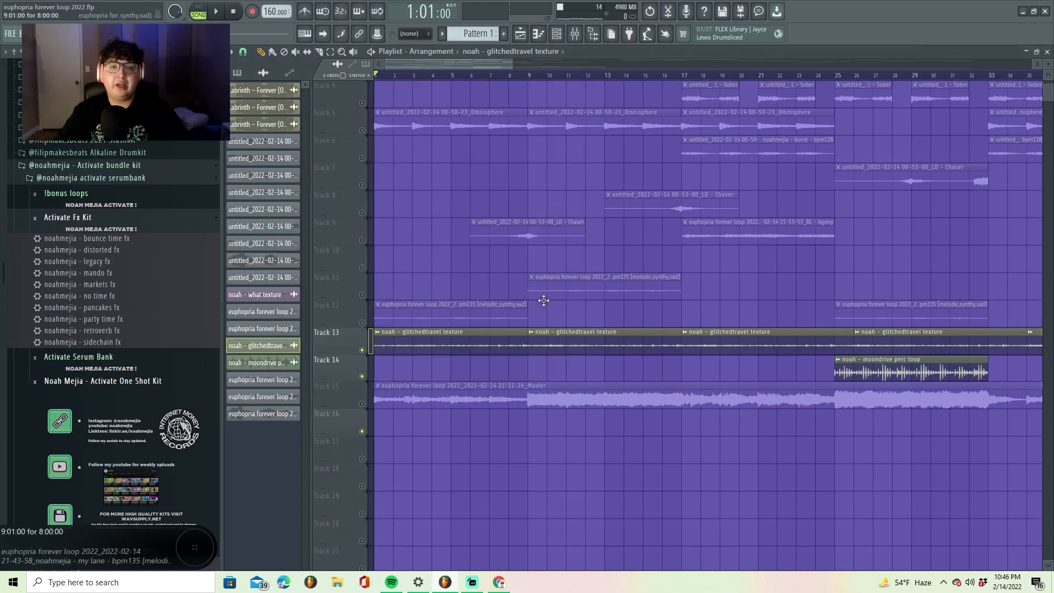
# Step: Turn up the glitchedtravel texture's channel volume and play back the layer on its own
pyautogui.doubleClick(478, 339)
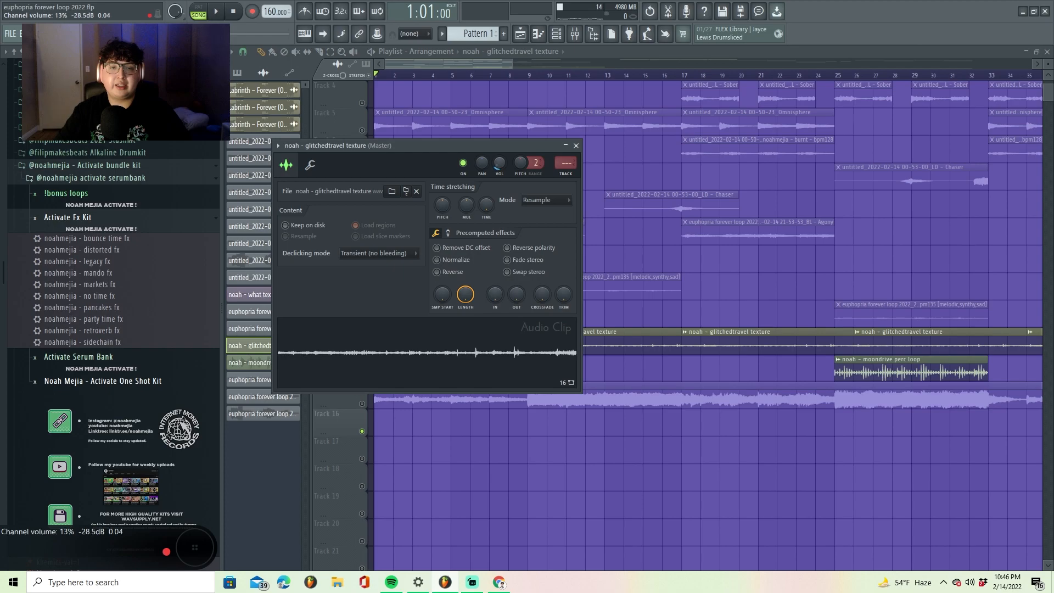
pyautogui.click(565, 146)
pyautogui.click(219, 13)
pyautogui.doubleClick(494, 349)
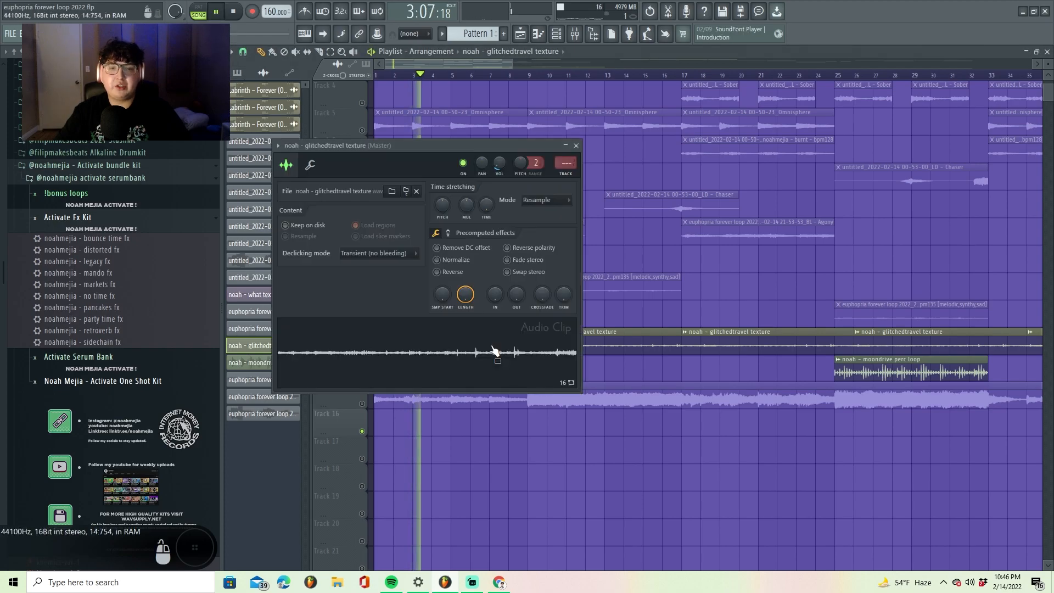
pyautogui.click(576, 146)
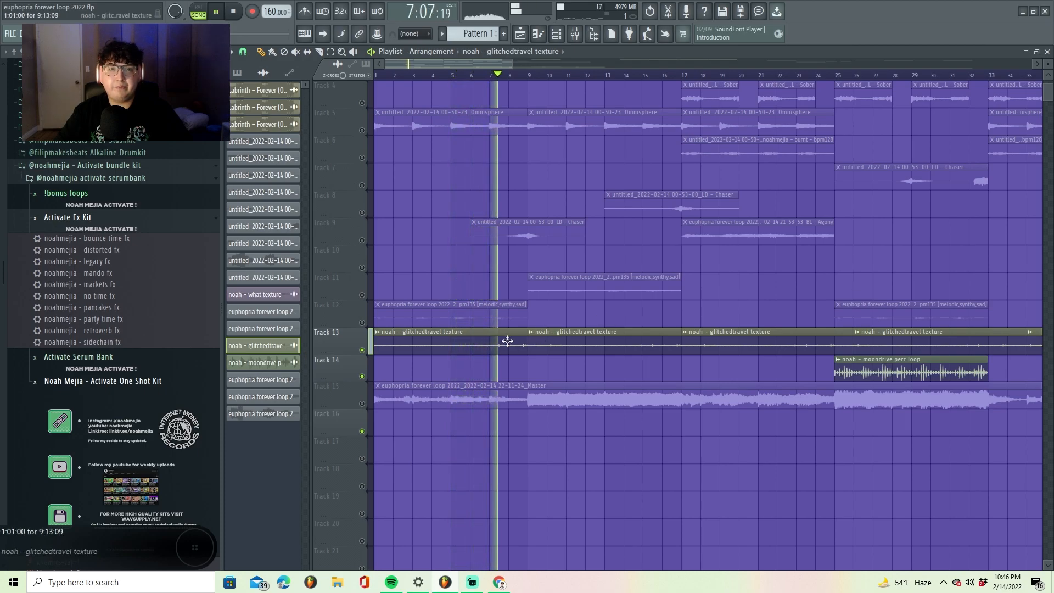
# Step: Set the glitchedtravel texture's channel volume to 8% and stop playback
pyautogui.doubleClick(507, 341)
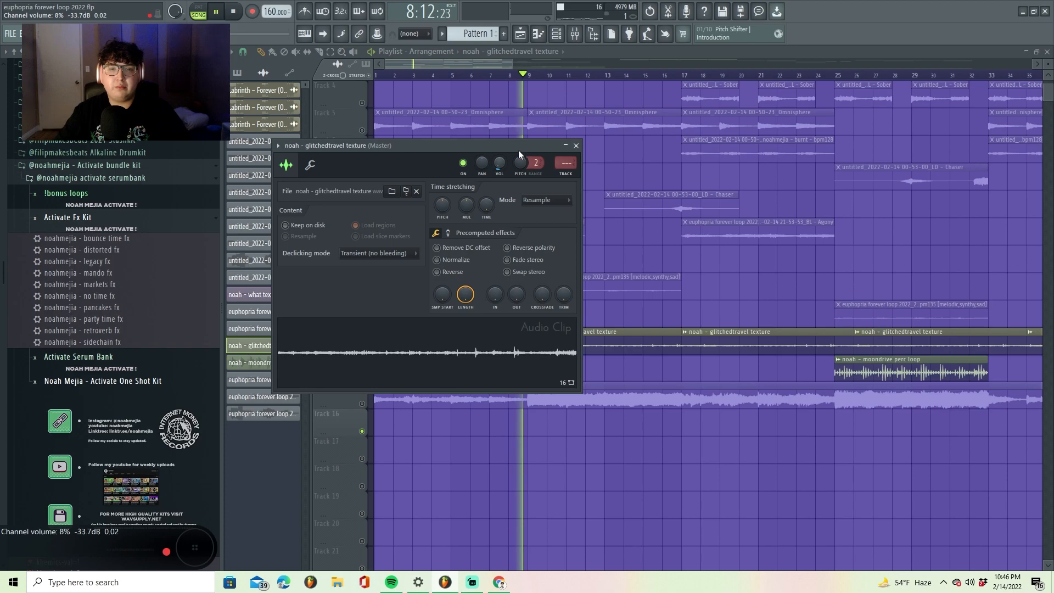
pyautogui.click(576, 145)
pyautogui.press('space')
# Step: Play back the moondrive perc loop on track 14 from bar 25
pyautogui.hscroll(8, 604, 85)
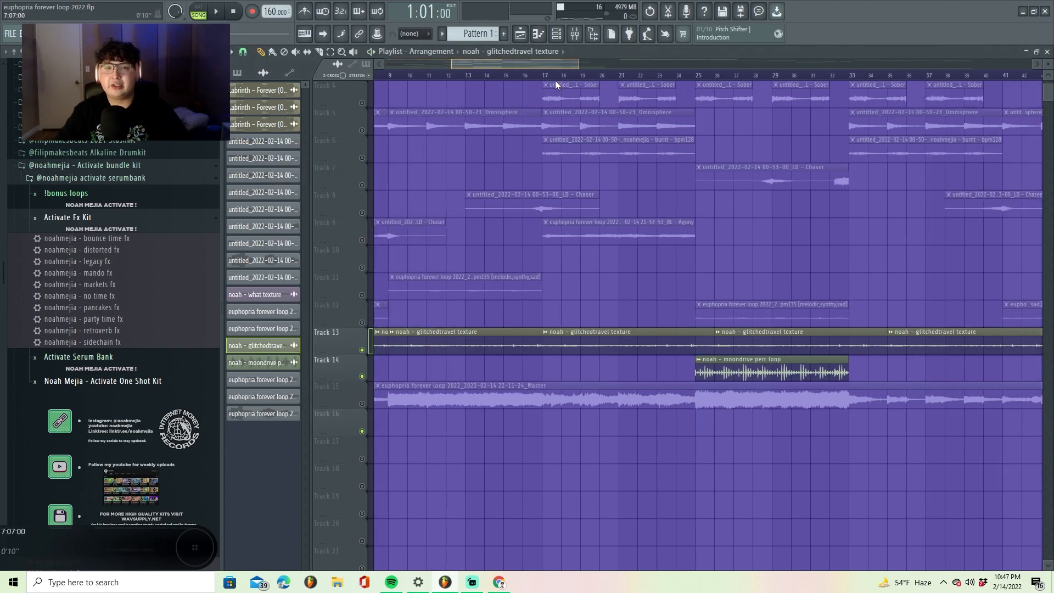
pyautogui.hscroll(-4, 597, 87)
pyautogui.click(584, 75)
pyautogui.press('space')
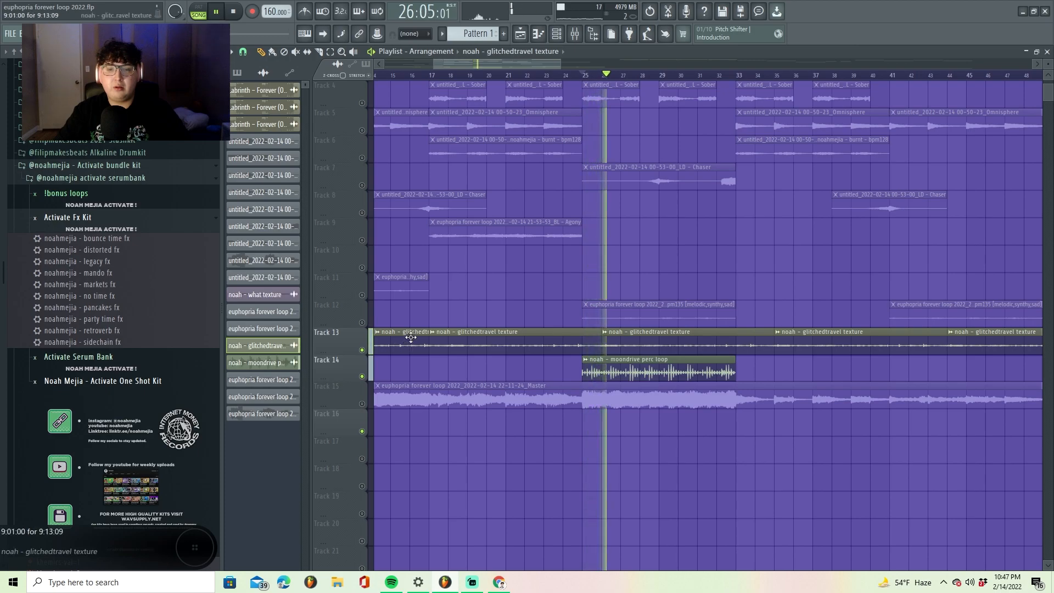
pyautogui.scroll(3, 354, 318)
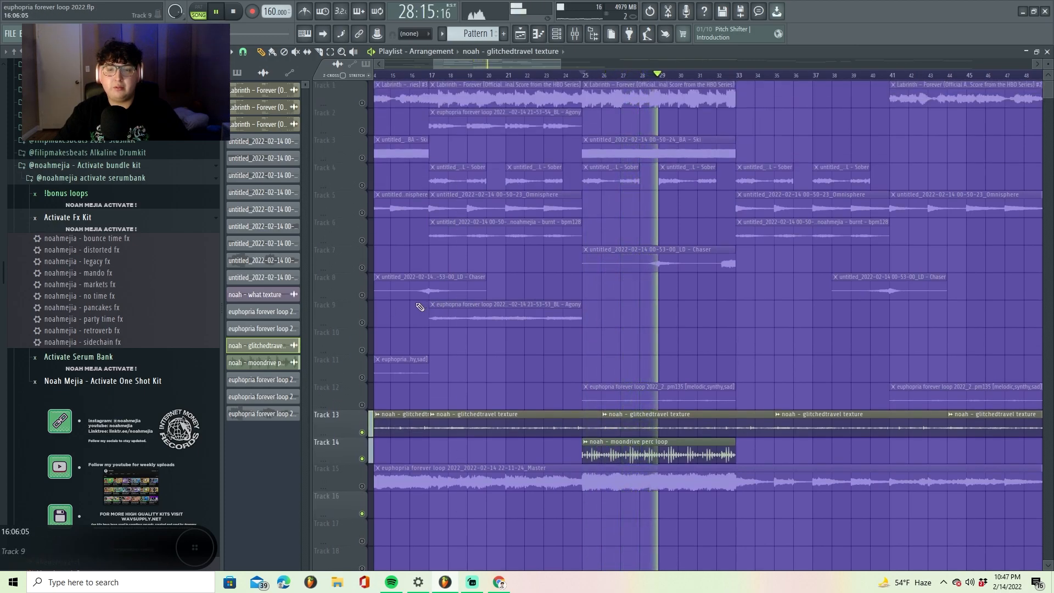
pyautogui.press('space')
# Step: Play back the burnt clip on track 6 from bar 17
pyautogui.moveTo(560, 63); pyautogui.dragTo(539, 99)
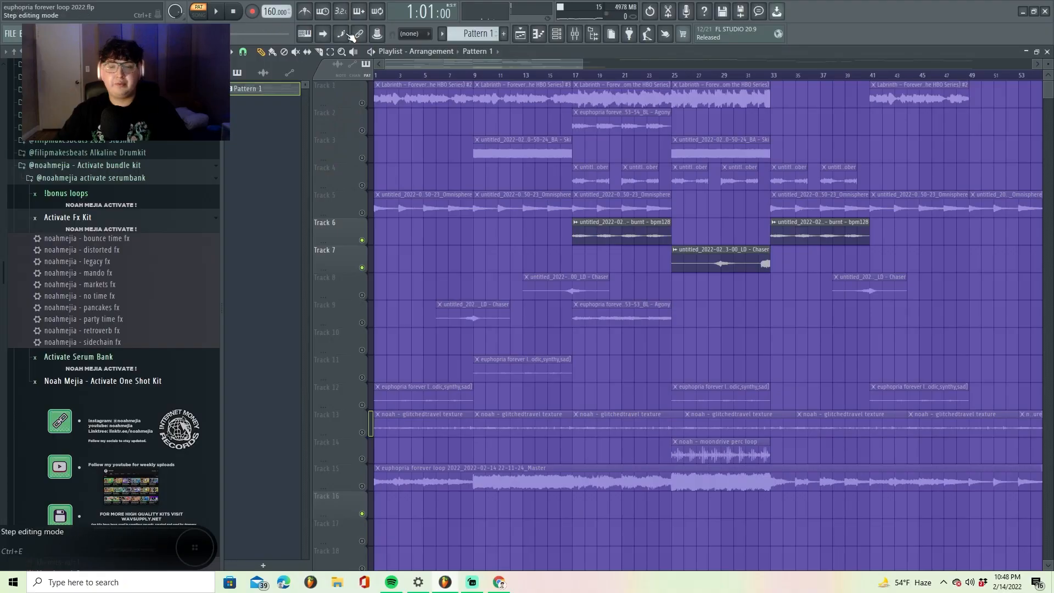
pyautogui.click(572, 75)
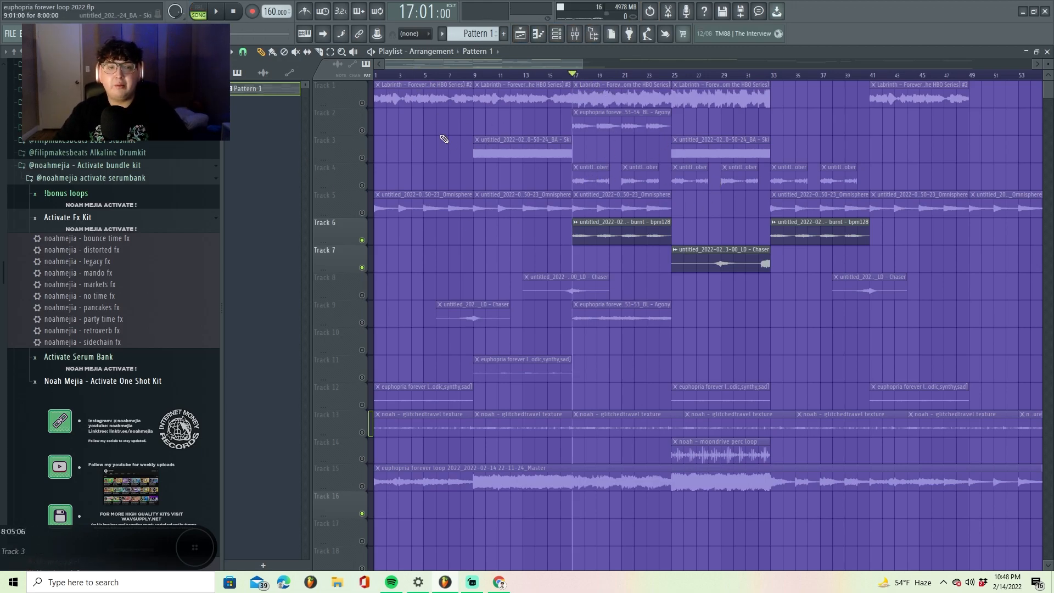
pyautogui.moveTo(582, 65); pyautogui.dragTo(490, 70)
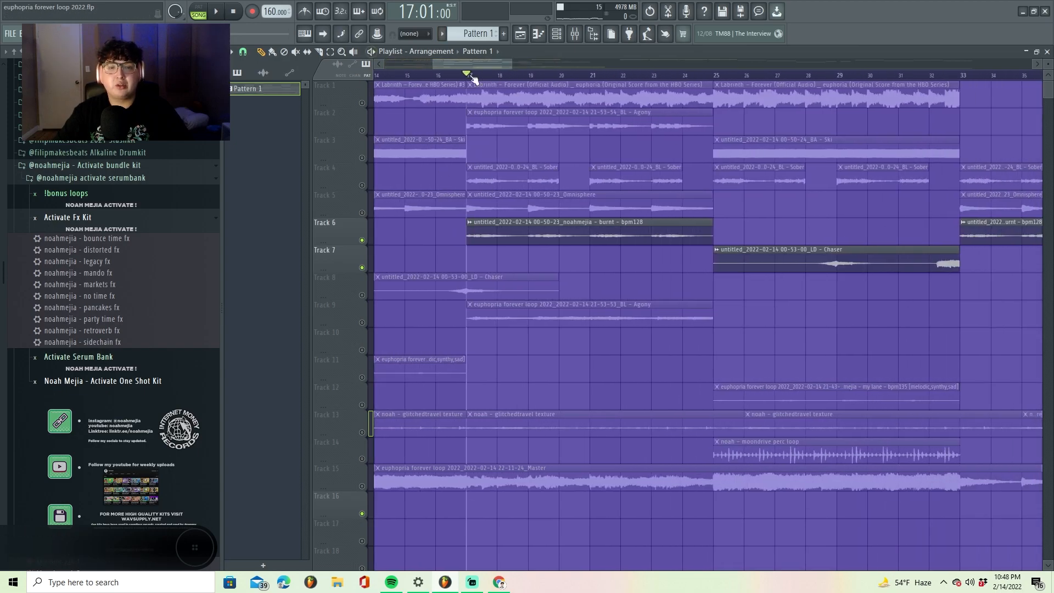
pyautogui.click(218, 11)
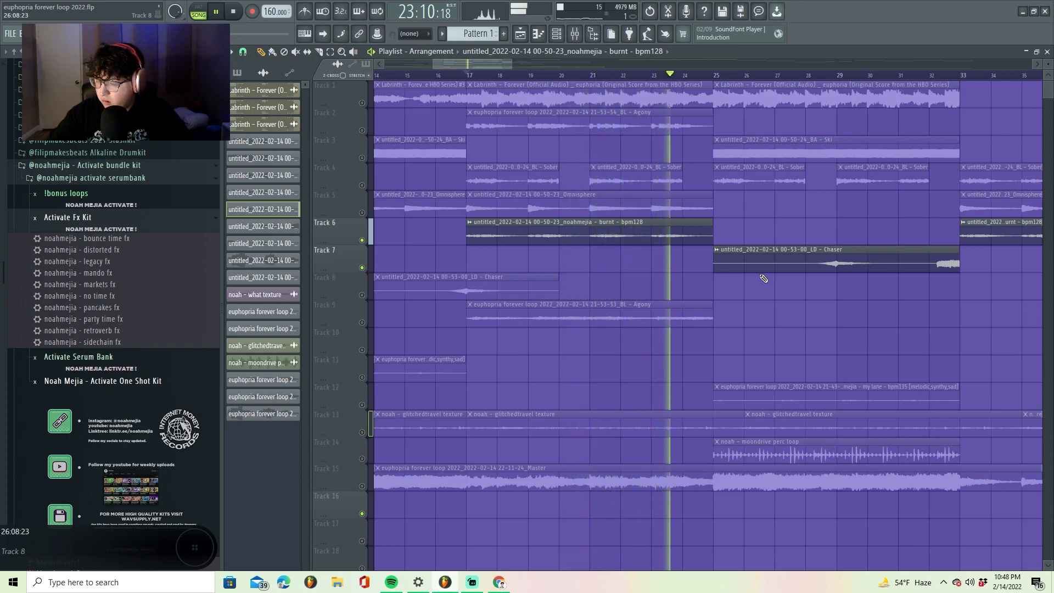
pyautogui.press('space')
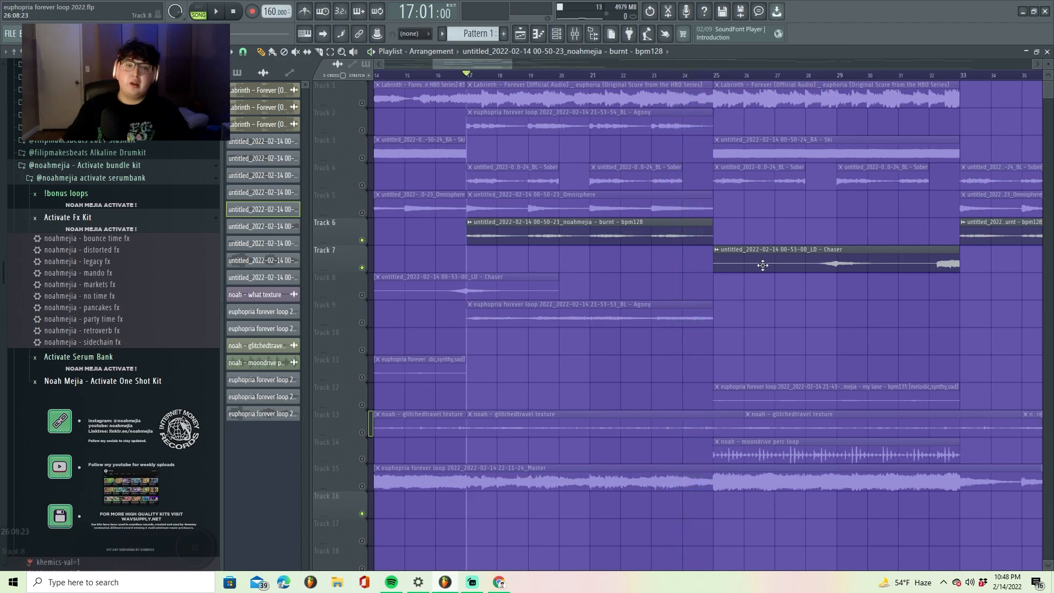
# Step: Examine the fast repeating and sustained notes of LD - Chaser #2 in the piano roll, using pattern mode
pyautogui.click(558, 36)
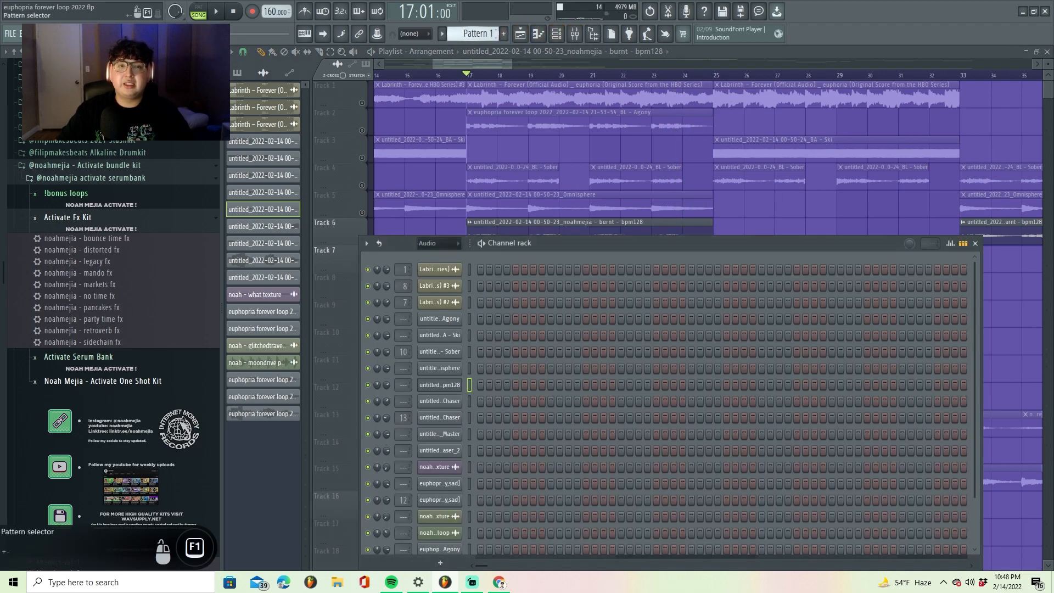
pyautogui.click(485, 369)
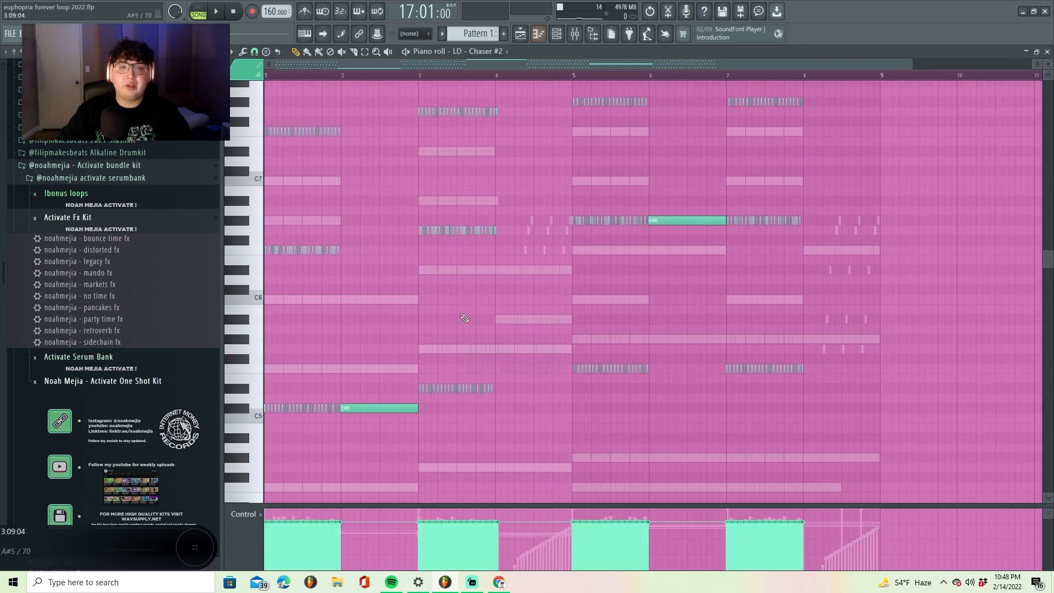
pyautogui.moveTo(913, 62); pyautogui.dragTo(360, 123)
pyautogui.click(198, 11)
pyautogui.moveTo(360, 64); pyautogui.dragTo(412, 153)
pyautogui.click(589, 395)
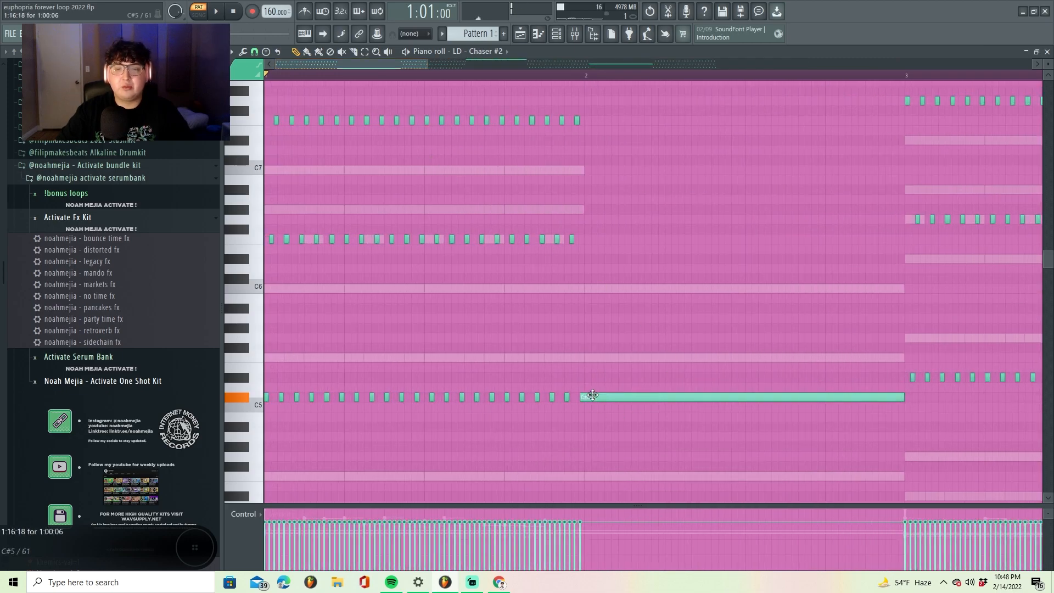
# Step: View the Fruity Love Philter, Fruity Delay 3 and Fruity Reeverb 2 effects on the burnt layer's mixer track 6
pyautogui.click(574, 34)
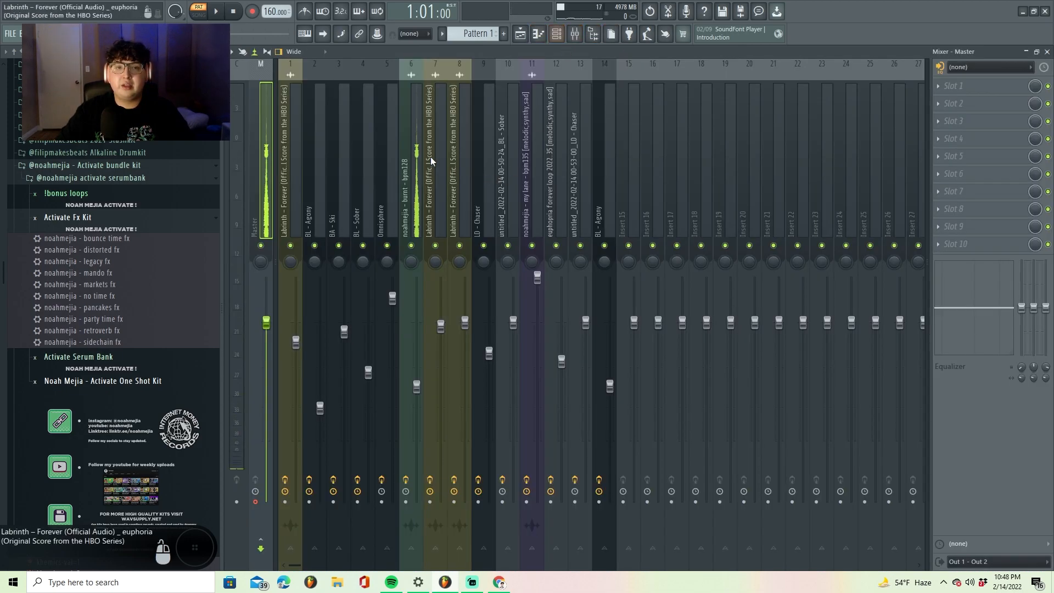
pyautogui.click(413, 165)
pyautogui.click(961, 87)
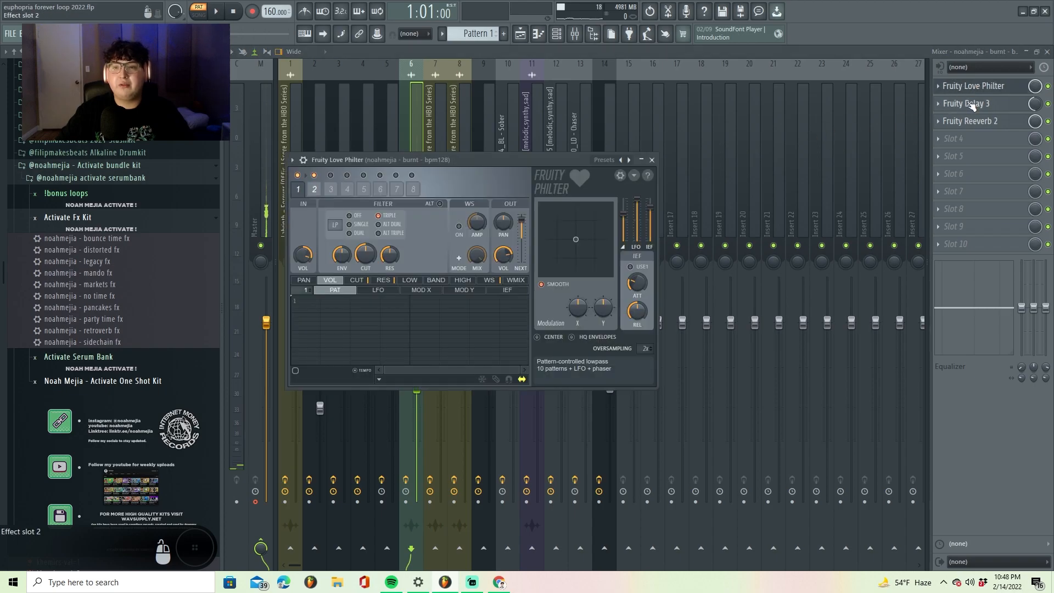
pyautogui.click(972, 104)
pyautogui.click(965, 122)
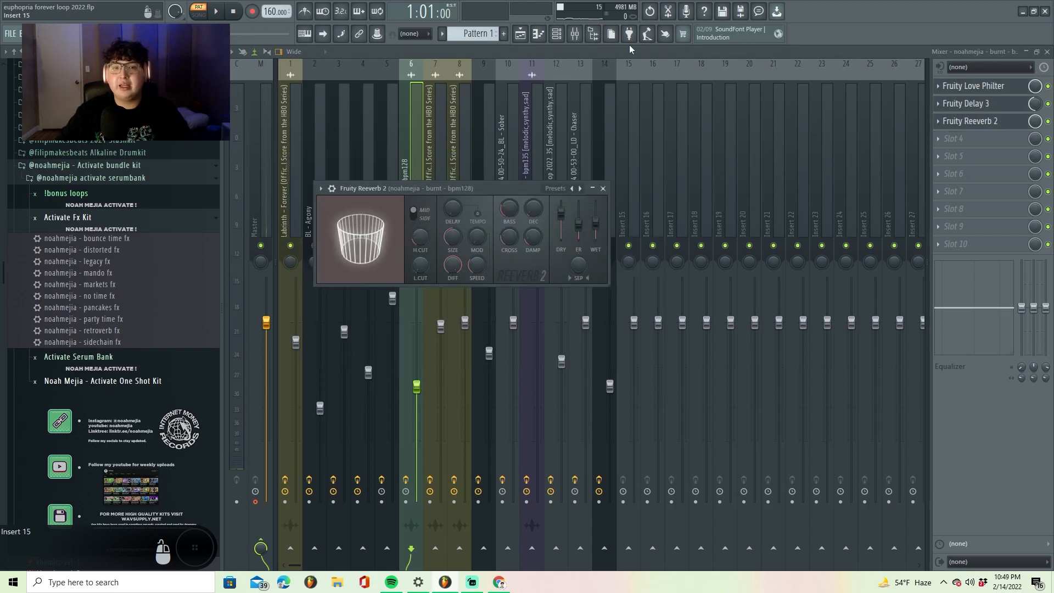
# Step: Return to the playlist and mute track 6 with the burnt clips
pyautogui.click(520, 34)
pyautogui.click(555, 34)
pyautogui.rightClick(445, 370)
pyautogui.click(473, 370)
pyautogui.rightClick(447, 369)
pyautogui.click(494, 368)
pyautogui.press('F5')
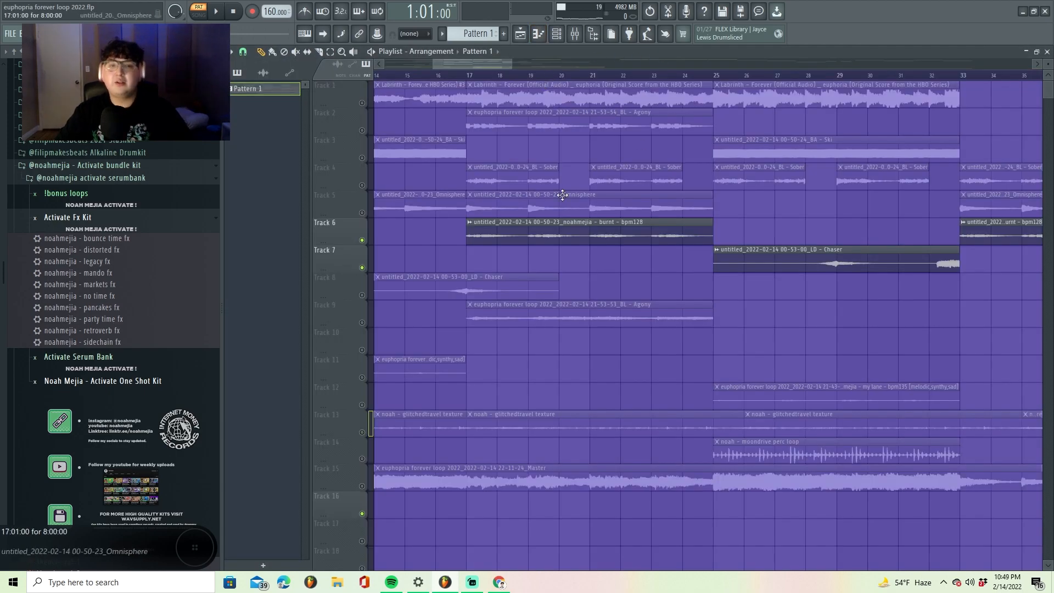
pyautogui.hscroll(3, 515, 65)
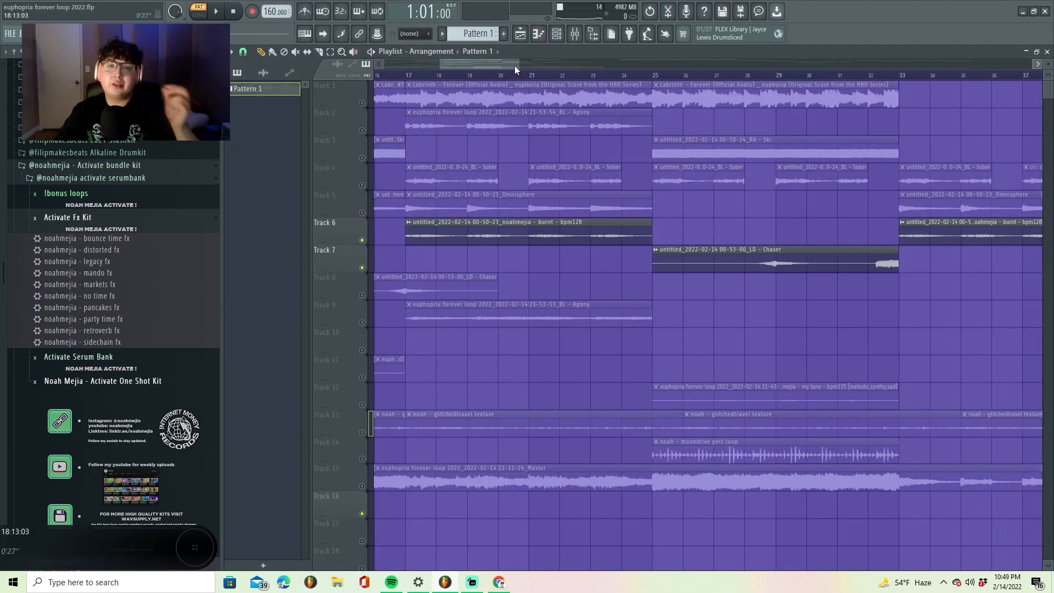
pyautogui.moveTo(517, 63); pyautogui.dragTo(533, 67)
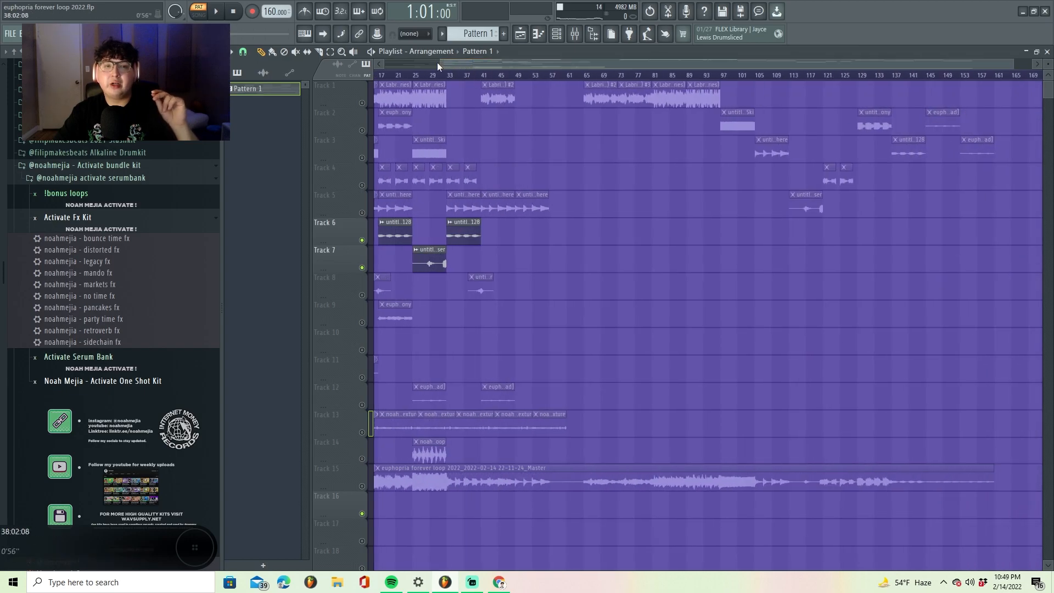
pyautogui.hscroll(-2, 444, 66)
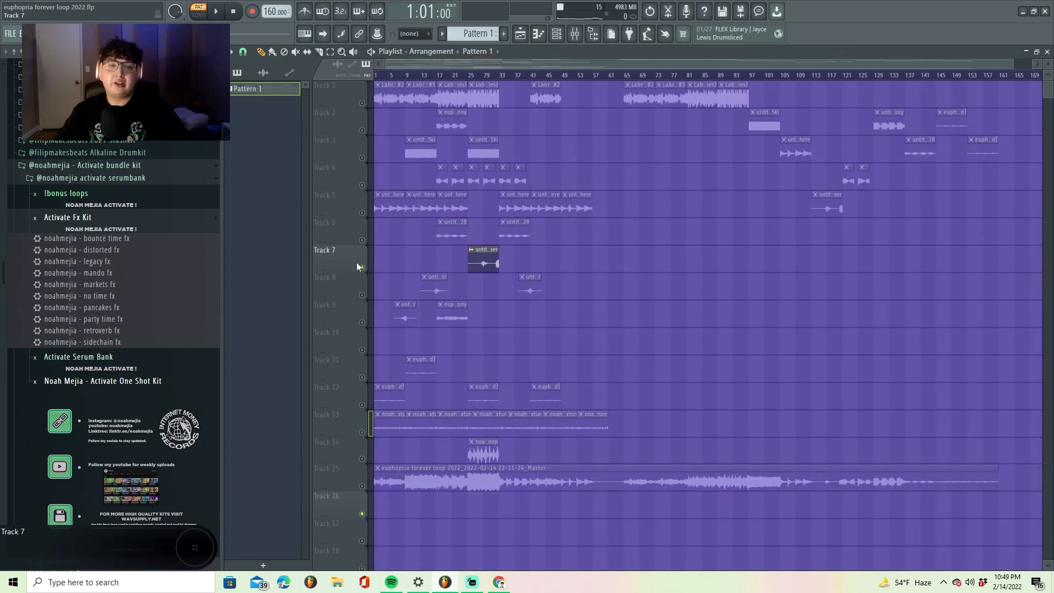
# Step: Mute track 7, unmute track 15 to play back the Master clip in song mode, and mute track 15 again
pyautogui.click(199, 11)
pyautogui.click(362, 485)
pyautogui.click(485, 530)
pyautogui.rightClick(485, 528)
pyautogui.scroll(-3, 485, 509)
pyautogui.click(483, 481)
pyautogui.rightClick(487, 483)
pyautogui.scroll(3, 487, 483)
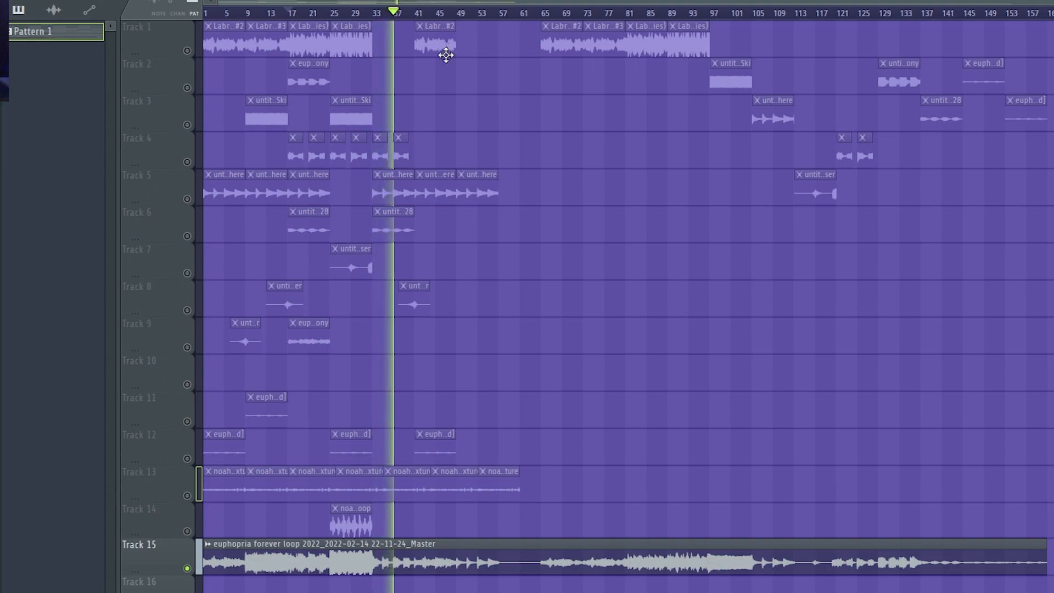
pyautogui.press('space')
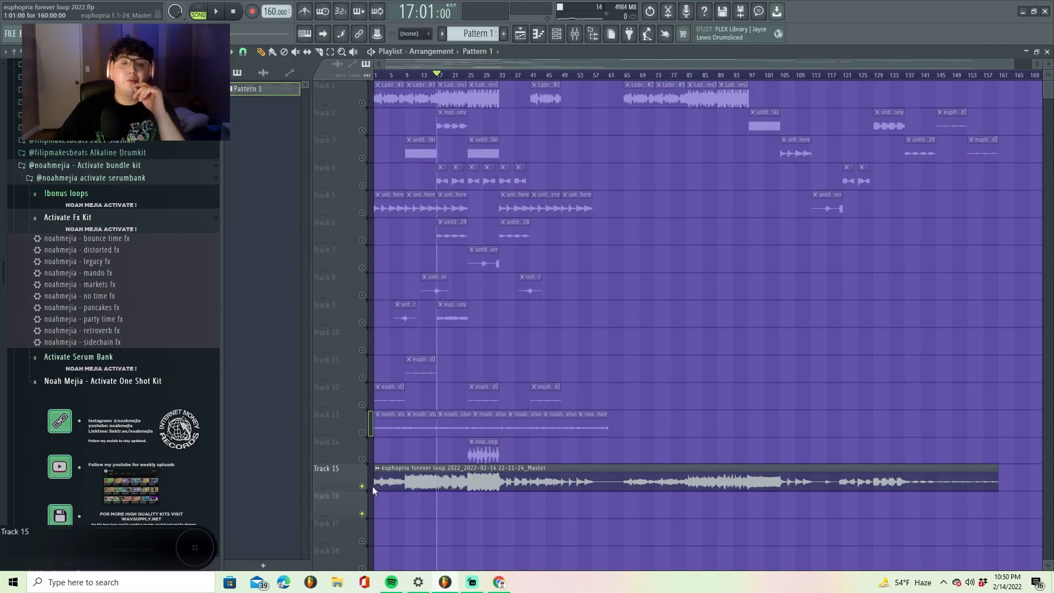
pyautogui.click(363, 486)
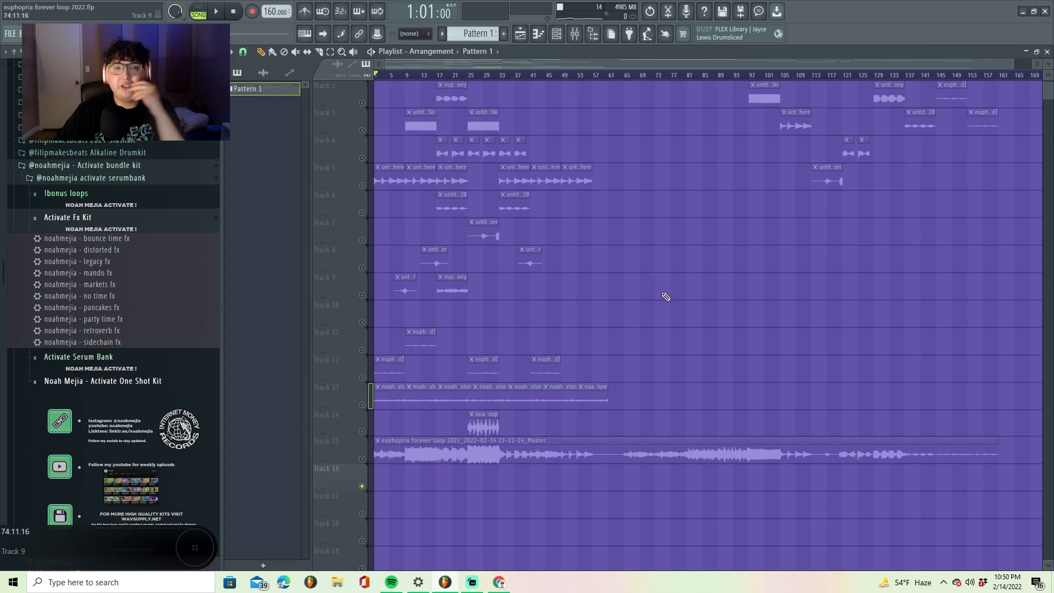
# Step: Unmute the Master clip on playlist track 15
pyautogui.moveTo(1017, 64); pyautogui.dragTo(591, 110)
pyautogui.scroll(2, 580, 541)
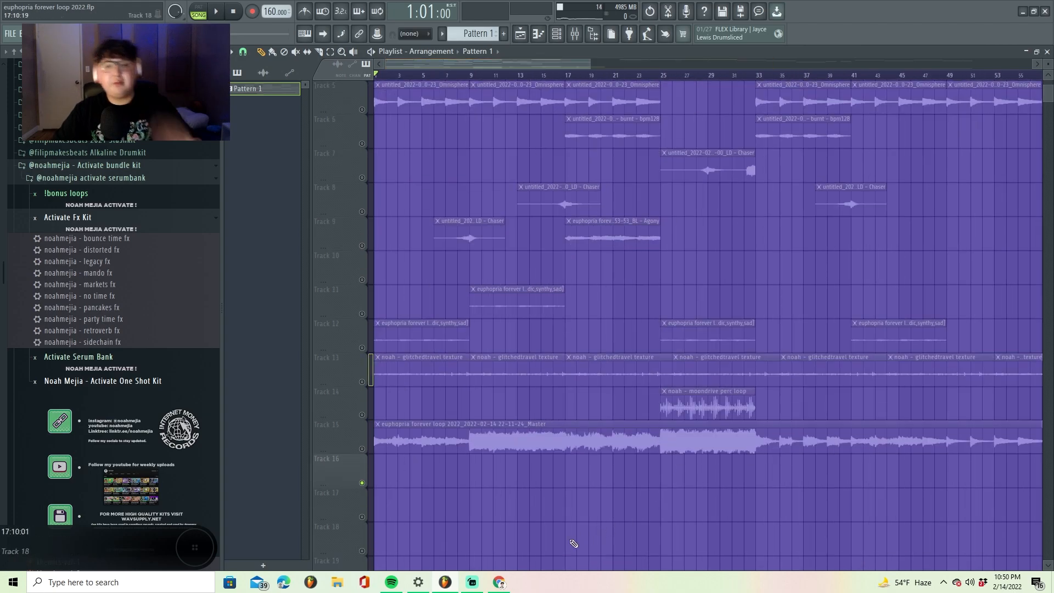
pyautogui.scroll(4, 494, 534)
pyautogui.moveTo(590, 64); pyautogui.dragTo(500, 76)
pyautogui.scroll(-1, 447, 353)
pyautogui.scroll(-3, 447, 354)
pyautogui.click(362, 448)
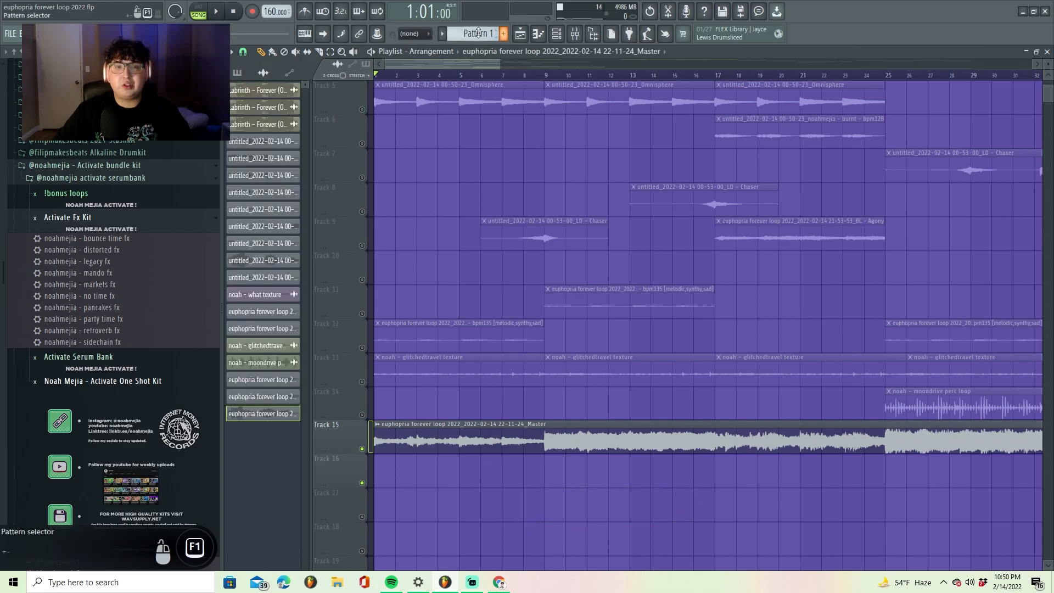
pyautogui.click(467, 477)
pyautogui.rightClick(467, 477)
pyautogui.click(597, 435)
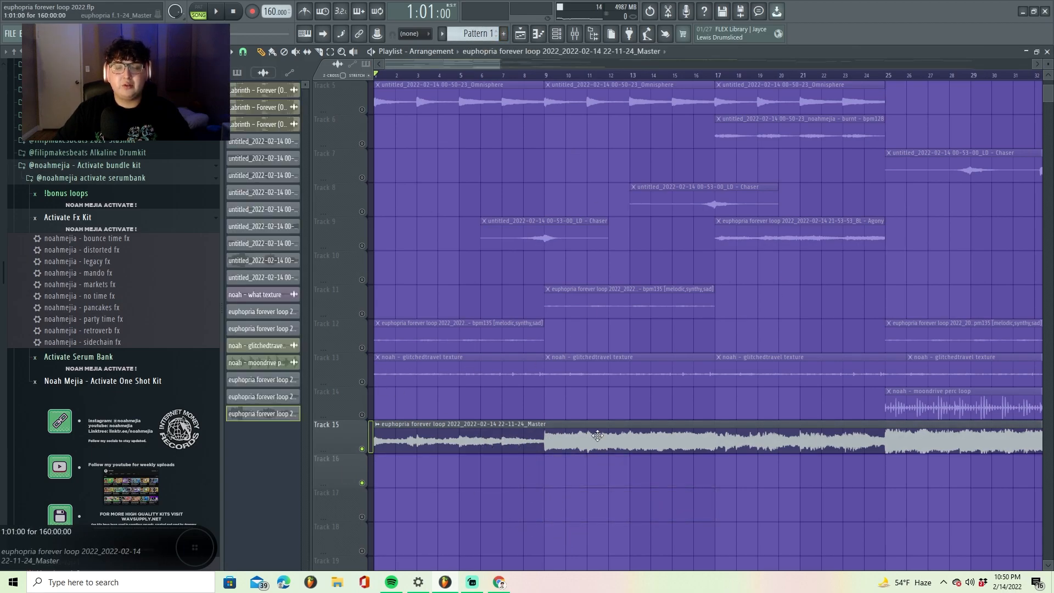
pyautogui.doubleClick(503, 437)
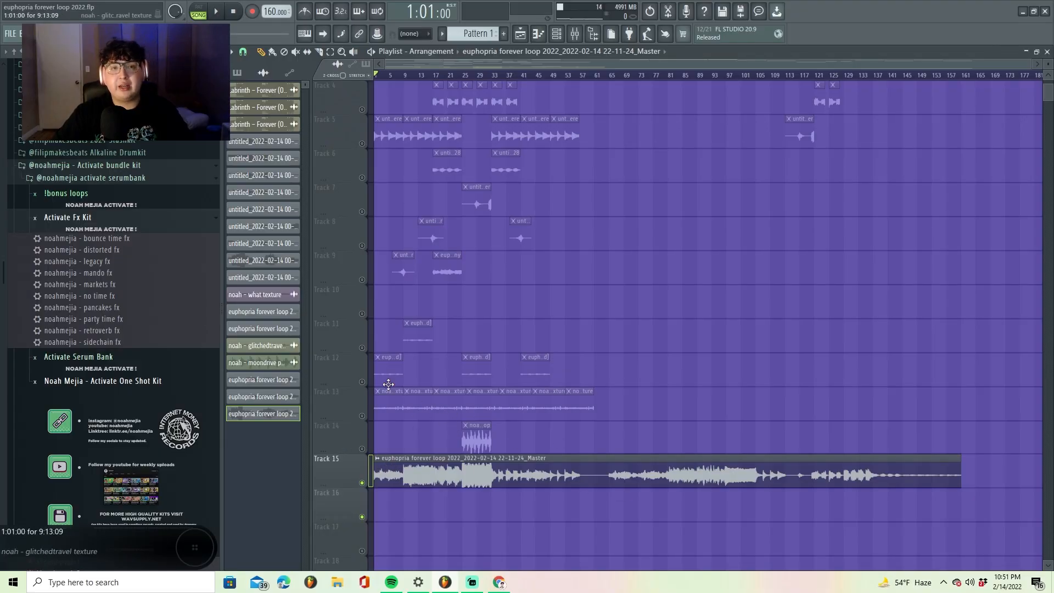
pyautogui.scroll(6, 64, 271)
pyautogui.scroll(3, 466, 286)
pyautogui.scroll(-2, 571, 356)
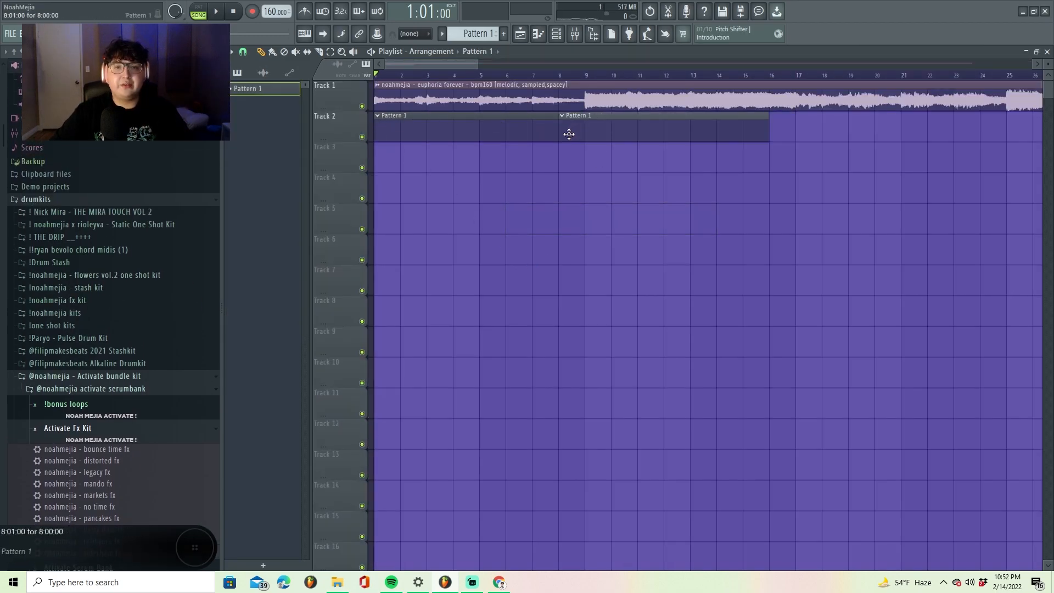
# Step: Duplicate the two Pattern 1 clips along track 2 so they run beneath the euphoria forever loop up to bar 57
pyautogui.moveTo(469, 64); pyautogui.dragTo(747, 65)
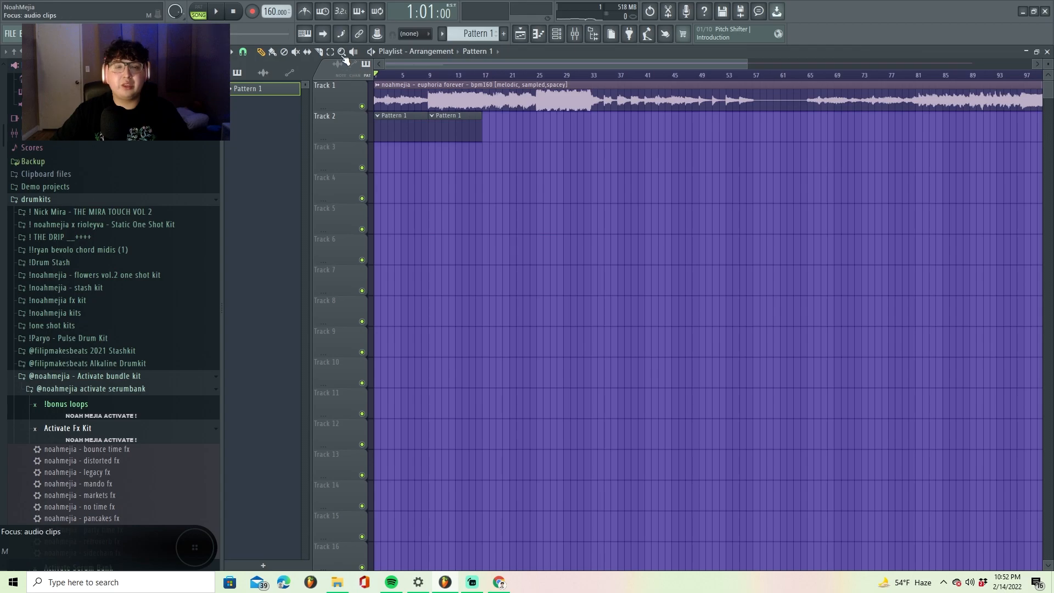
pyautogui.moveTo(528, 157); pyautogui.dragTo(426, 126)
pyautogui.hotkey('ctrl', 'b')
pyautogui.hotkey('ctrl', 'b')
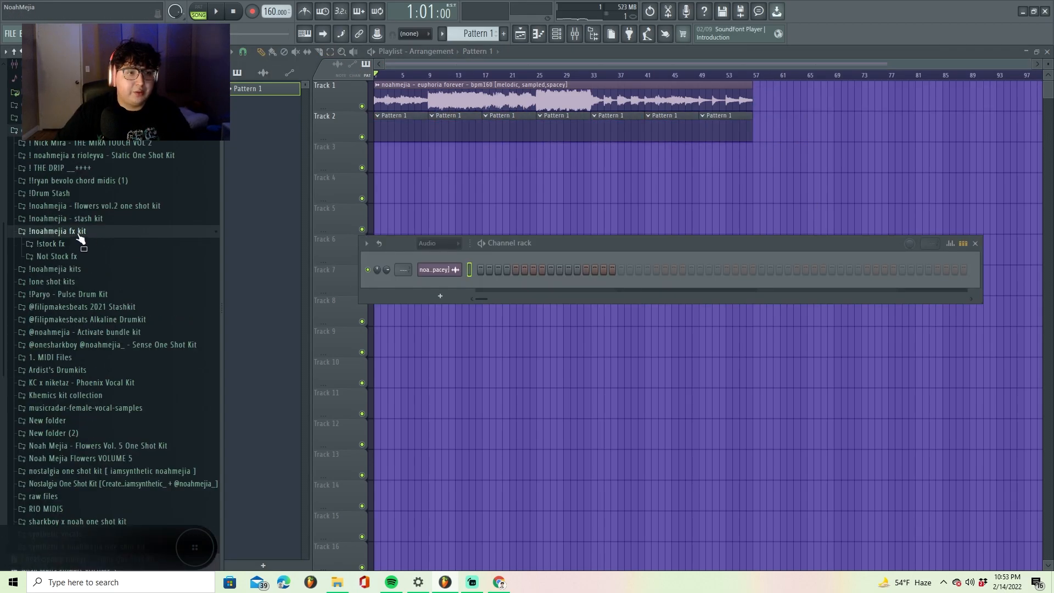
# Step: Find the hi hats in the noahmejia stash kit's drumkit folder and add noah - rule hi hat to the channel rack
pyautogui.scroll(-1, 80, 241)
pyautogui.click(67, 230)
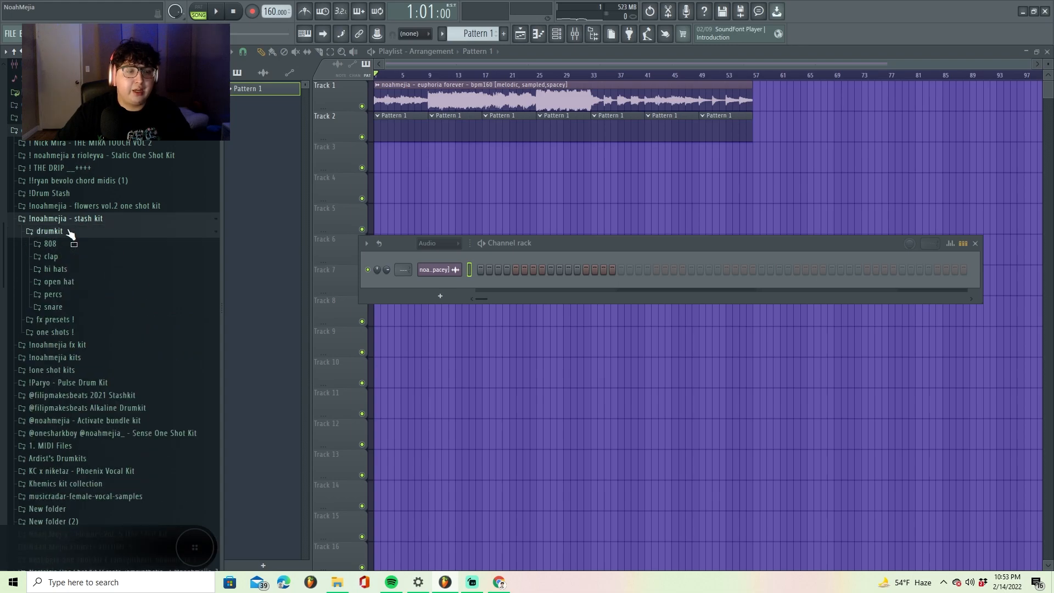
pyautogui.click(57, 268)
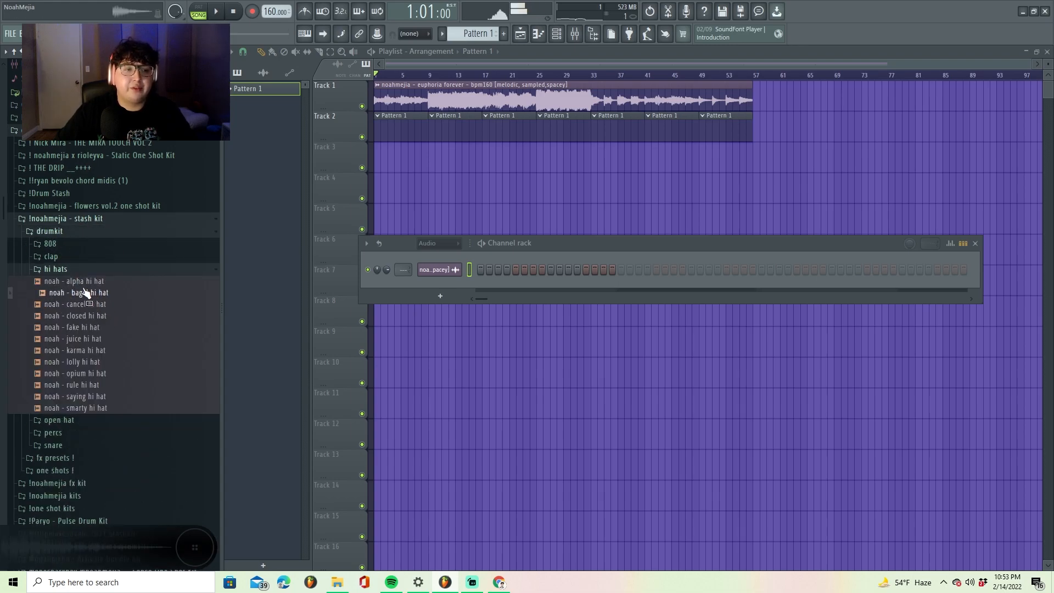
pyautogui.moveTo(430, 287); pyautogui.dragTo(434, 285)
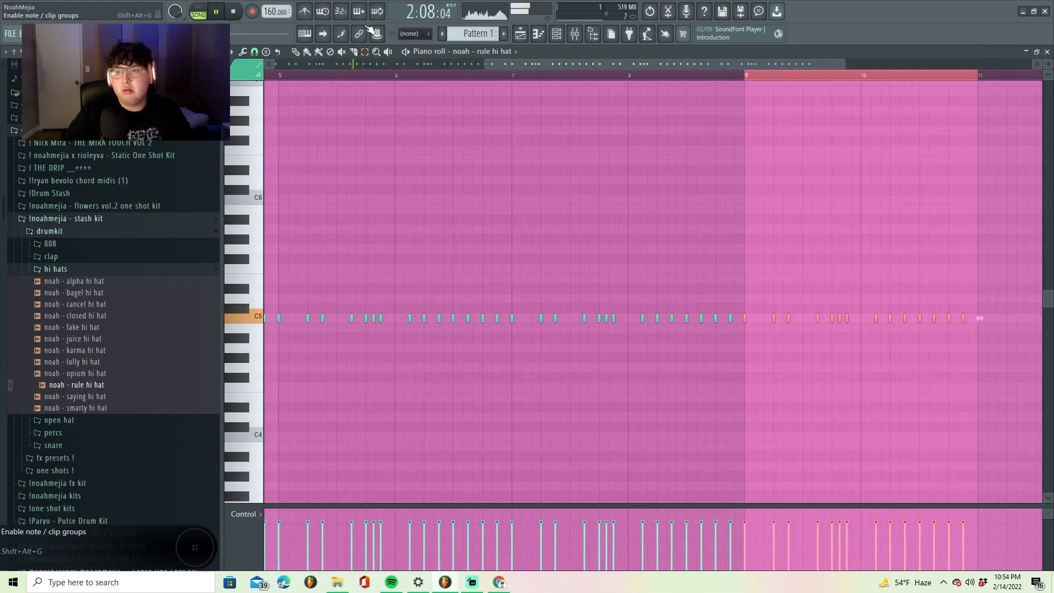
# Step: Audition claps from the stash kit and add noah - birthday clap as a new channel below the hi hat
pyautogui.click(557, 37)
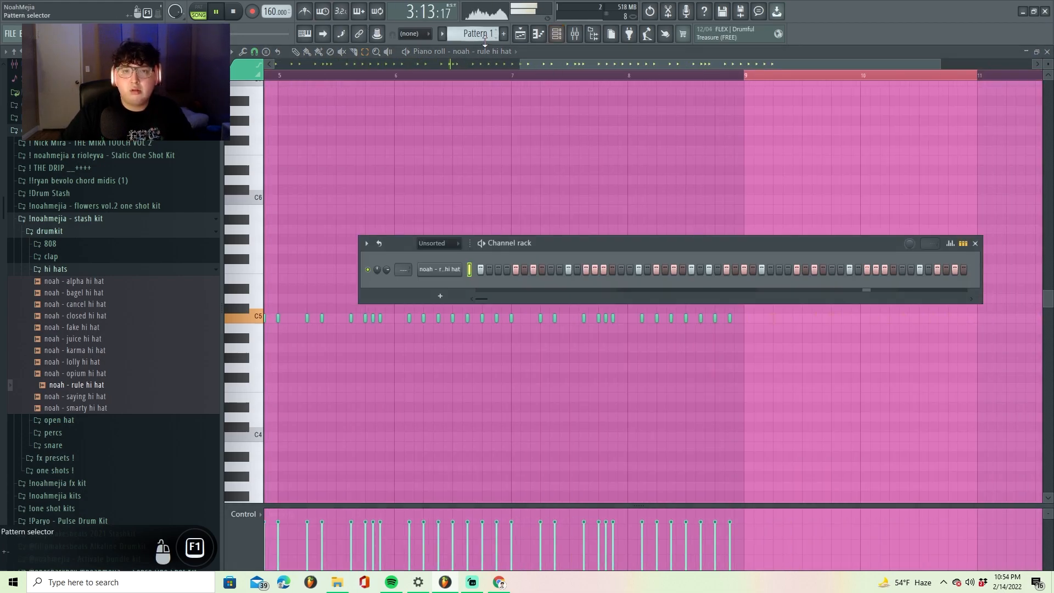
pyautogui.click(55, 269)
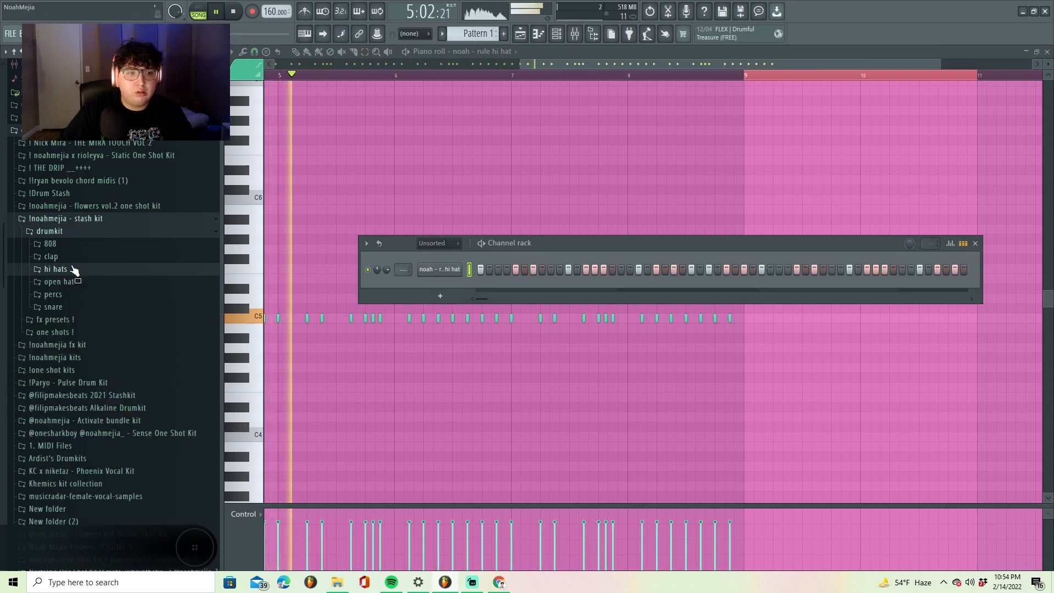
pyautogui.click(50, 256)
pyautogui.click(111, 291)
pyautogui.click(94, 281)
pyautogui.click(81, 270)
pyautogui.moveTo(81, 281); pyautogui.dragTo(498, 315)
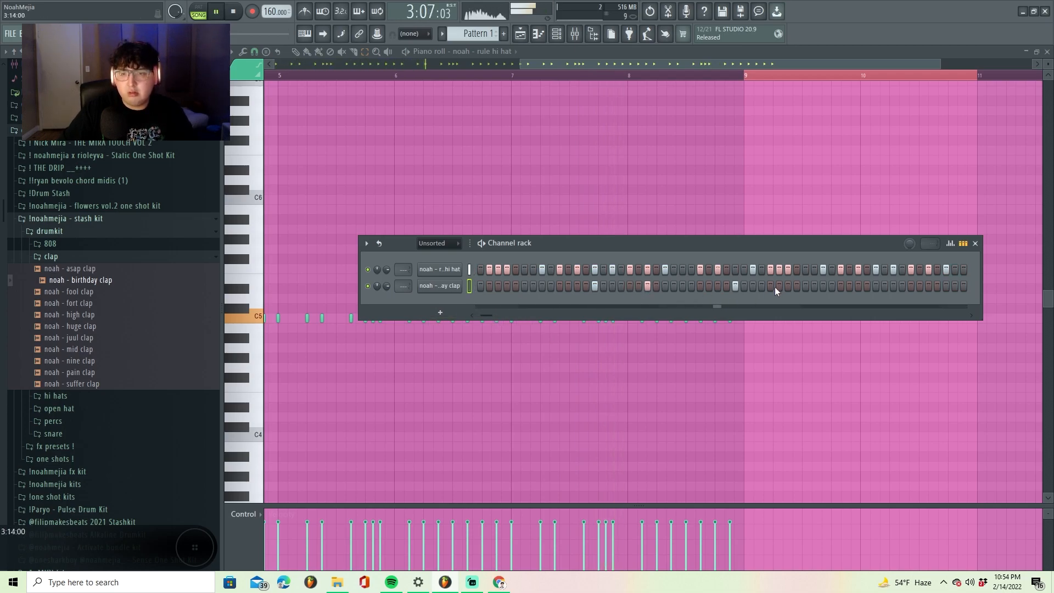
# Step: Add further birthday clap hits and duplicate the first four bars of claps into bars 5 to 8 in the piano roll
pyautogui.click(875, 286)
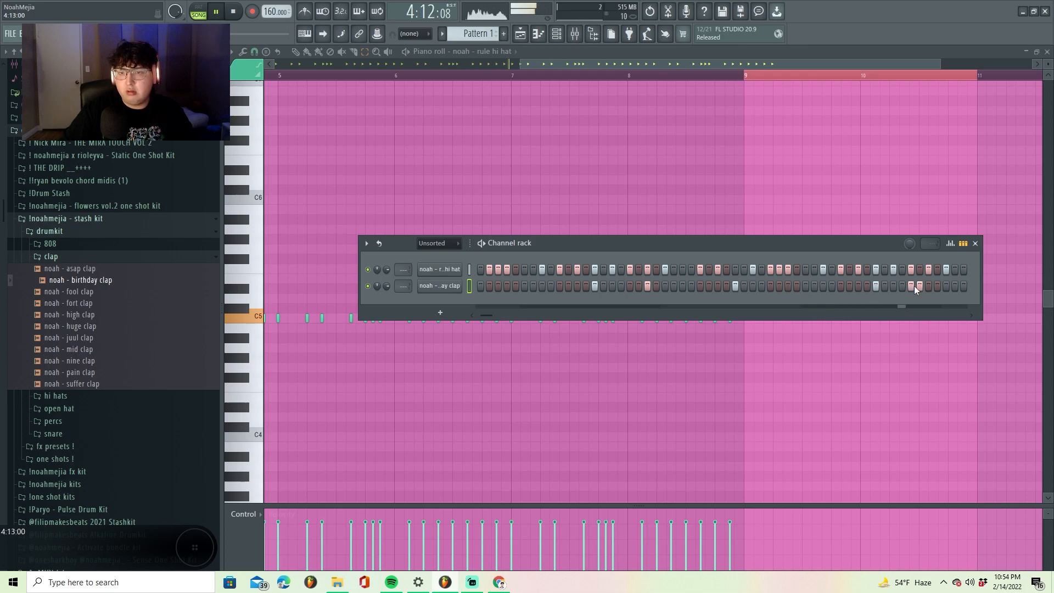
pyautogui.rightClick(439, 286)
pyautogui.click(486, 286)
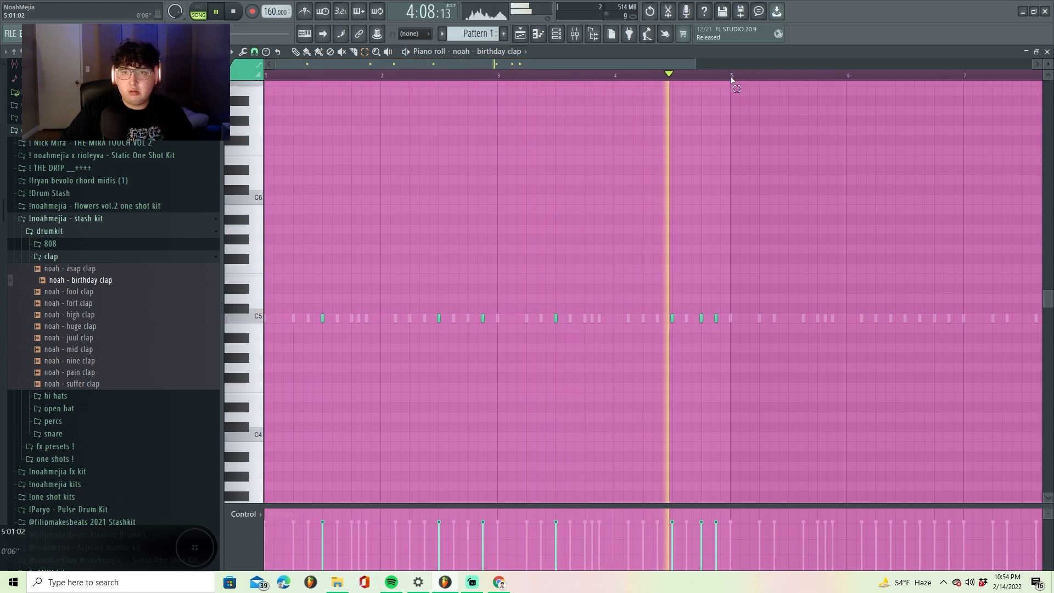
pyautogui.moveTo(730, 78); pyautogui.dragTo(268, 78)
pyautogui.hotkey('ctrl', 'b')
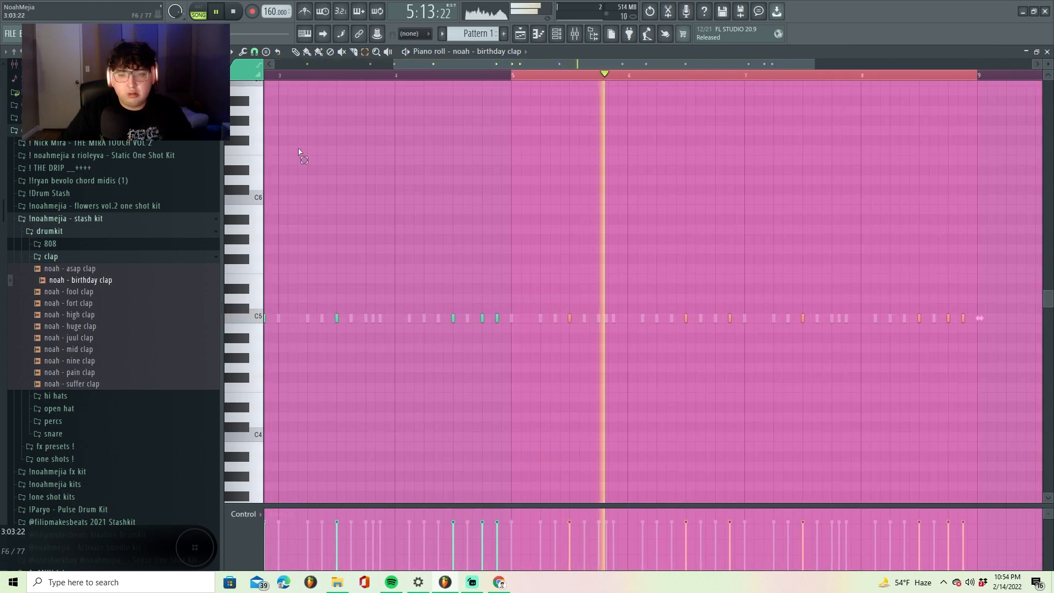
pyautogui.click(393, 64)
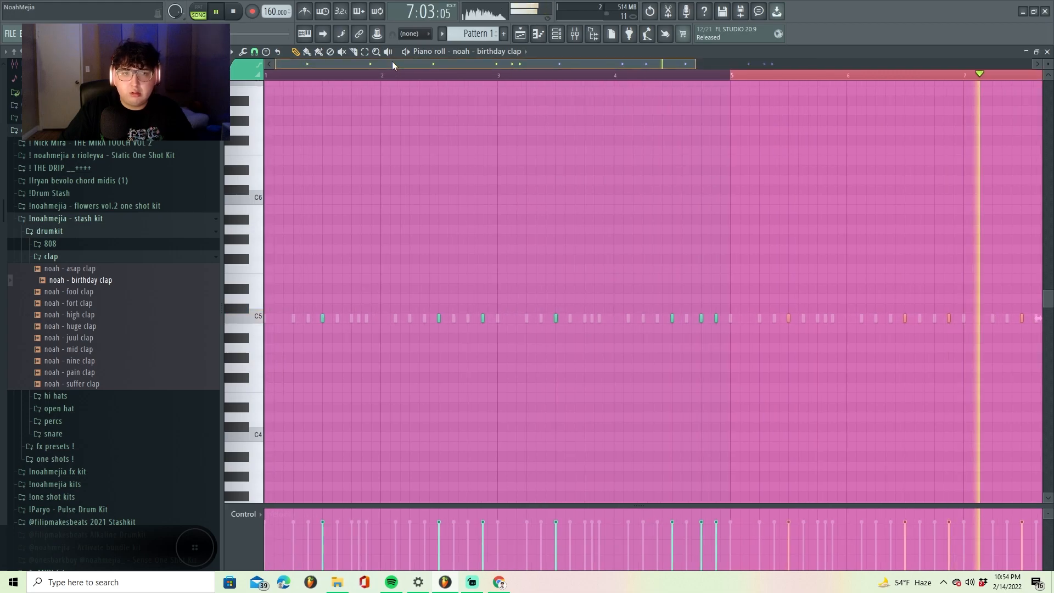
pyautogui.moveTo(276, 64); pyautogui.dragTo(520, 65)
pyautogui.moveTo(587, 63); pyautogui.dragTo(677, 71)
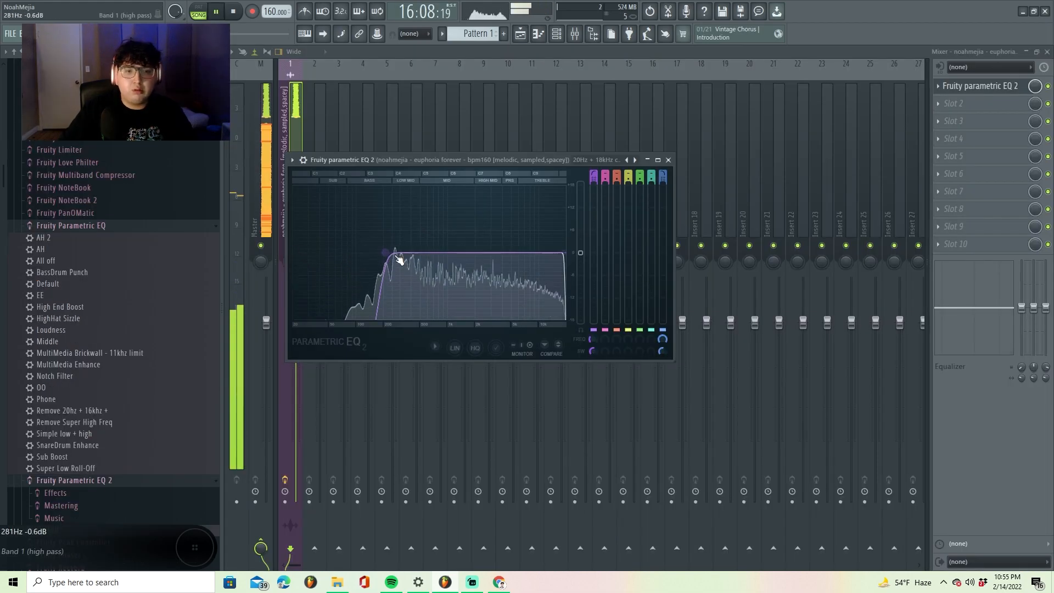
# Step: Close the loop's Fruity Parametric EQ 2, return to the playlist with the channel rack, and collapse the plugin presets and stash kit folders
pyautogui.press('Escape')
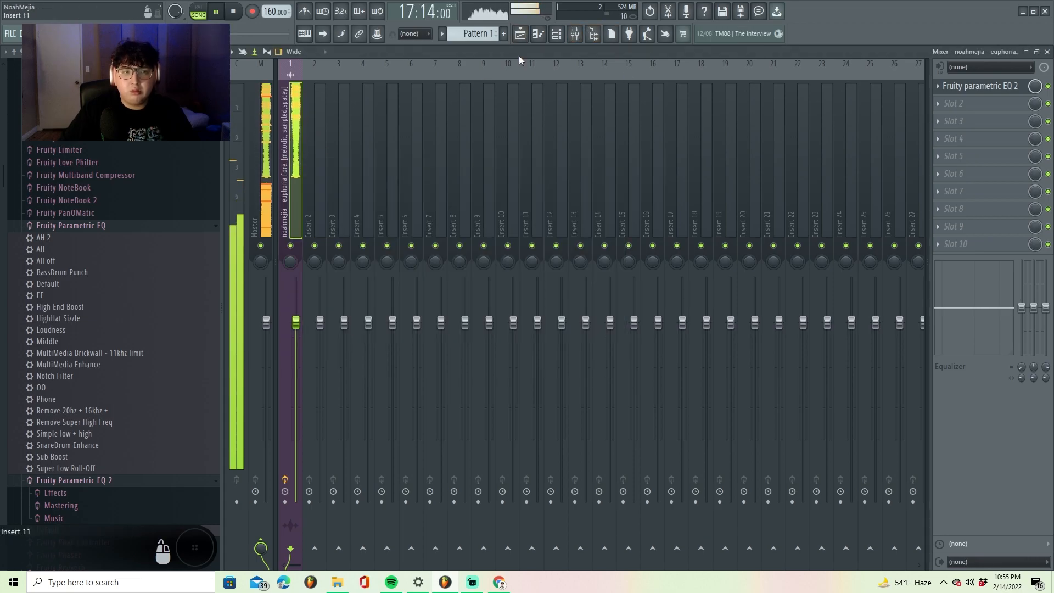
pyautogui.click(520, 34)
pyautogui.click(556, 34)
pyautogui.click(478, 34)
pyautogui.scroll(2, 127, 259)
pyautogui.scroll(5, 128, 259)
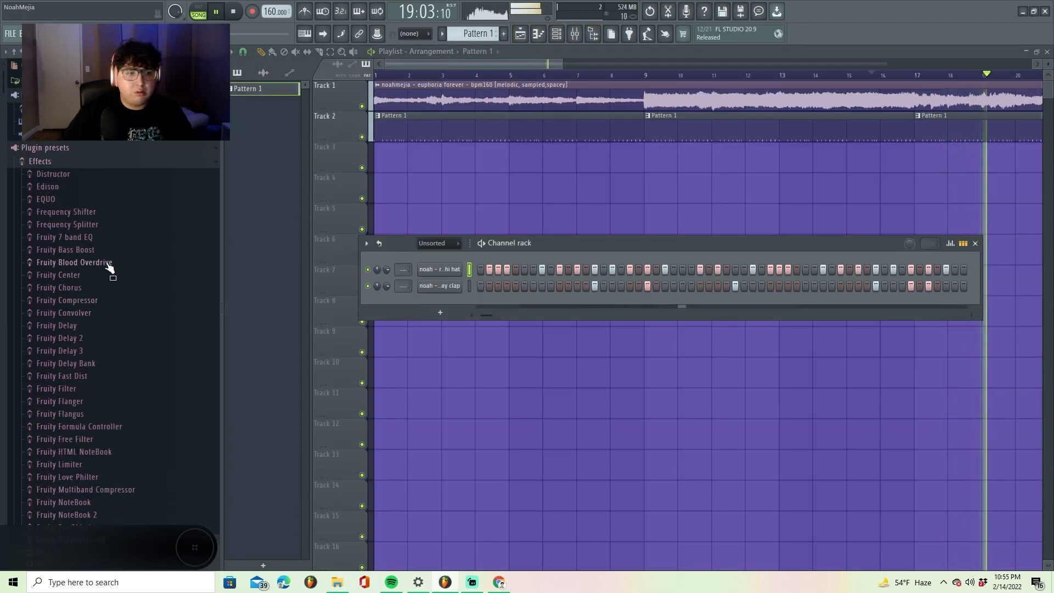
pyautogui.click(75, 157)
pyautogui.scroll(-4, 111, 238)
pyautogui.click(92, 194)
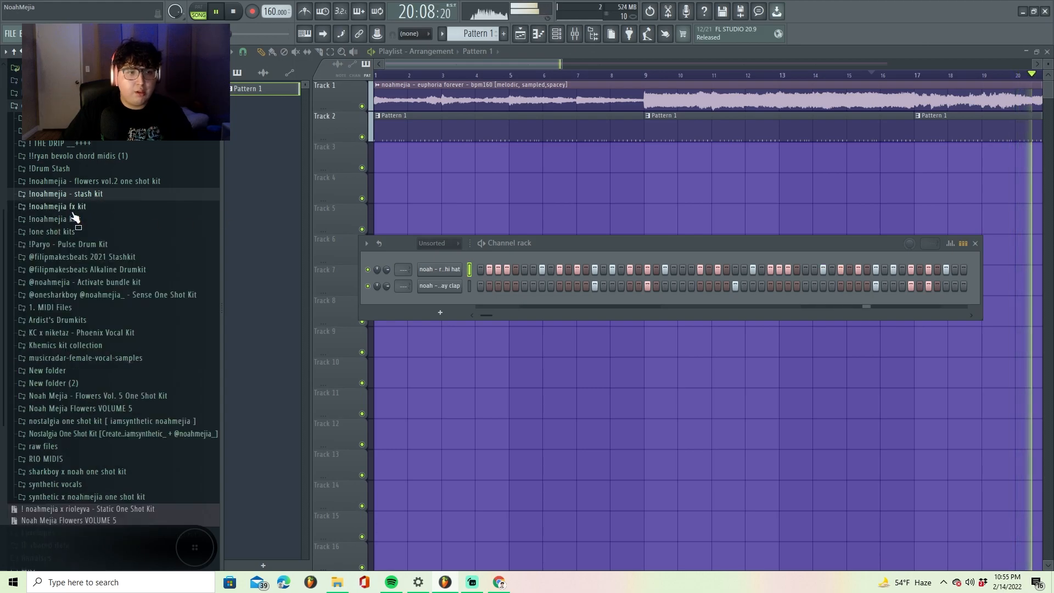
pyautogui.press('F6')
pyautogui.press('F6')
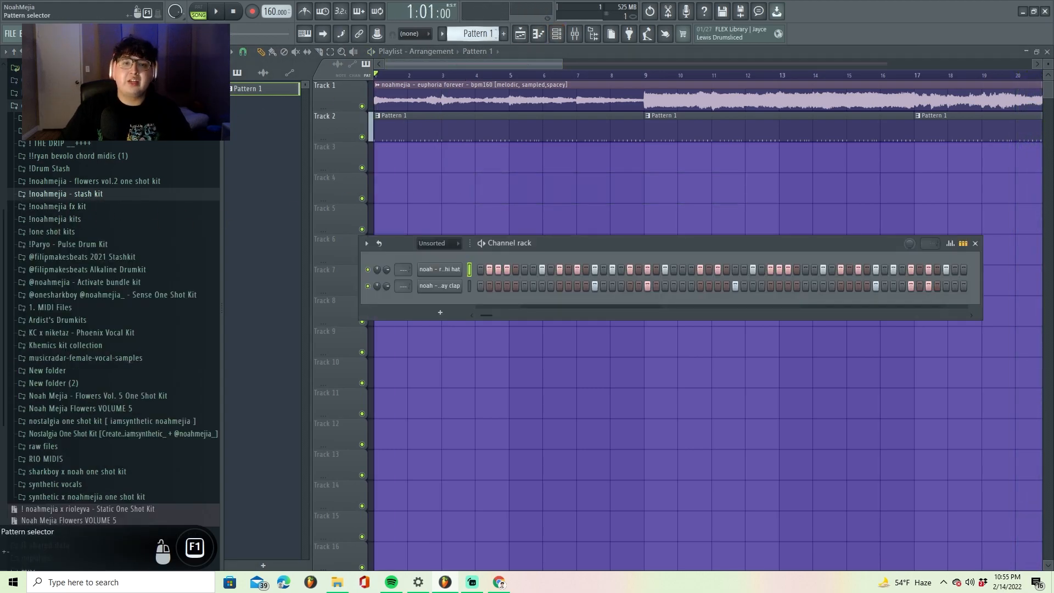
# Step: Expand the Khemics kit collection and look through the Cxdy x Khemics Essentials 2022 drum kit
pyautogui.scroll(-4, 94, 269)
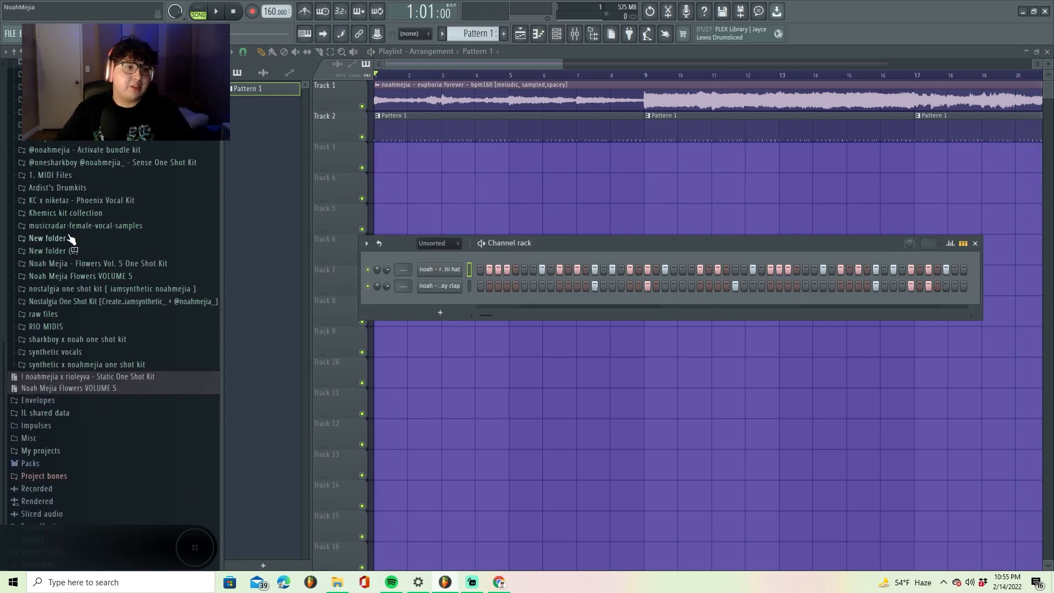
pyautogui.click(66, 213)
pyautogui.click(65, 228)
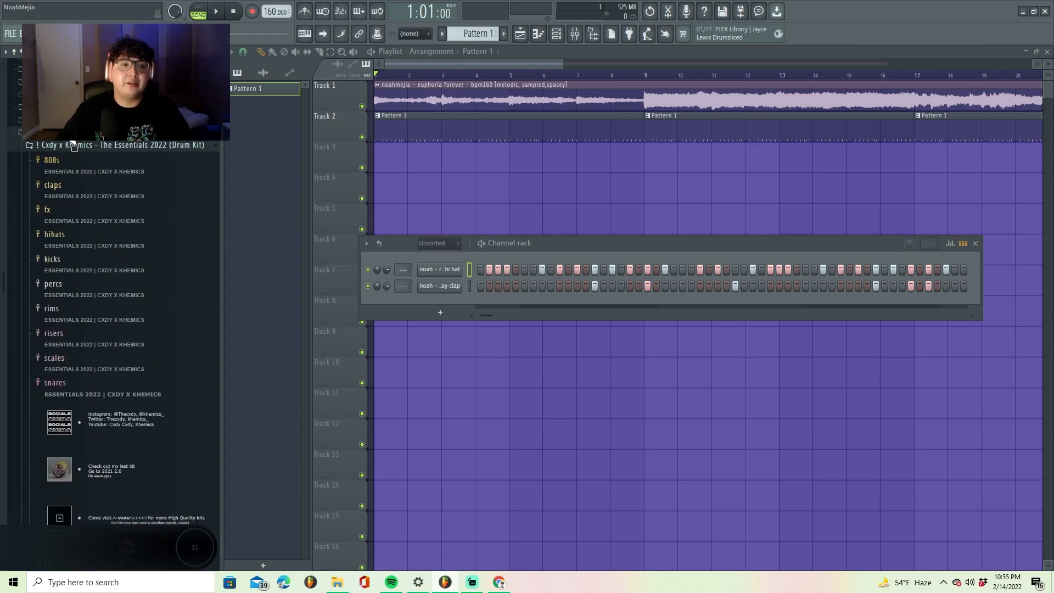
pyautogui.click(74, 227)
pyautogui.click(76, 227)
pyautogui.click(75, 226)
# Step: Look through the Khemics essentials stash V3.0, Placement Essentials and Loopmakers essentials stash V2 kits
pyautogui.click(85, 238)
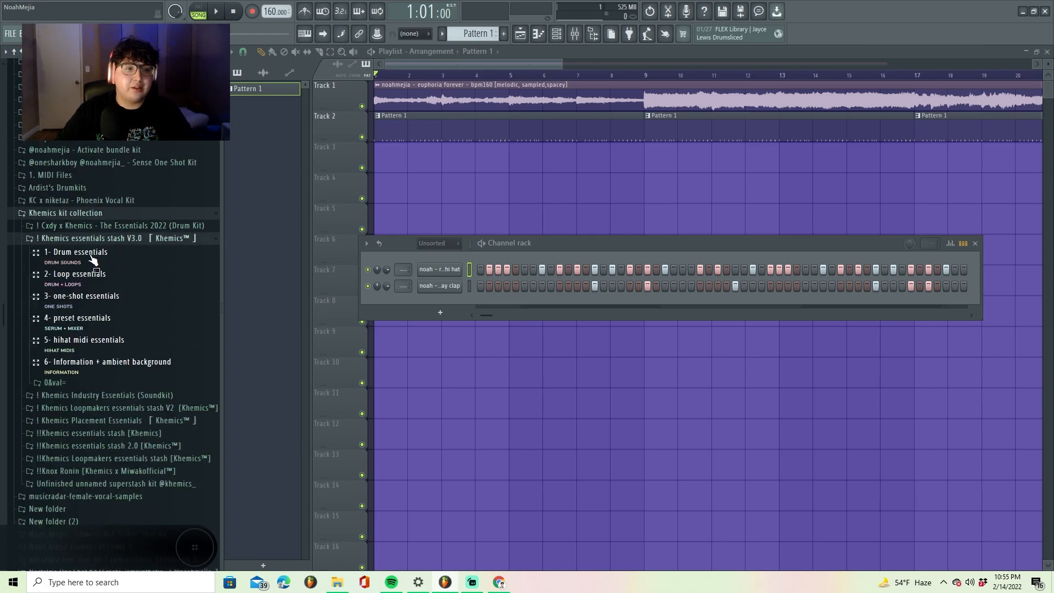
pyautogui.click(88, 241)
pyautogui.click(91, 252)
pyautogui.click(90, 252)
pyautogui.click(87, 276)
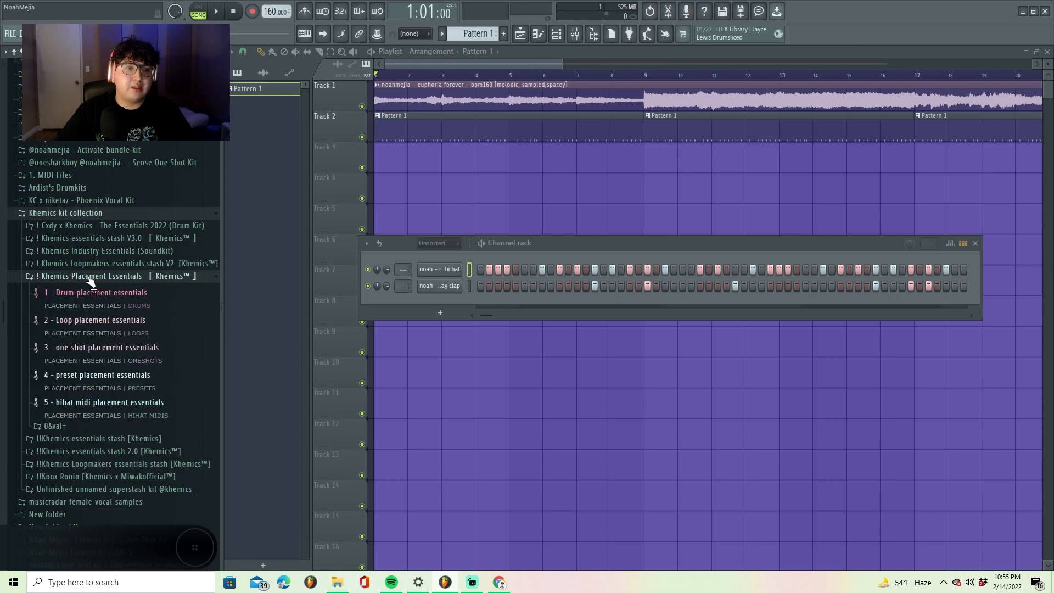
pyautogui.click(89, 277)
pyautogui.click(92, 264)
pyautogui.click(93, 265)
pyautogui.click(104, 288)
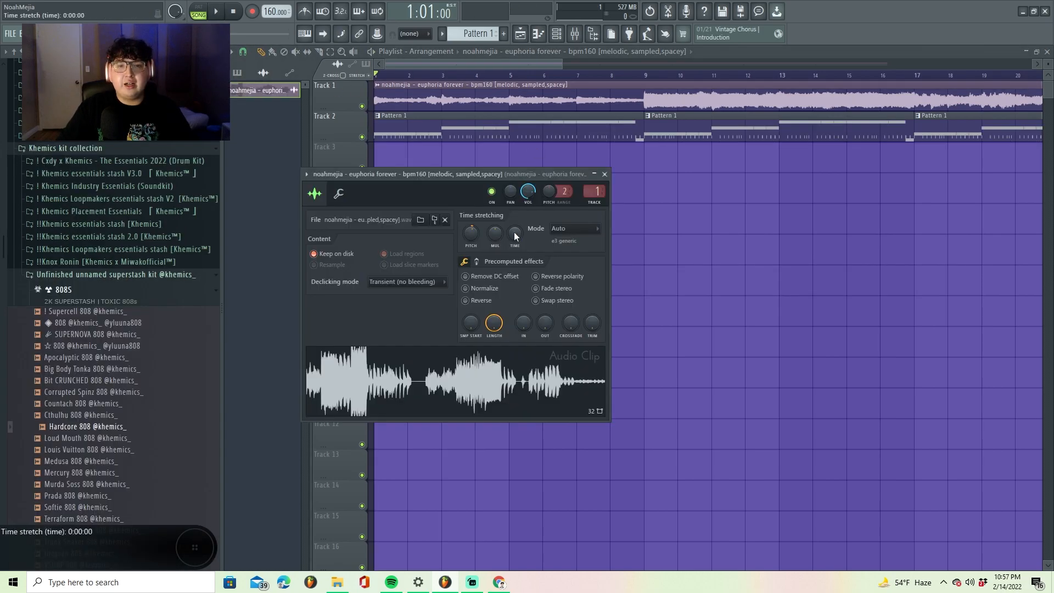
# Step: Set the euphoria forever clip's time stretching mode to Stretch and play the song with the tempo raised to 167 BPM
pyautogui.click(554, 242)
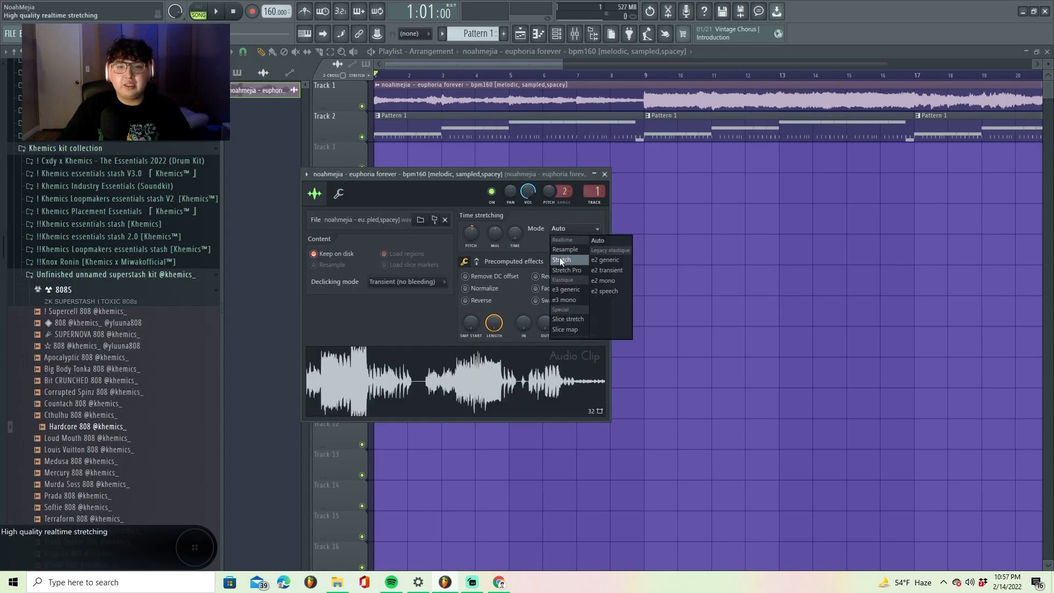
pyautogui.rightClick(720, 237)
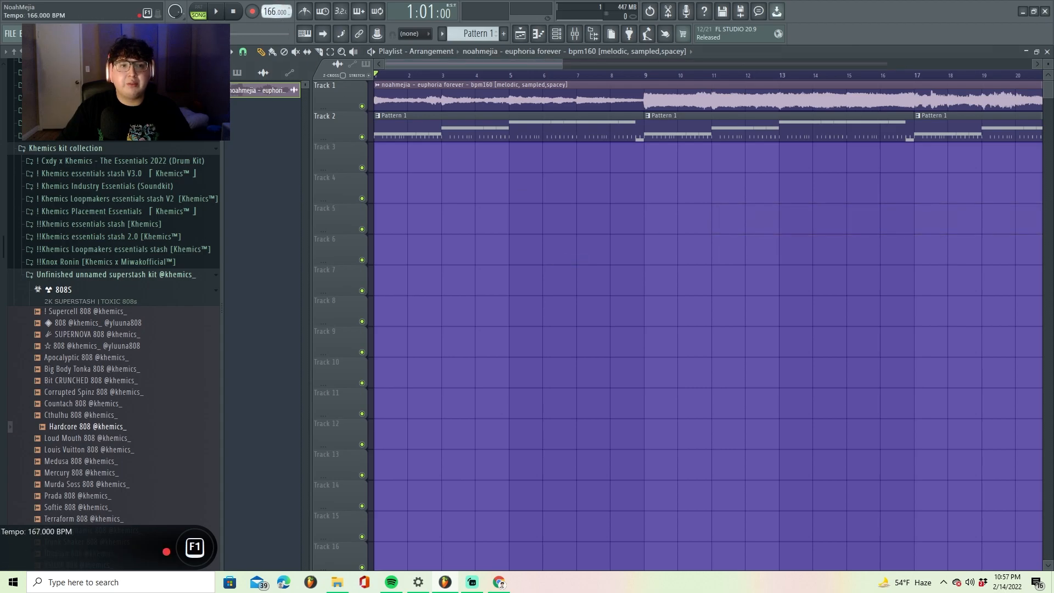
pyautogui.press('space')
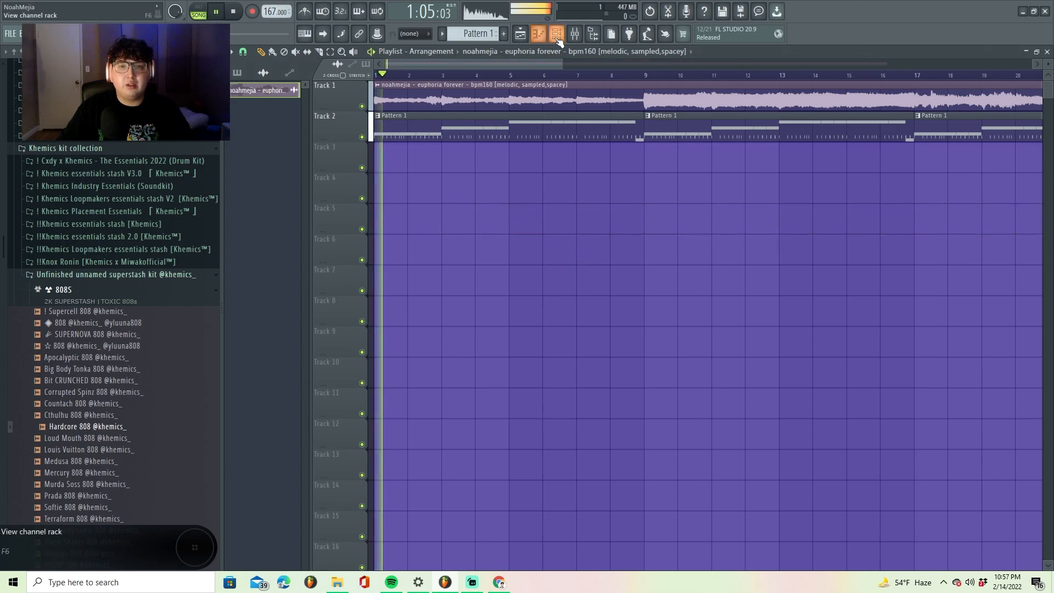
pyautogui.click(556, 34)
pyautogui.click(473, 34)
pyautogui.click(556, 34)
pyautogui.click(520, 221)
pyautogui.rightClick(524, 222)
pyautogui.click(558, 245)
pyautogui.click(568, 227)
pyautogui.rightClick(566, 239)
pyautogui.click(571, 222)
pyautogui.rightClick(571, 222)
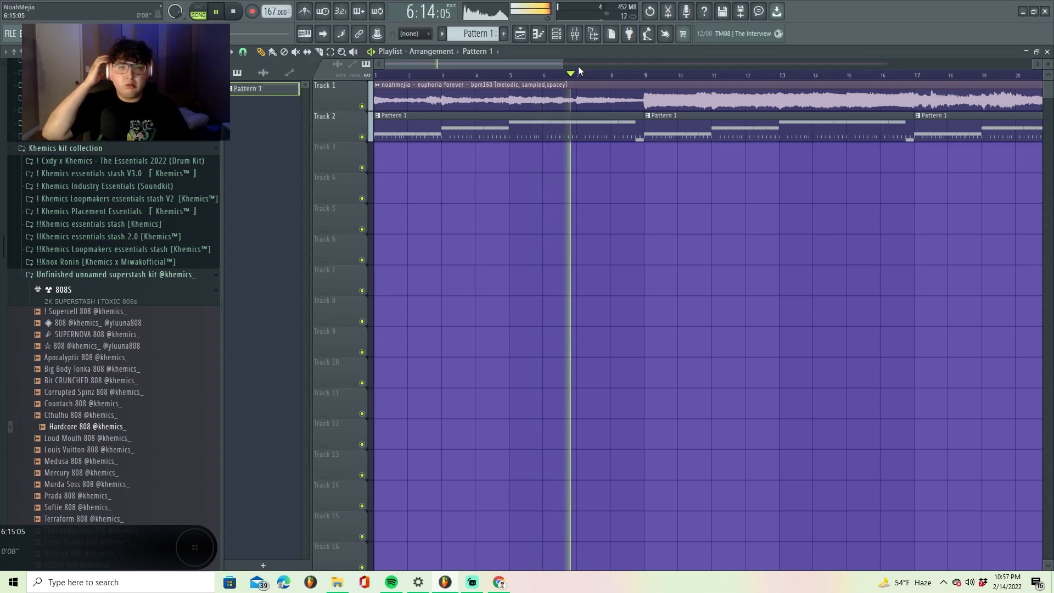
# Step: Bring up the channel rack and look through the 808 samples in the unfinished superstash kit
pyautogui.click(557, 34)
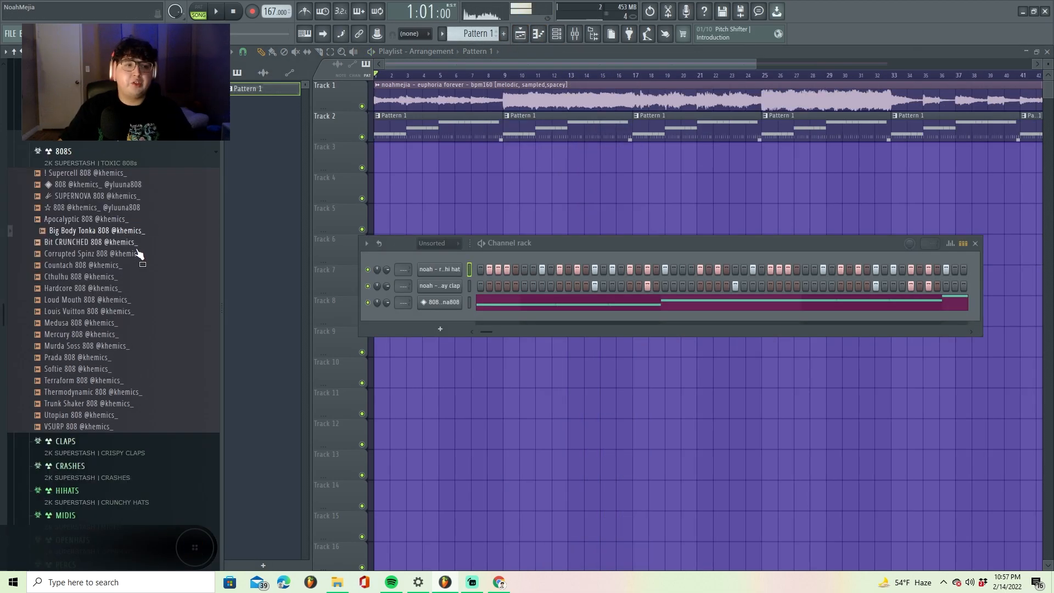
pyautogui.scroll(2, 121, 307)
pyautogui.scroll(-2, 101, 384)
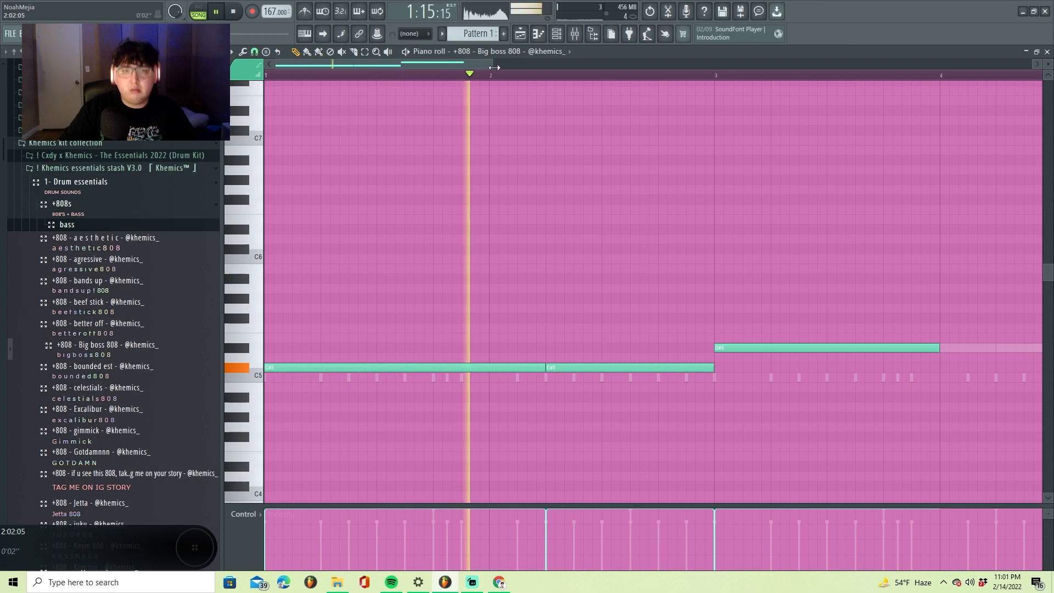
pyautogui.moveTo(604, 228); pyautogui.dragTo(454, 247)
pyautogui.click(556, 34)
pyautogui.click(469, 180)
pyautogui.rightClick(485, 182)
pyautogui.click(491, 190)
pyautogui.rightClick(511, 190)
pyautogui.click(515, 240)
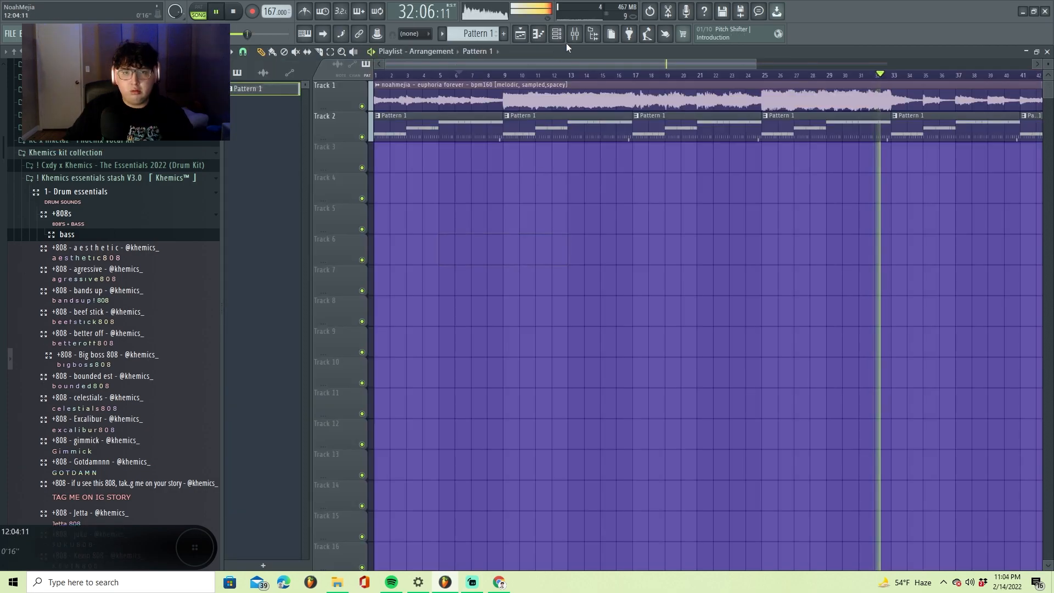
# Step: Open the Zah Zah 808's notes in the piano roll and view bars 5 to 8 up close
pyautogui.click(556, 34)
pyautogui.rightClick(450, 328)
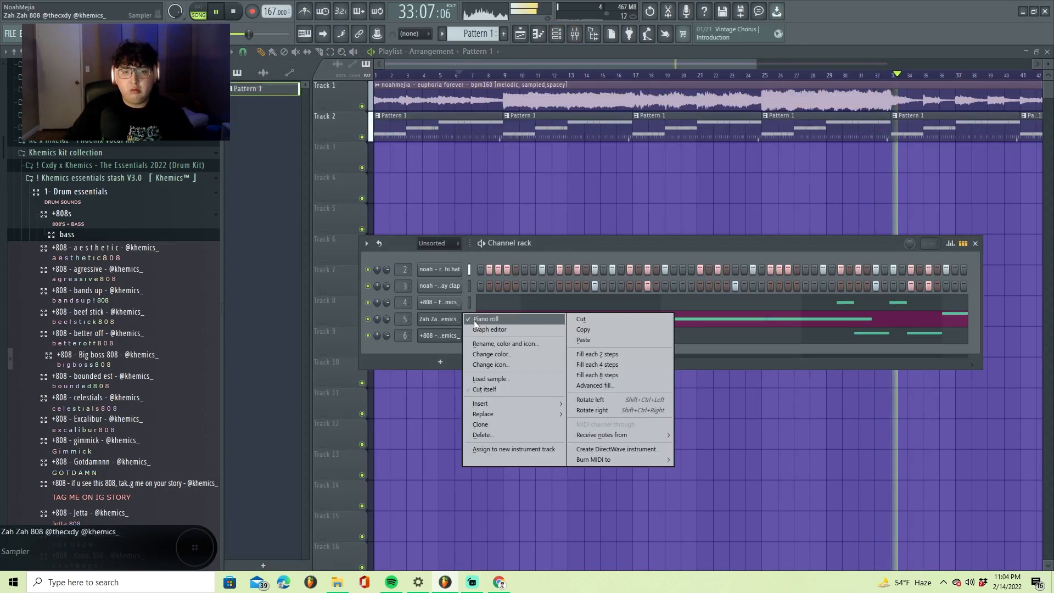
pyautogui.click(482, 314)
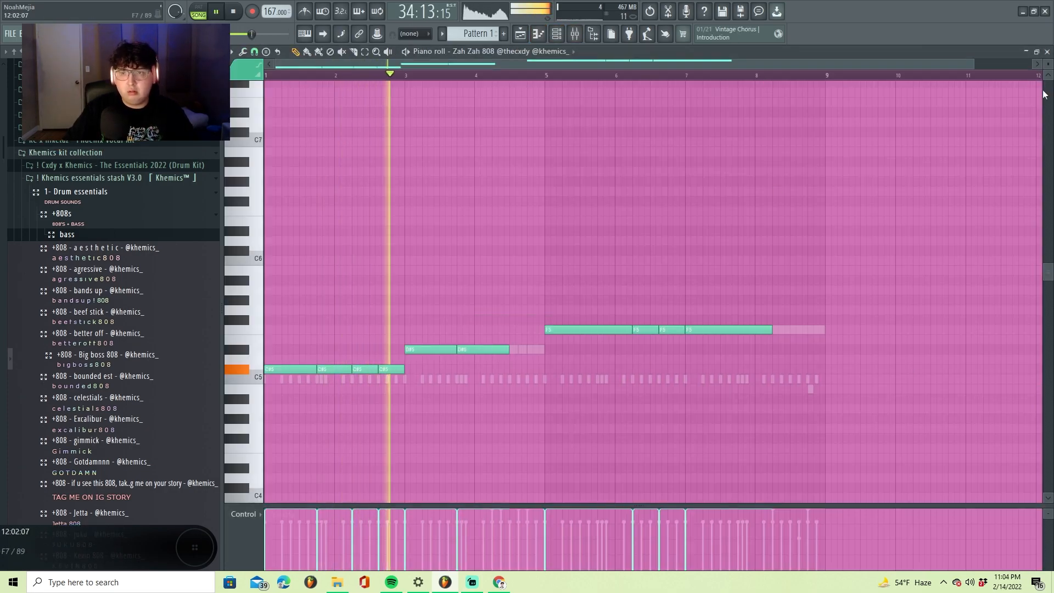
pyautogui.moveTo(972, 65); pyautogui.dragTo(826, 98)
pyautogui.click(427, 74)
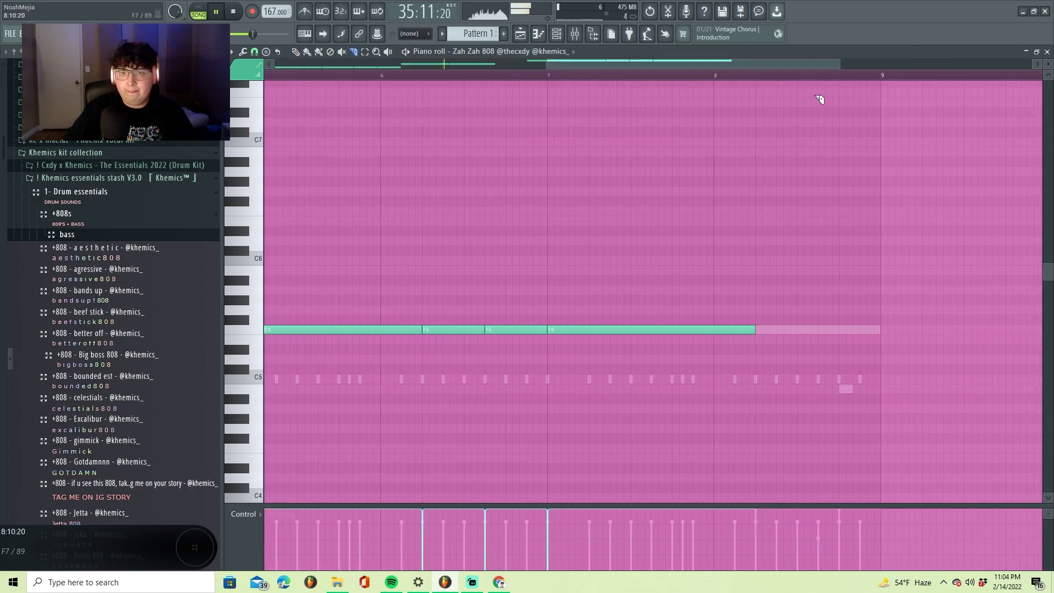
# Step: Open the Excalibur 808's notes in the piano roll with the channel rack in view
pyautogui.moveTo(572, 65)
pyautogui.mouseDown()
pyautogui.moveTo(542, 69)
pyautogui.moveTo(573, 72)
pyautogui.mouseUp()
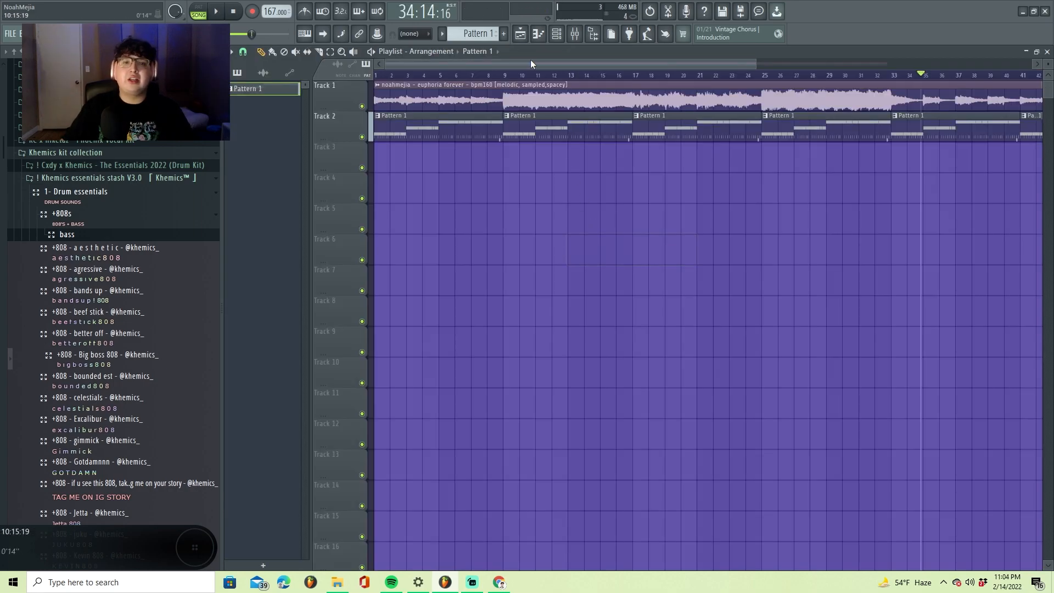
pyautogui.click(556, 34)
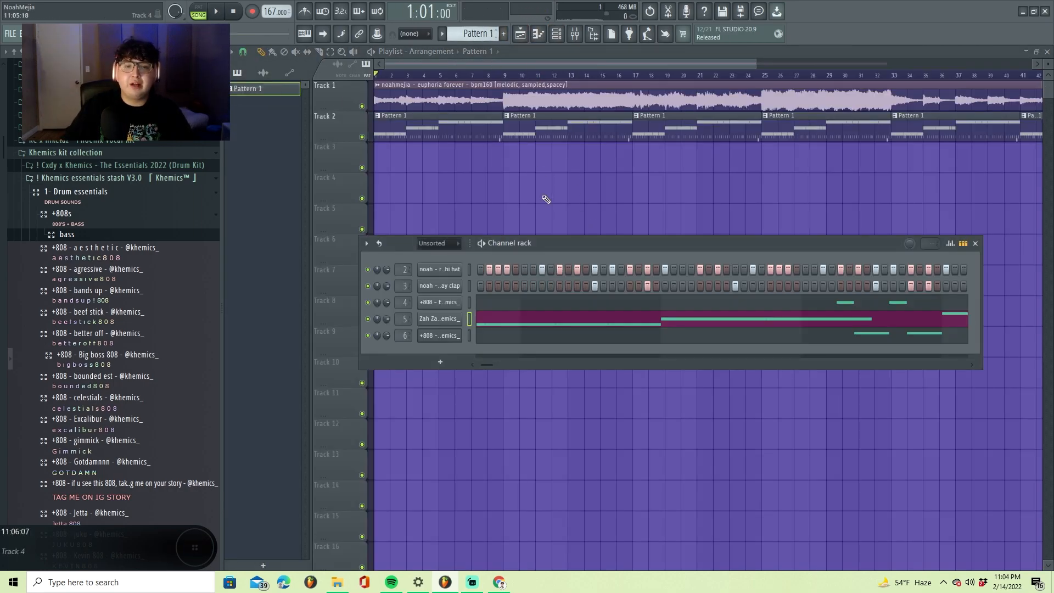
pyautogui.rightClick(461, 302)
pyautogui.click(478, 303)
pyautogui.moveTo(560, 63); pyautogui.dragTo(365, 88)
pyautogui.click(563, 34)
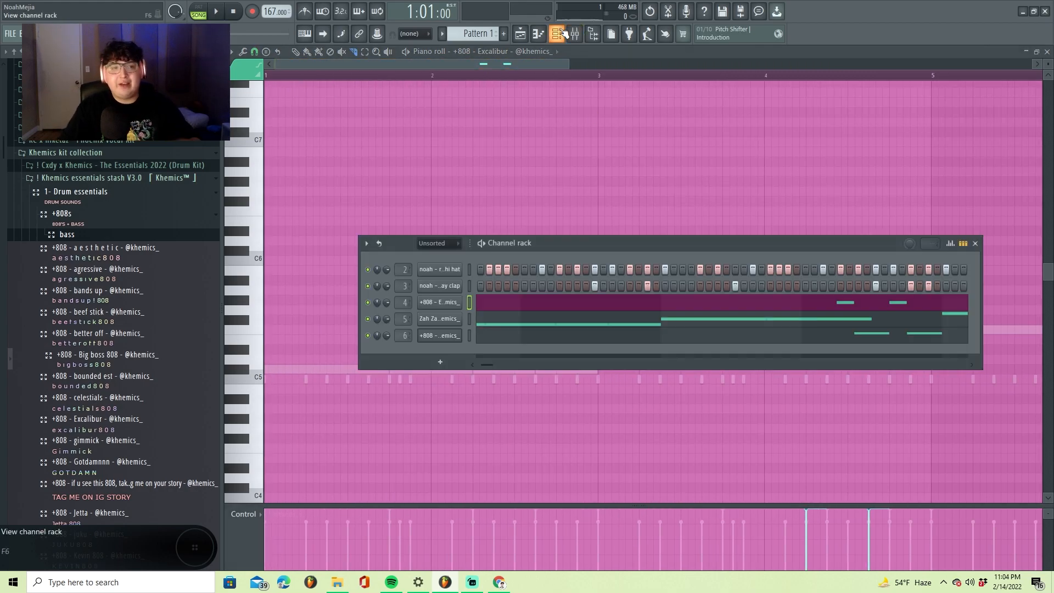
# Step: Collapse the +808s sample folder and look over the playlist arrangement
pyautogui.click(96, 220)
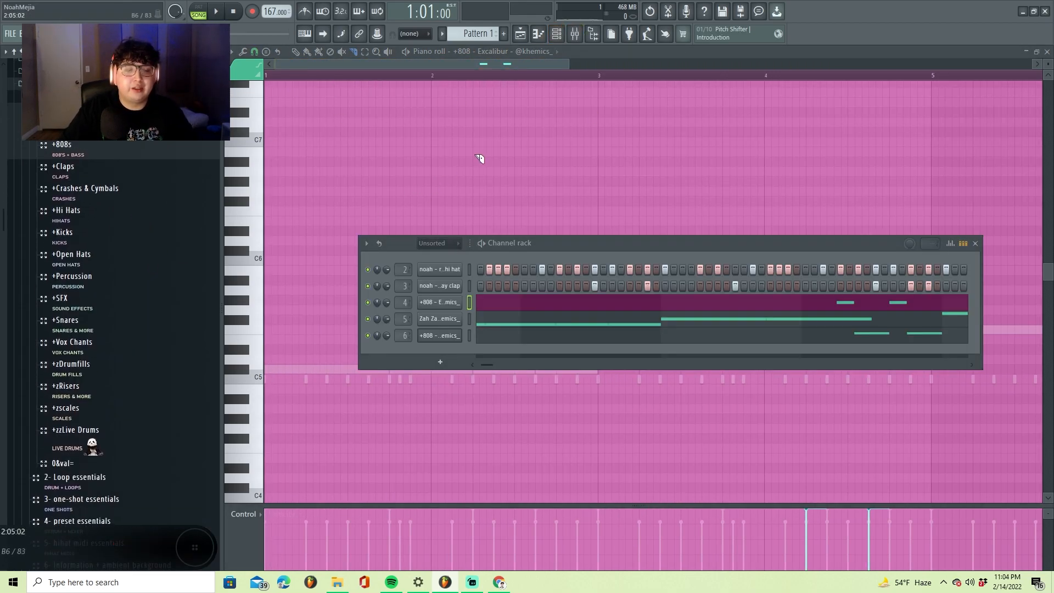
pyautogui.click(520, 34)
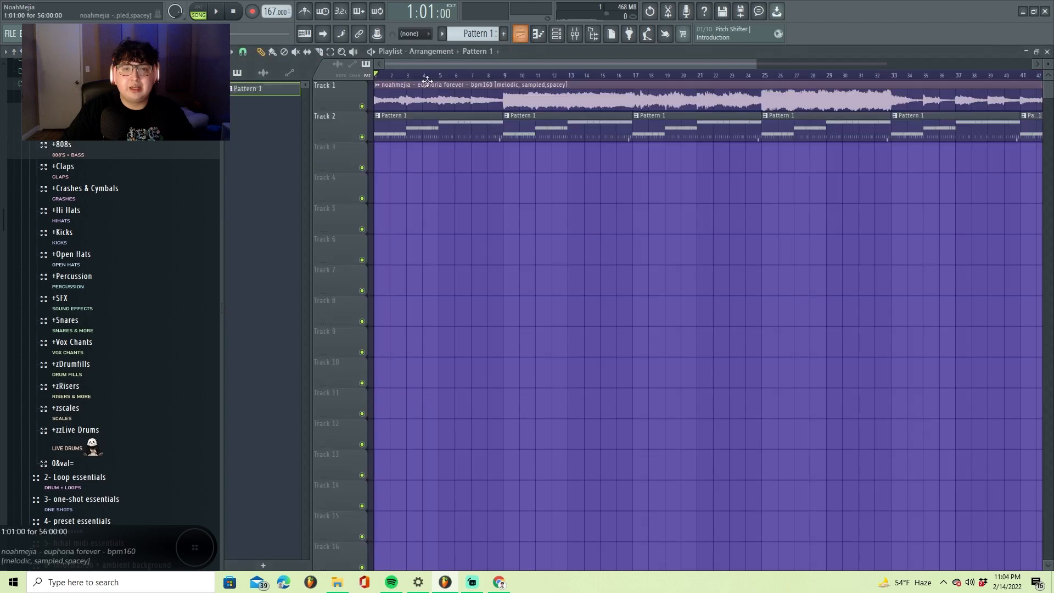
pyautogui.click(544, 35)
pyautogui.click(553, 35)
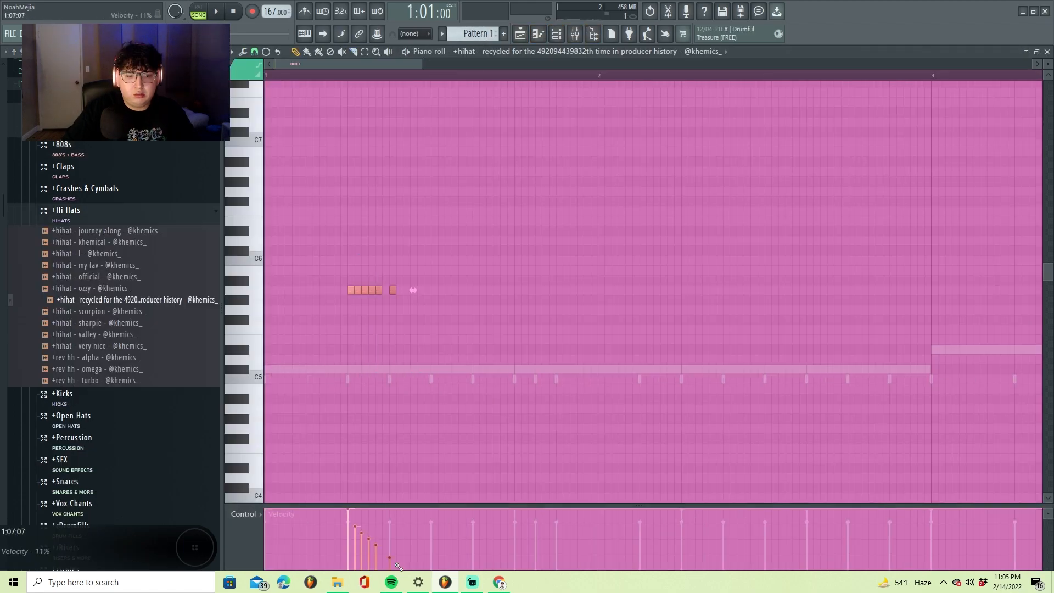
# Step: Play back the recycled hi-hat's roll in the piano roll to hear how it fits the beat
pyautogui.press('space')
pyautogui.click(486, 410)
pyautogui.rightClick(485, 410)
pyautogui.rightClick(399, 230)
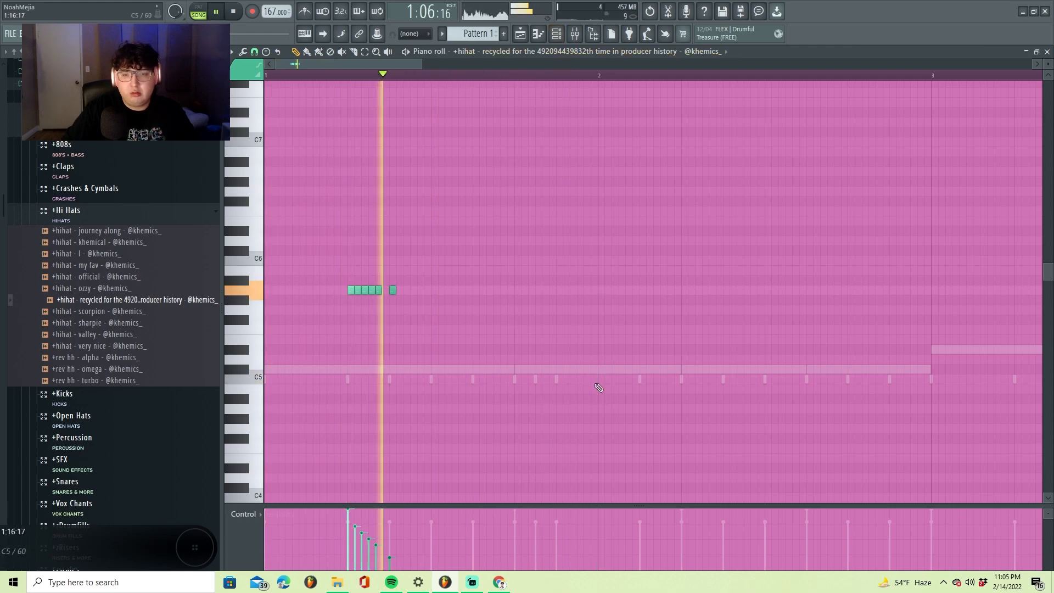
pyautogui.click(684, 369)
pyautogui.press('space')
pyautogui.press('space')
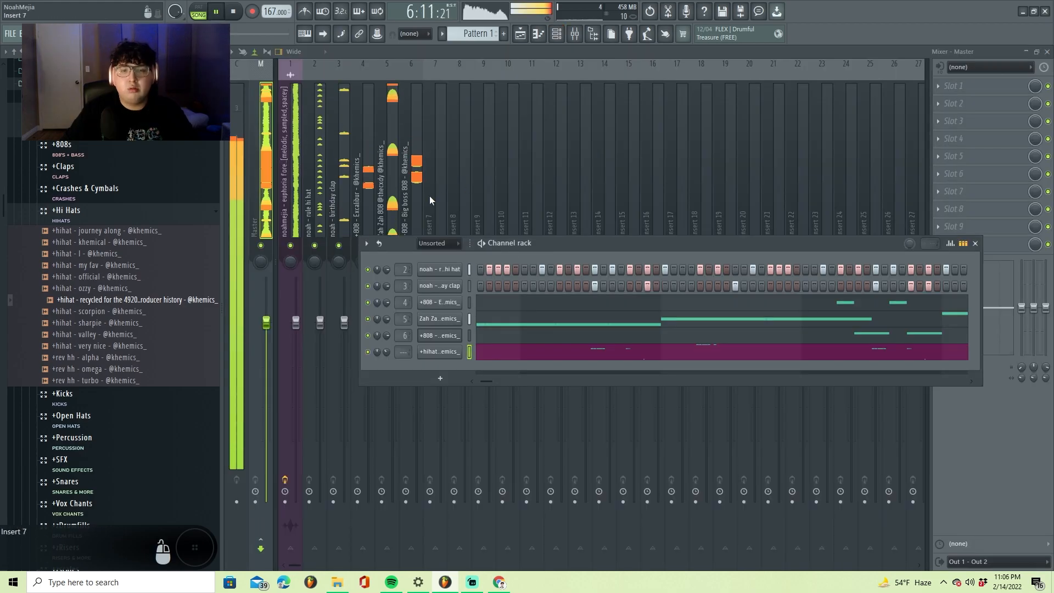
# Step: Route the recycled hi-hat channel to mixer track 7 and stop playback
pyautogui.click(435, 193)
pyautogui.rightClick(437, 196)
pyautogui.moveTo(502, 182)
pyautogui.click(582, 184)
pyautogui.press('space')
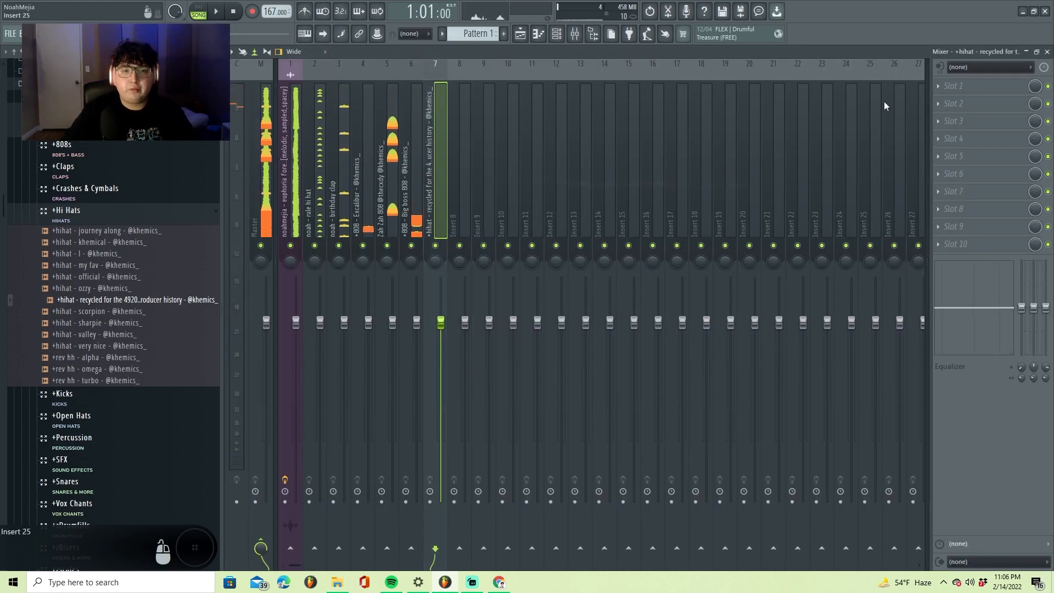
# Step: Add ValhallaVintageVerb to the hi-hat's first effect slot with a 13.2% mix and 0.30 s decay
pyautogui.click(953, 86)
pyautogui.click(596, 18)
pyautogui.write('val')
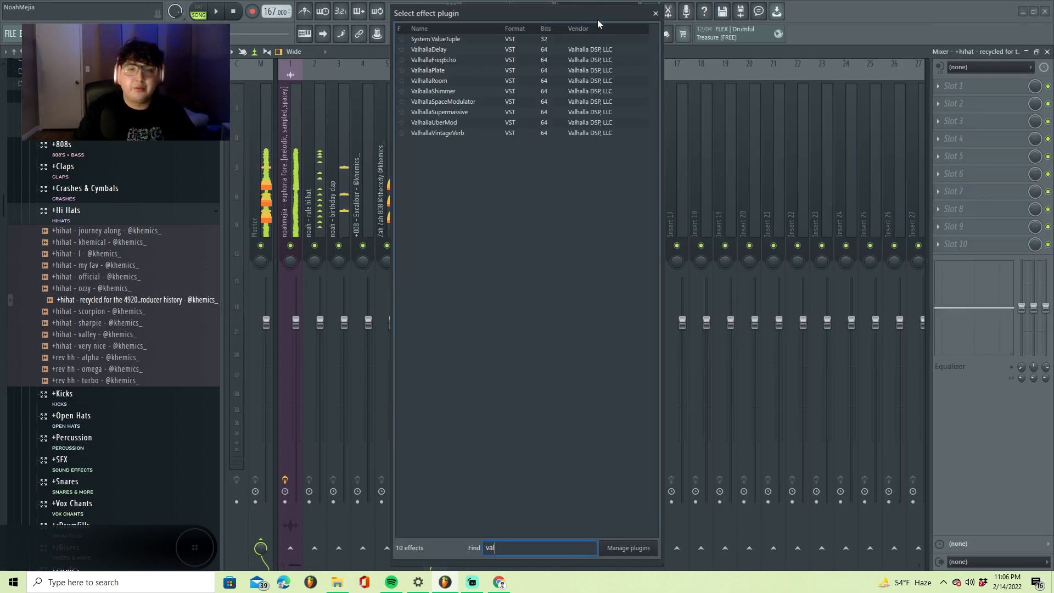
pyautogui.click(482, 135)
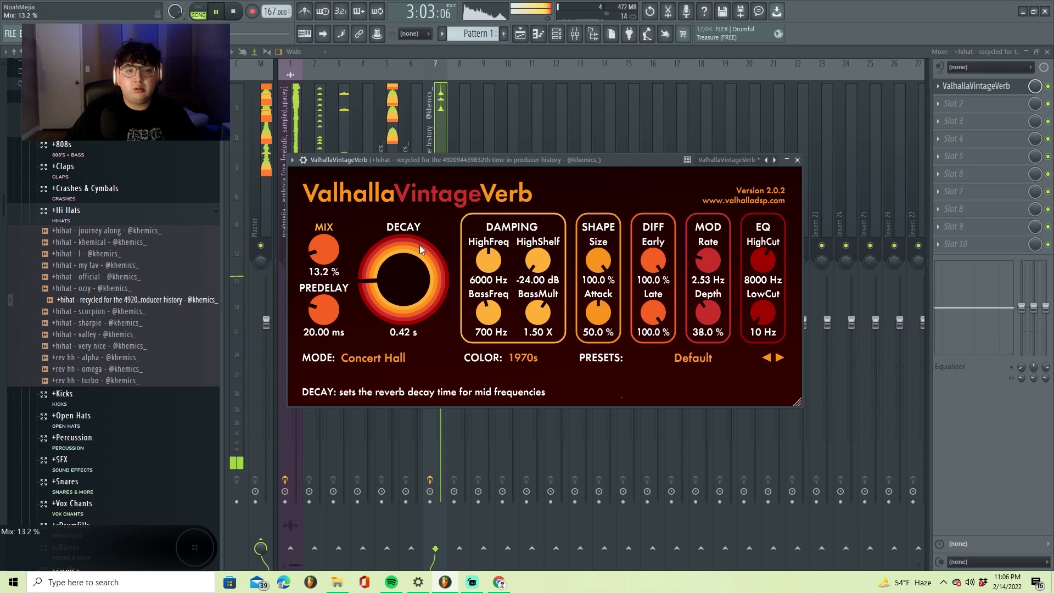
pyautogui.moveTo(417, 264); pyautogui.dragTo(418, 255)
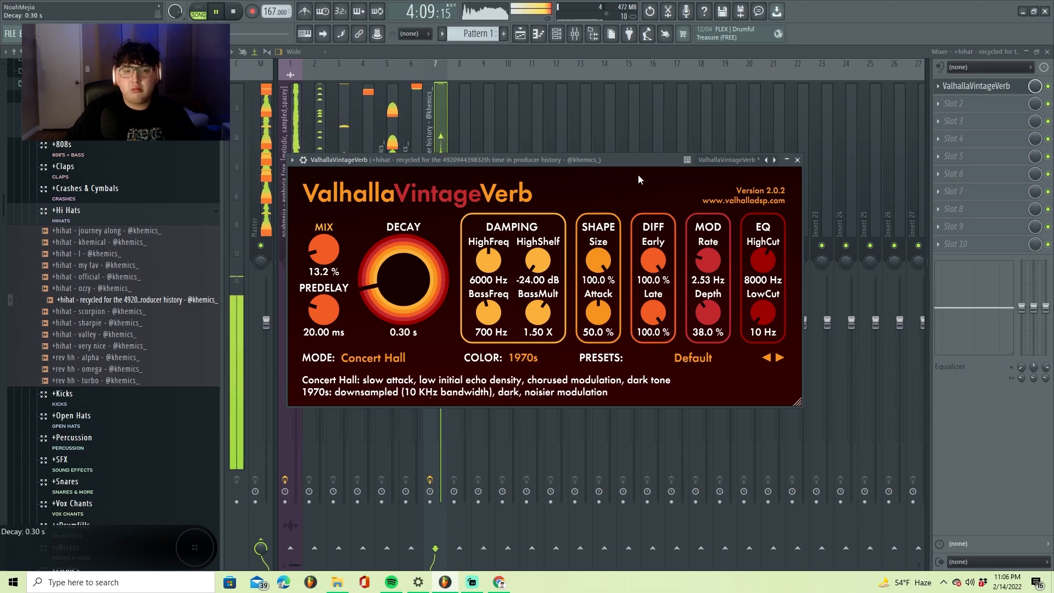
# Step: Add the kHs Bitcrush effect to the second slot of the hi-hat's mixer track
pyautogui.click(938, 103)
pyautogui.click(443, 92)
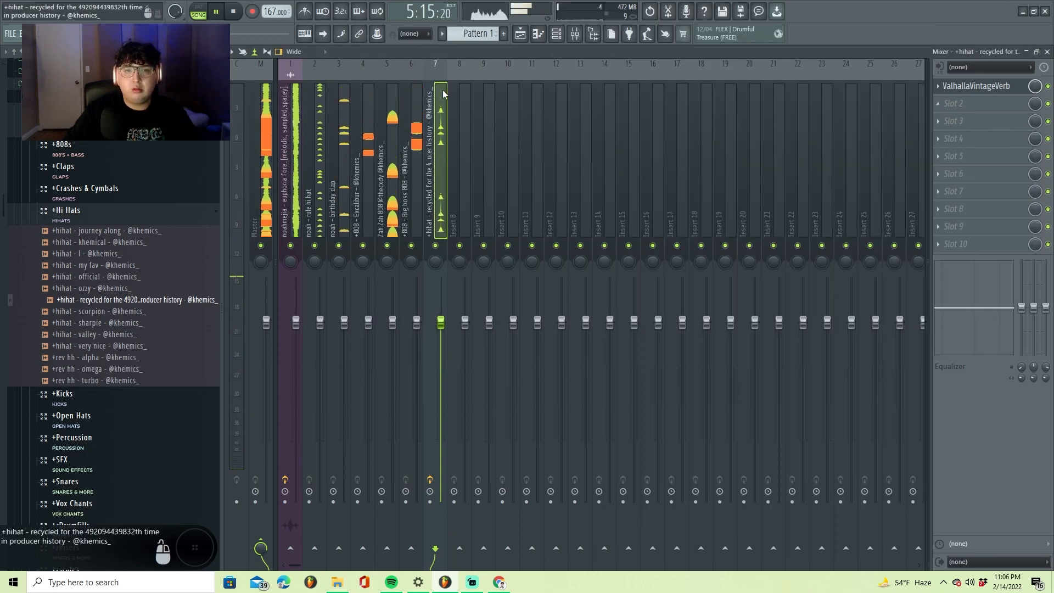
pyautogui.click(938, 104)
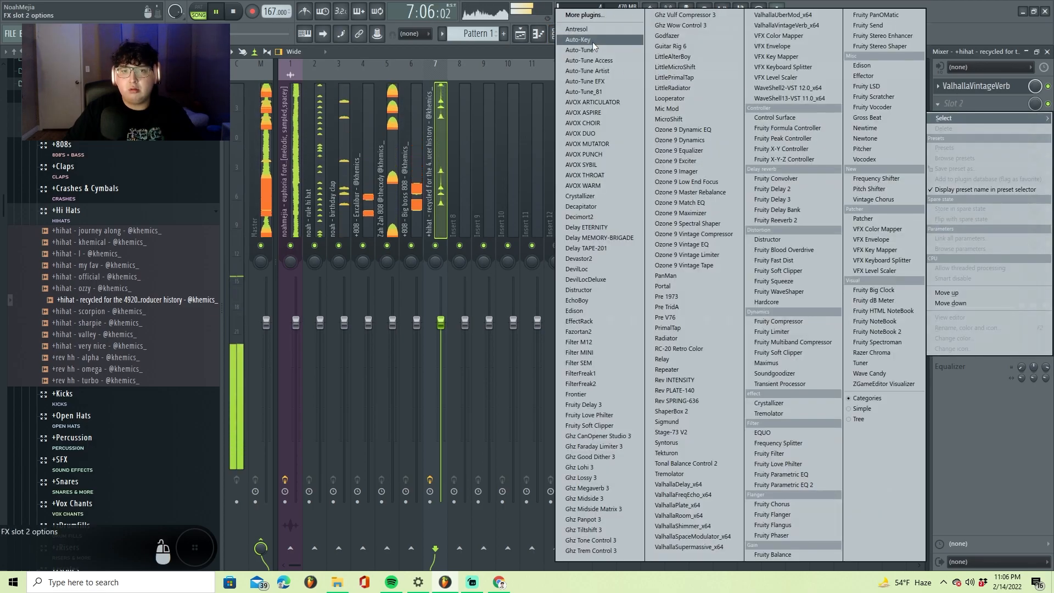
pyautogui.click(582, 17)
pyautogui.write('bit')
pyautogui.doubleClick(486, 40)
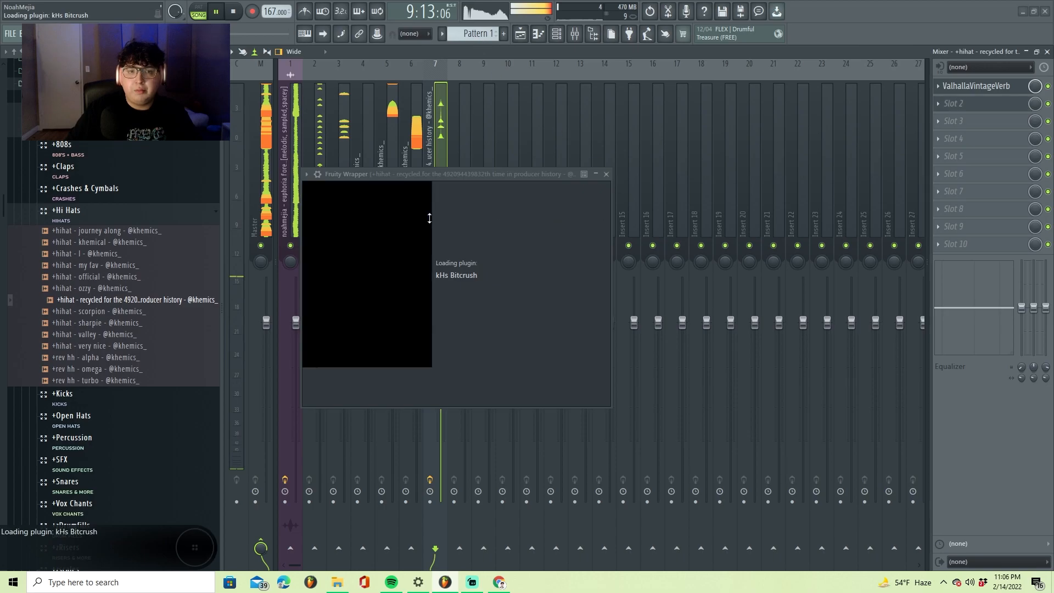
pyautogui.click(428, 174)
pyautogui.press('space')
pyautogui.click(503, 33)
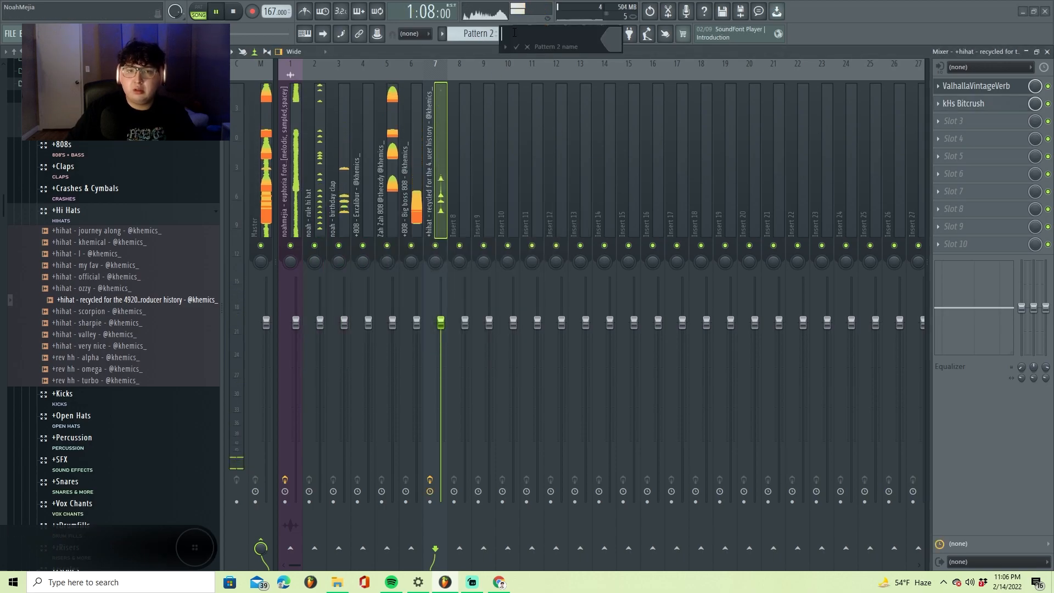
pyautogui.click(527, 47)
pyautogui.click(525, 36)
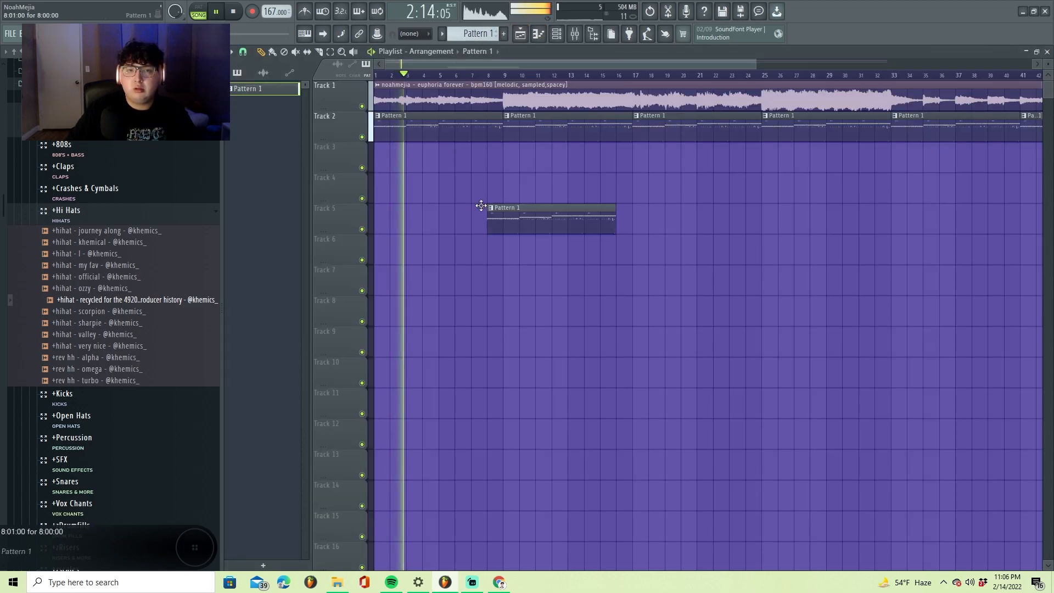
pyautogui.click(556, 34)
pyautogui.click(574, 35)
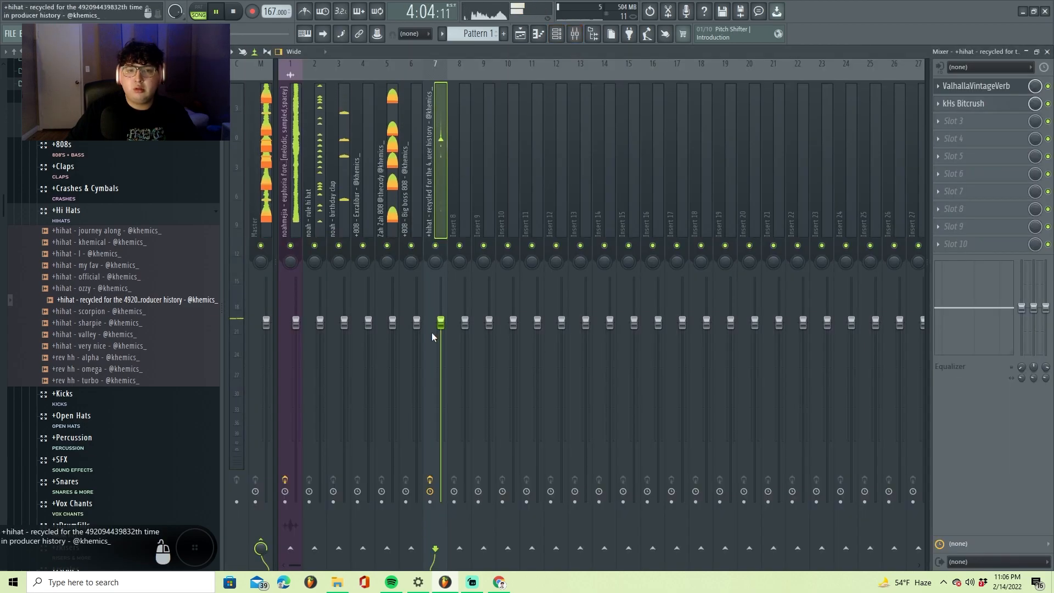
# Step: Set the hi-hat's kHs Bitcrush to 10.7 kHz and raise its mixer track volume slightly
pyautogui.click(991, 108)
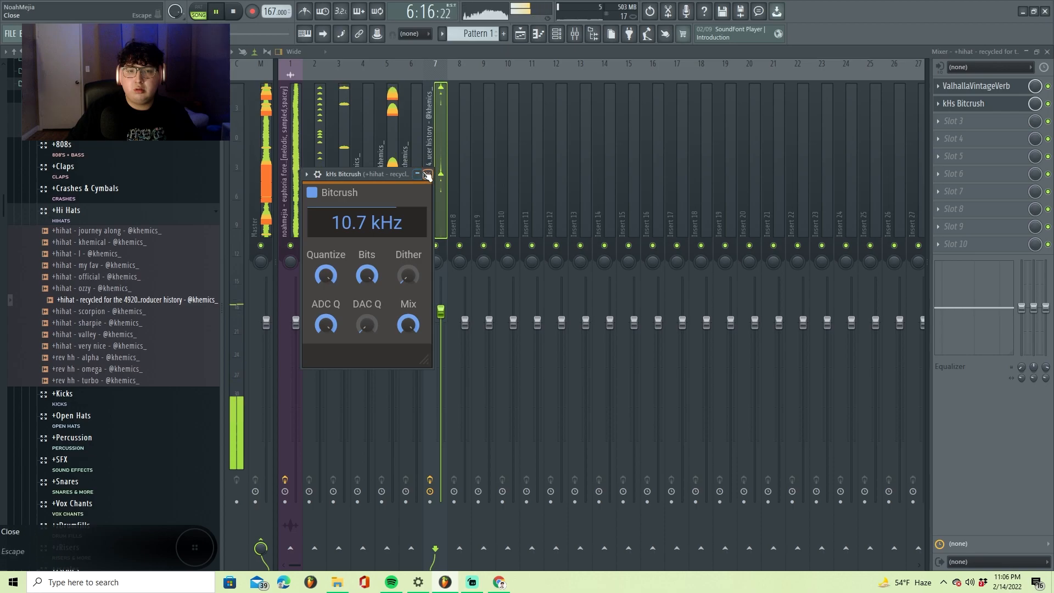
pyautogui.click(427, 175)
pyautogui.click(963, 103)
pyautogui.click(963, 103)
pyautogui.click(963, 104)
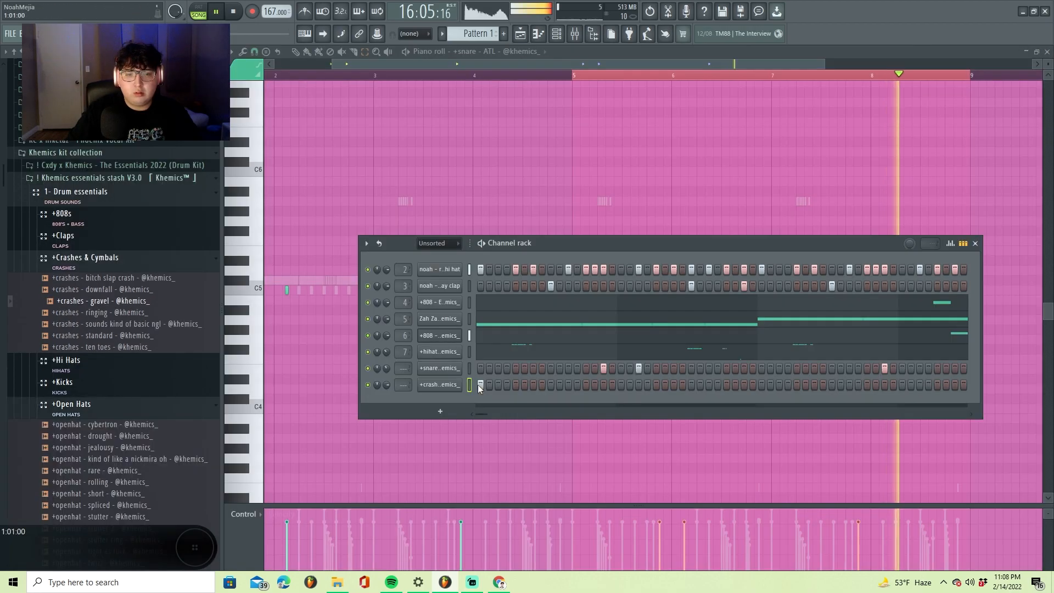
# Step: Set the gravel crash's channel volume to 42%, and bring up the mixer and channel rack
pyautogui.click(448, 386)
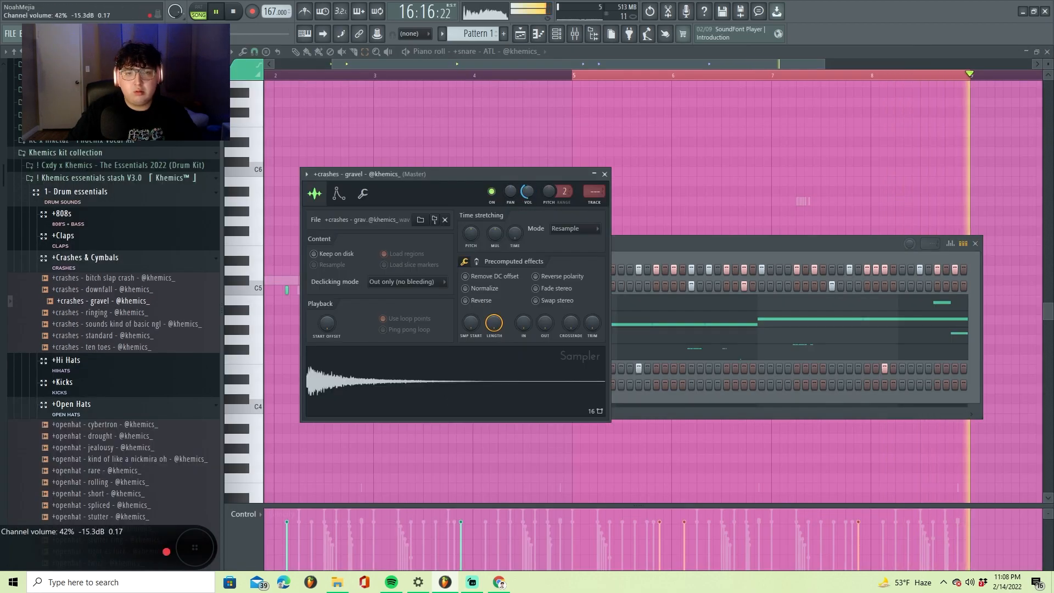
pyautogui.click(519, 34)
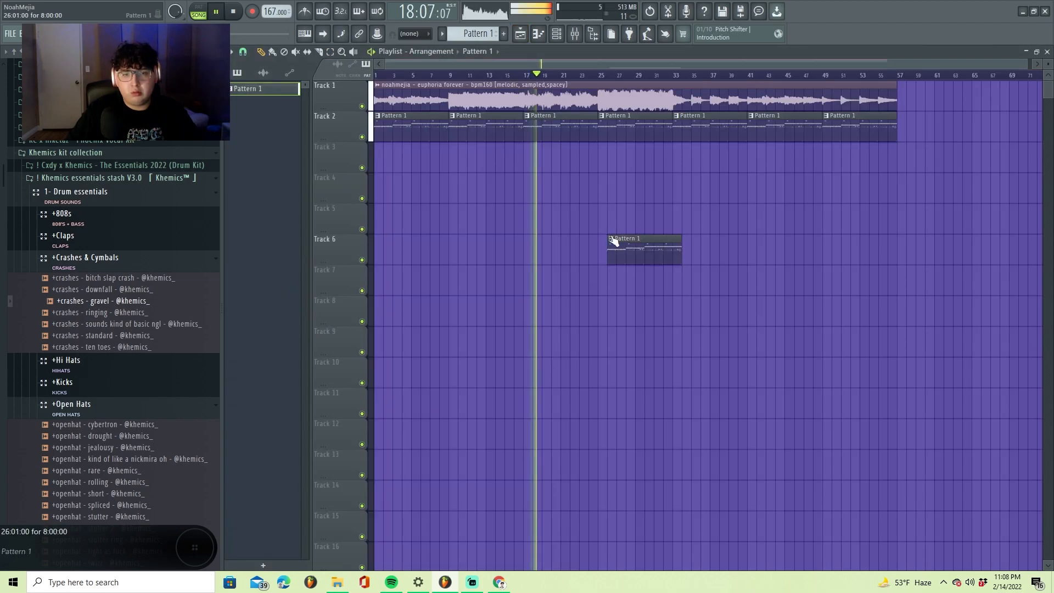
pyautogui.click(575, 34)
pyautogui.click(556, 33)
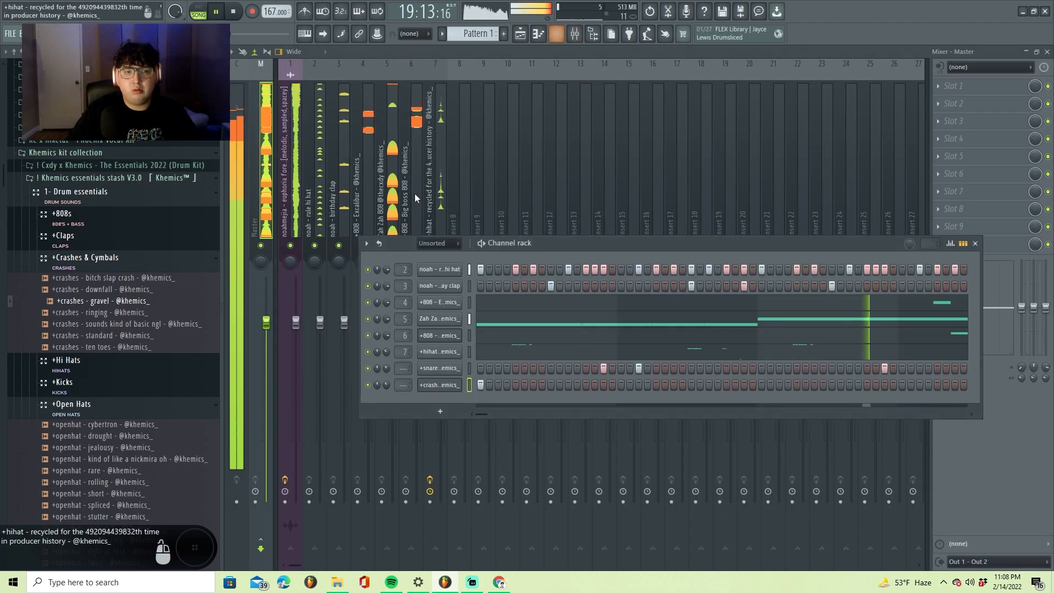
# Step: Collapse the drum sample folders and the Khemics essentials stash V3.0 kit in the browser
pyautogui.click(65, 258)
pyautogui.click(83, 237)
pyautogui.click(99, 224)
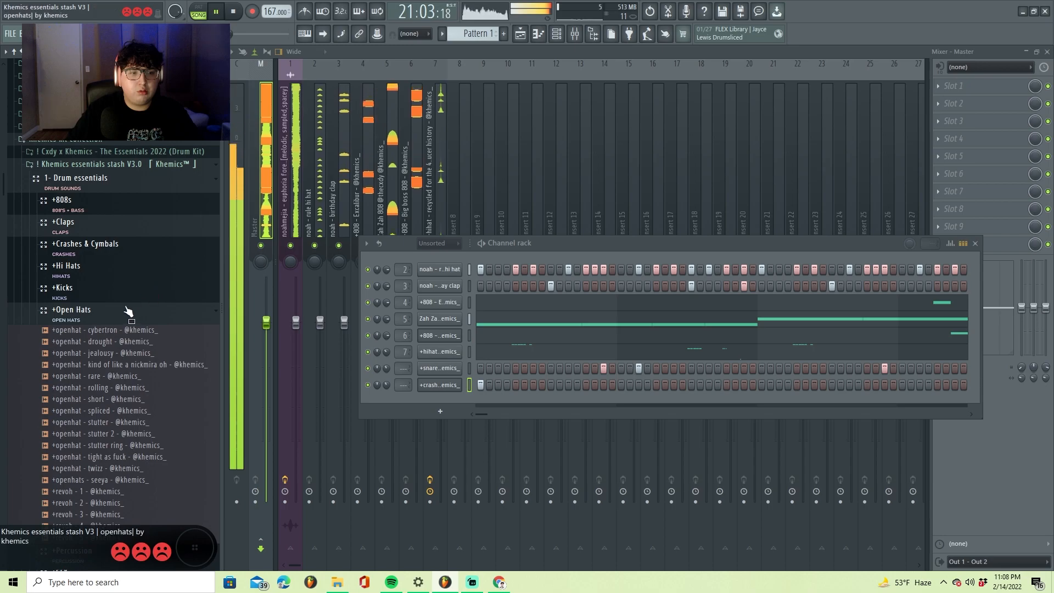
pyautogui.click(126, 311)
pyautogui.click(83, 266)
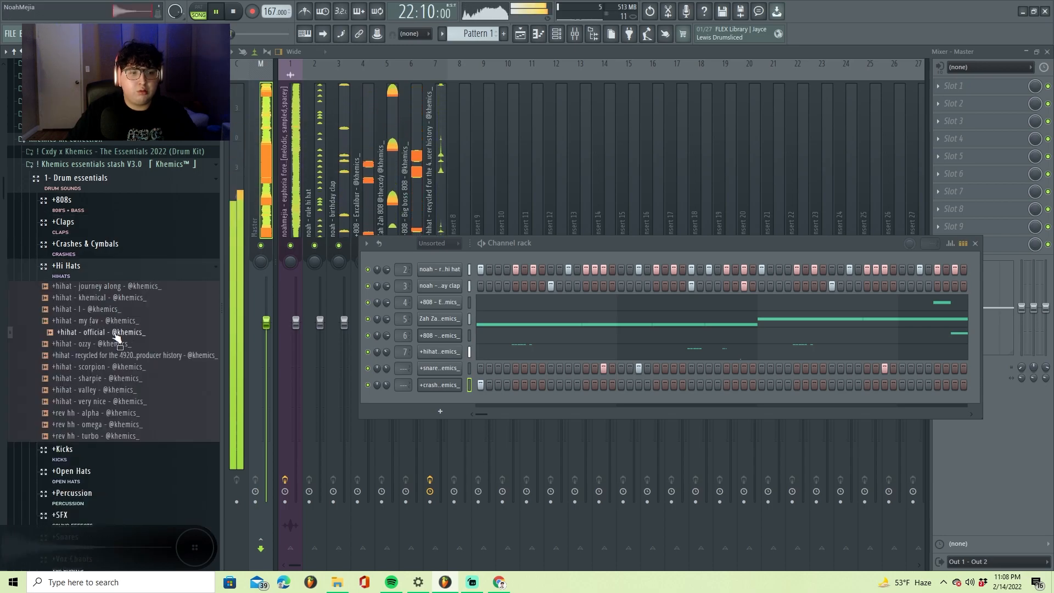
pyautogui.click(112, 176)
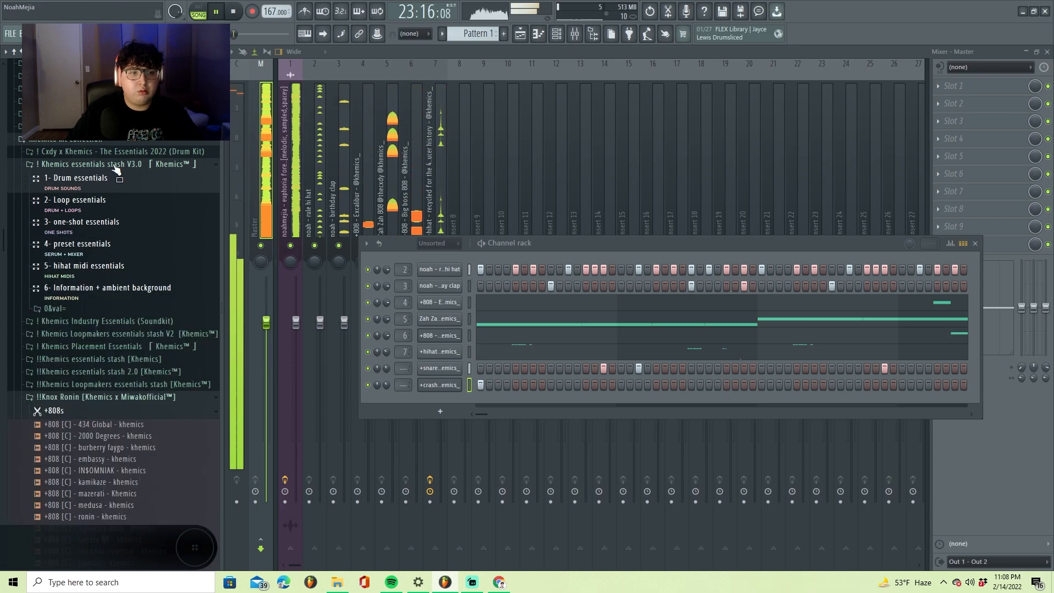
pyautogui.click(126, 165)
pyautogui.click(129, 165)
pyautogui.click(128, 165)
# Step: Collapse the Knox Ronin kit and glance into the first Khemics Loopmakers essentials stash before closing it
pyautogui.click(81, 265)
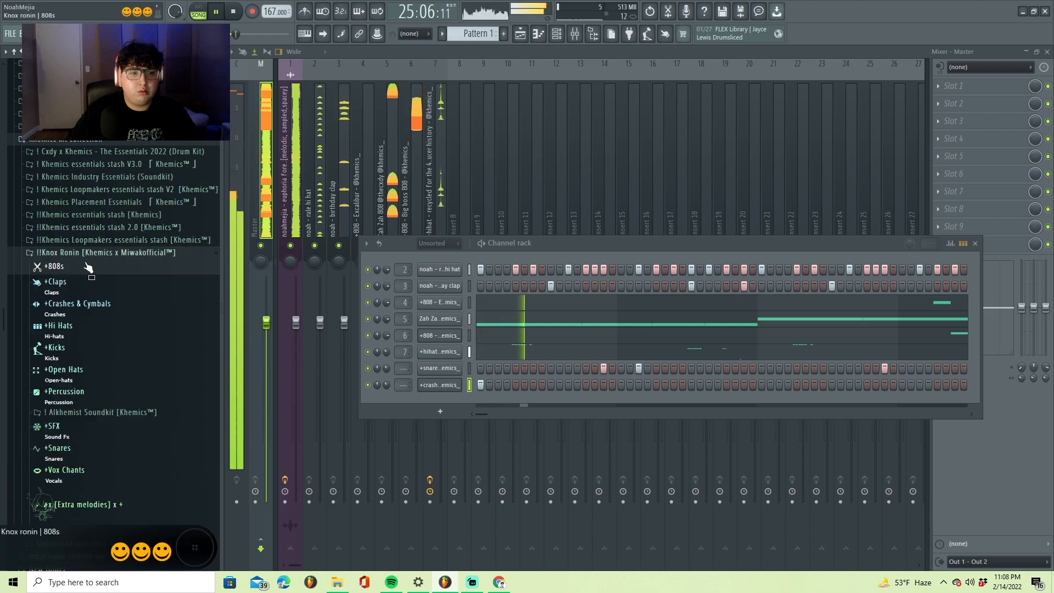
pyautogui.click(83, 253)
pyautogui.click(109, 240)
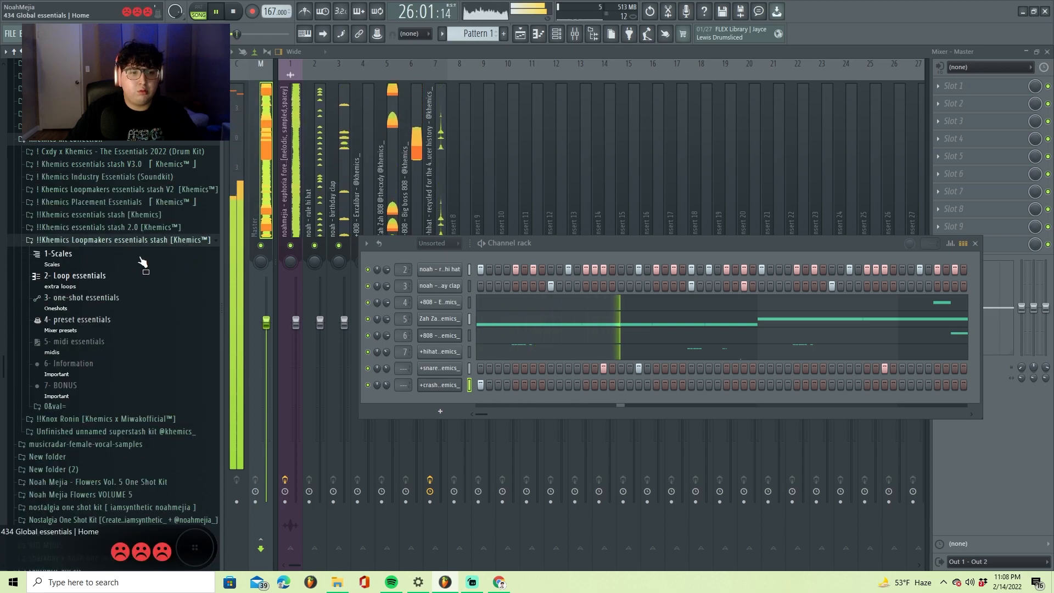
pyautogui.click(181, 242)
# Step: Route the recycled hi-hat, ATL snare and gravel crash to consecutive mixer tracks starting at track 8, and return to the playlist
pyautogui.doubleClick(469, 269)
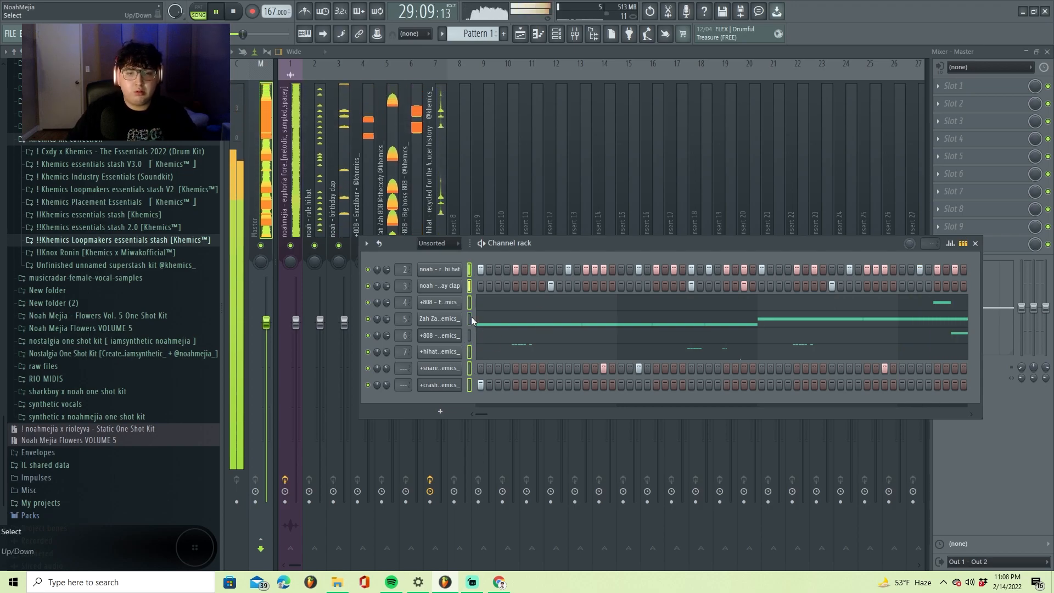
pyautogui.rightClick(460, 185)
pyautogui.moveTo(508, 184)
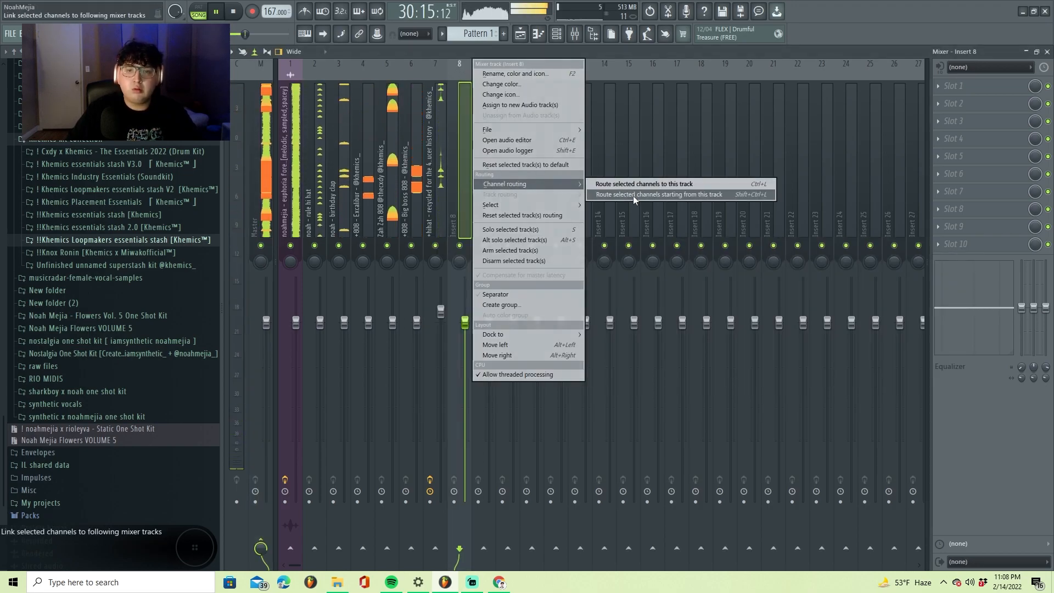
pyautogui.click(631, 193)
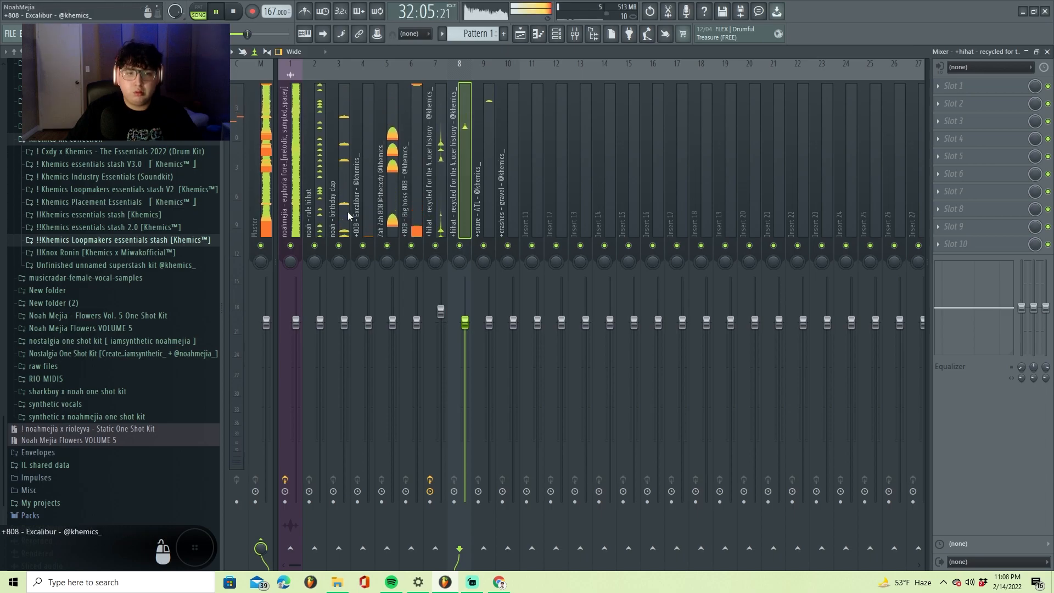
pyautogui.click(528, 39)
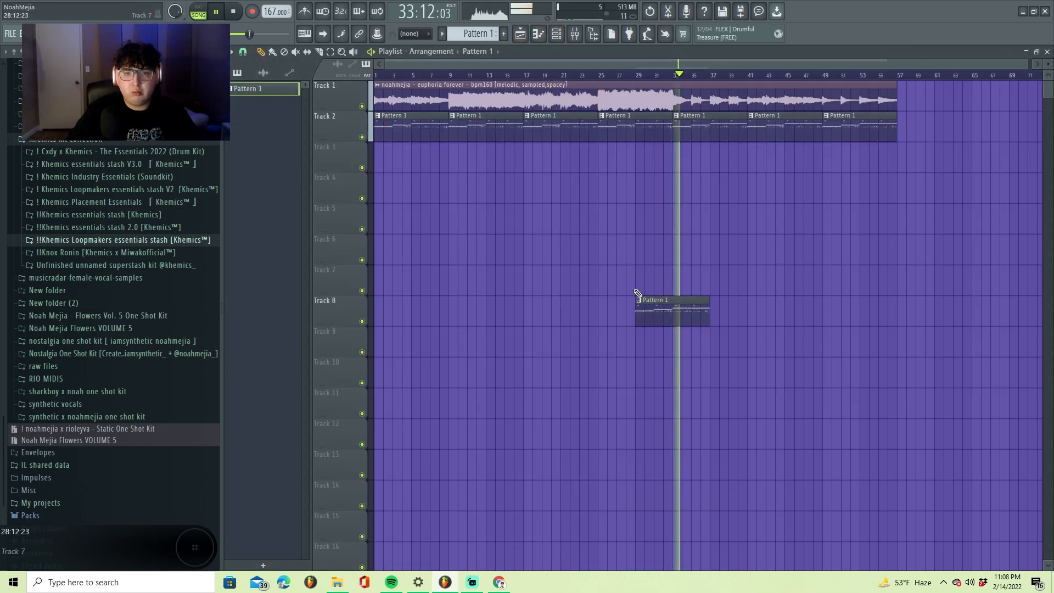